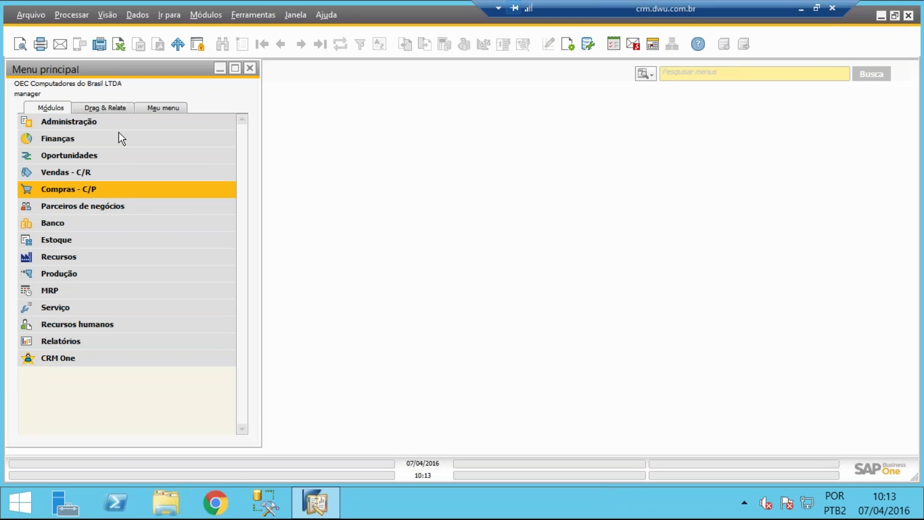
Expand the CRM One module and browse its BI and Configurações folders, then collapse them
left_click(81, 359)
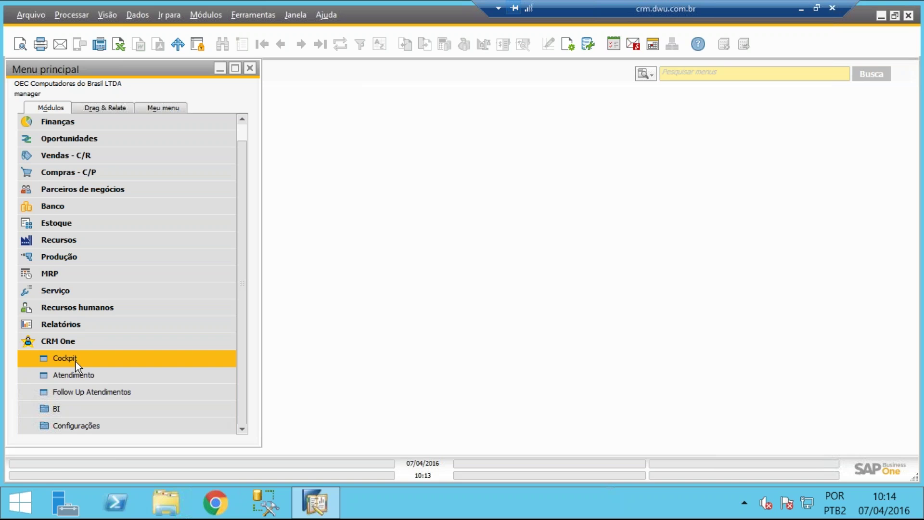
left_click(85, 410)
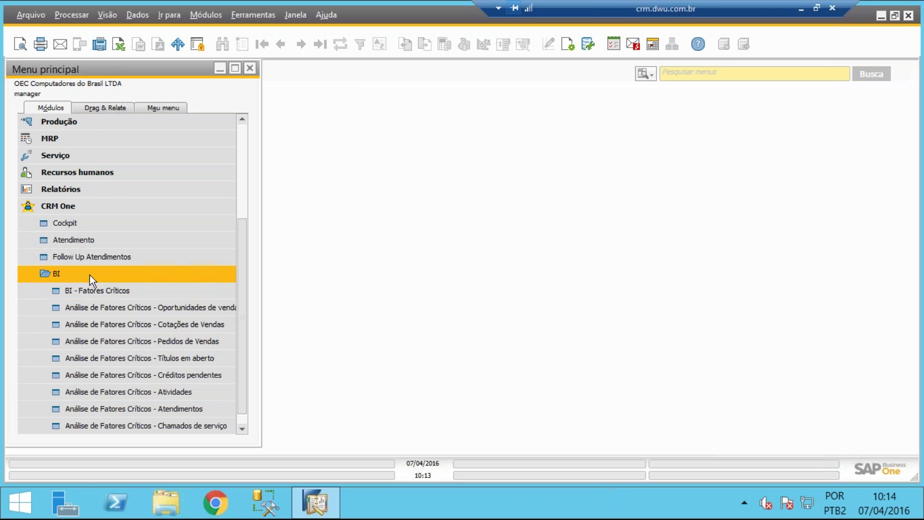
left_click(90, 275)
left_click(89, 426)
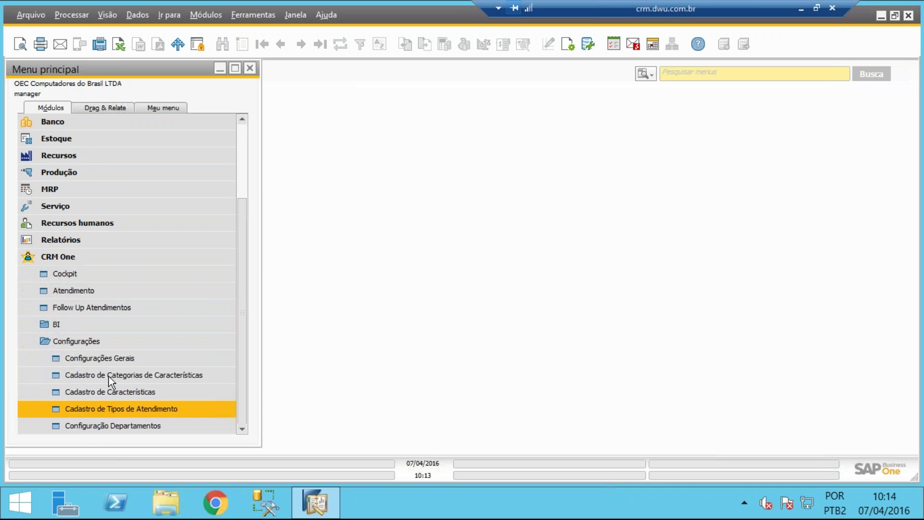
left_click(92, 342)
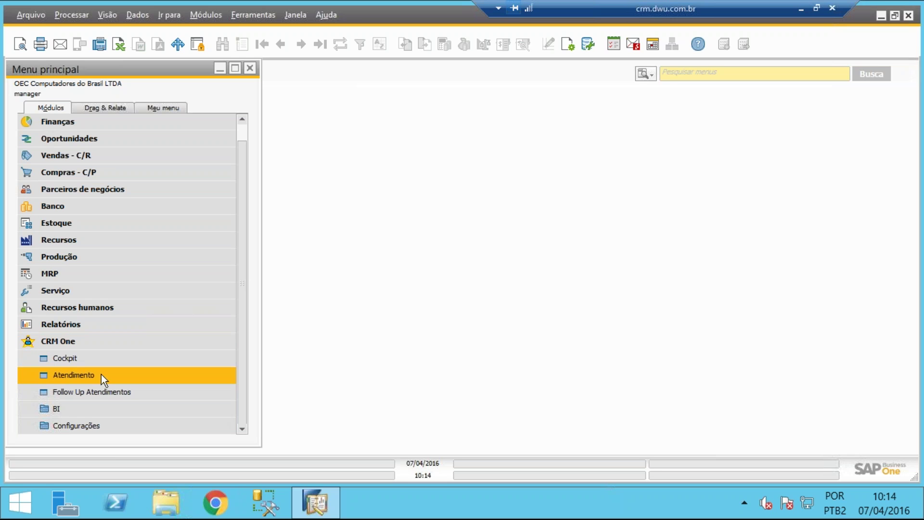
Start a new Atendimento for partner C20000 Maxi-Teq do Brasil LTDA with service type Cobrança
left_click(103, 374)
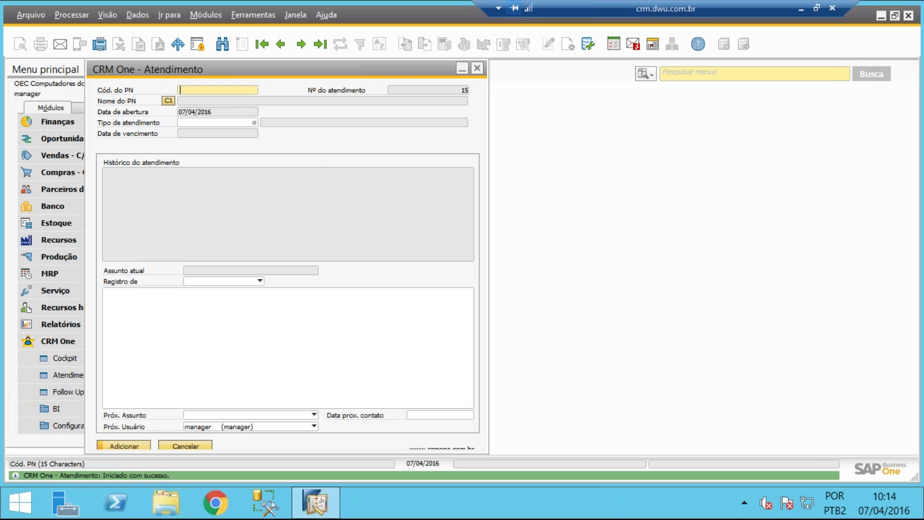
key("Tab")
double_click(210, 284)
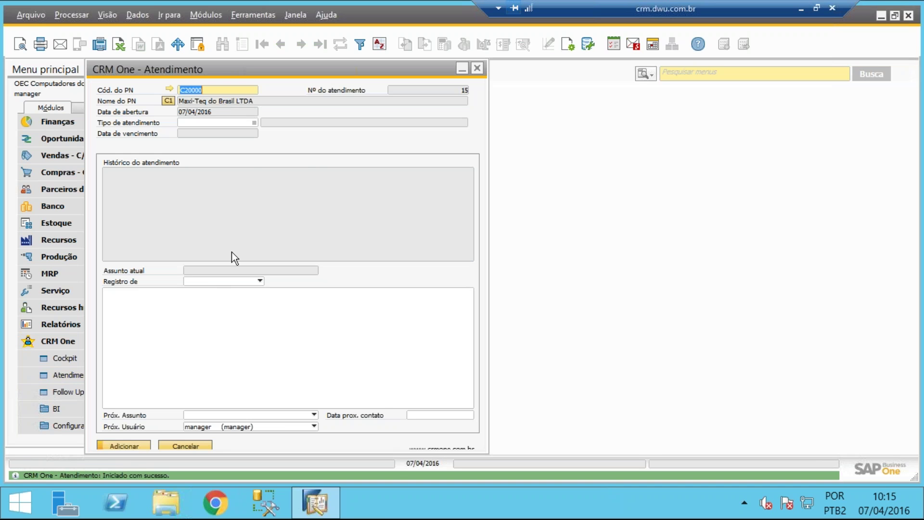
left_click(253, 123)
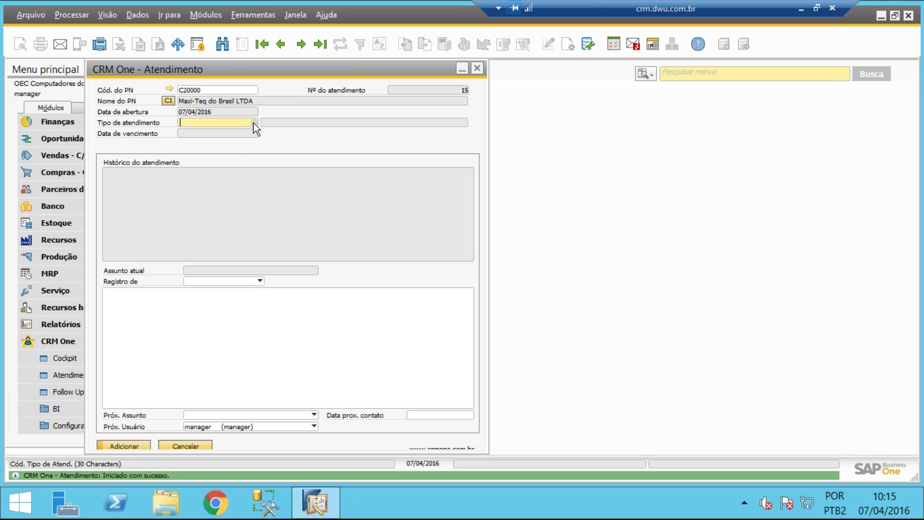
left_click(253, 123)
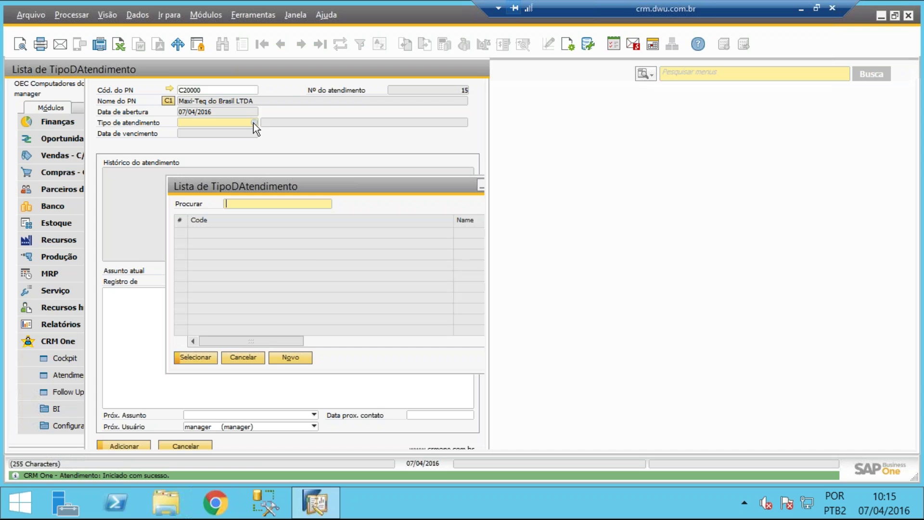
double_click(289, 128)
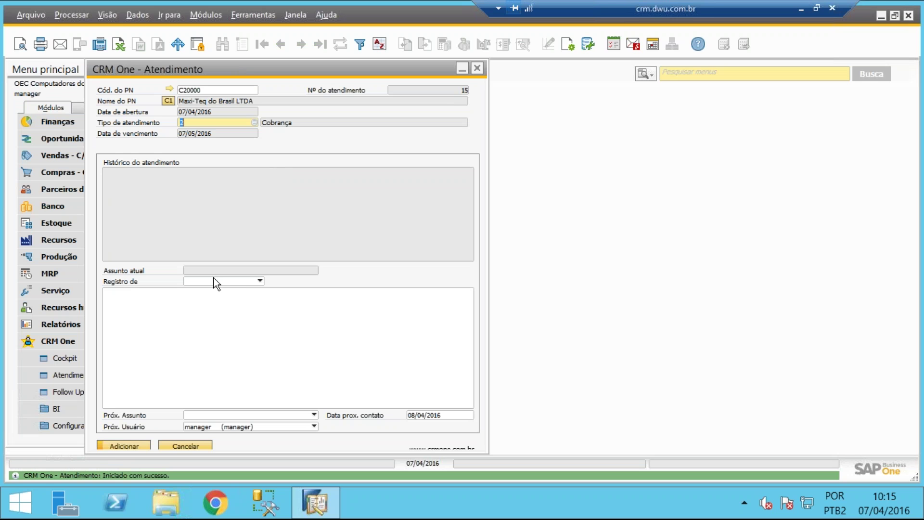
Record a Telefonema note: 'Temos que realizar a cobrança do titulo 4567 venc desde 10/03/2016'
left_click(212, 281)
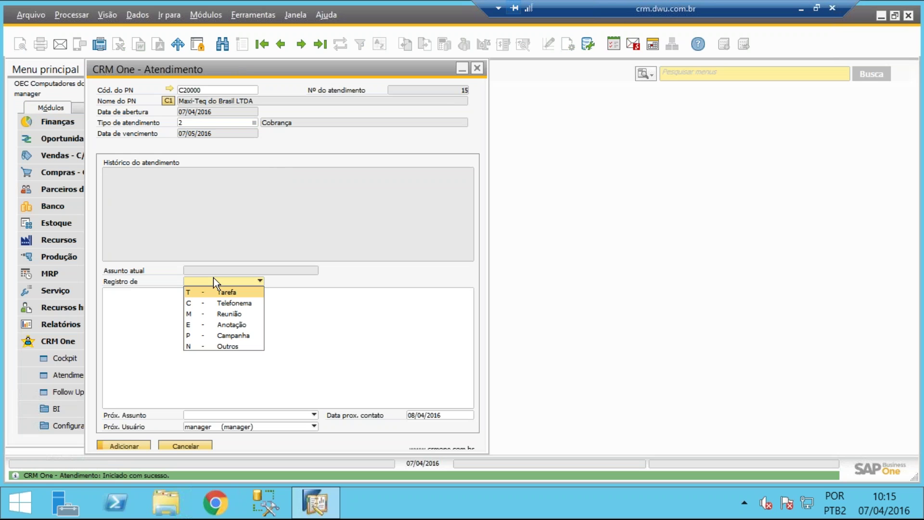
left_click(226, 302)
left_click(224, 302)
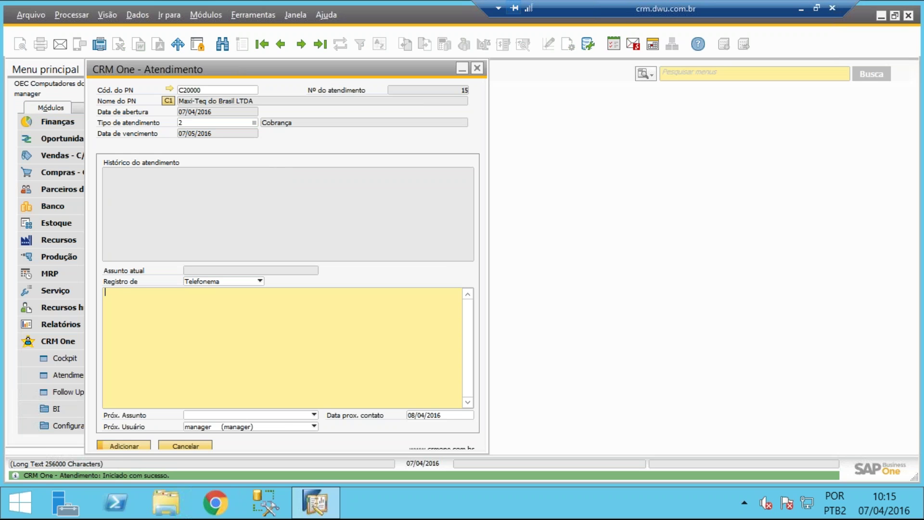
type("Temos que realizar a cobrança d")
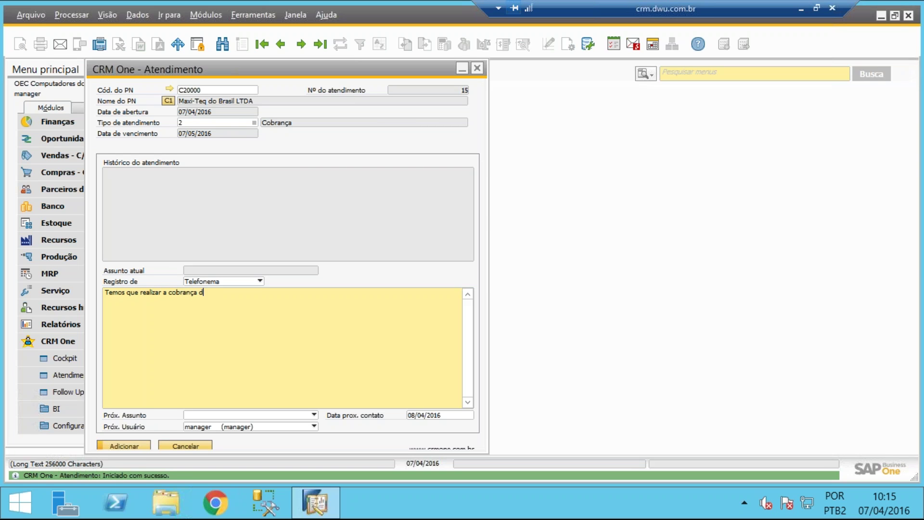
type("o titulo 4567 venc desde 10/03/2016")
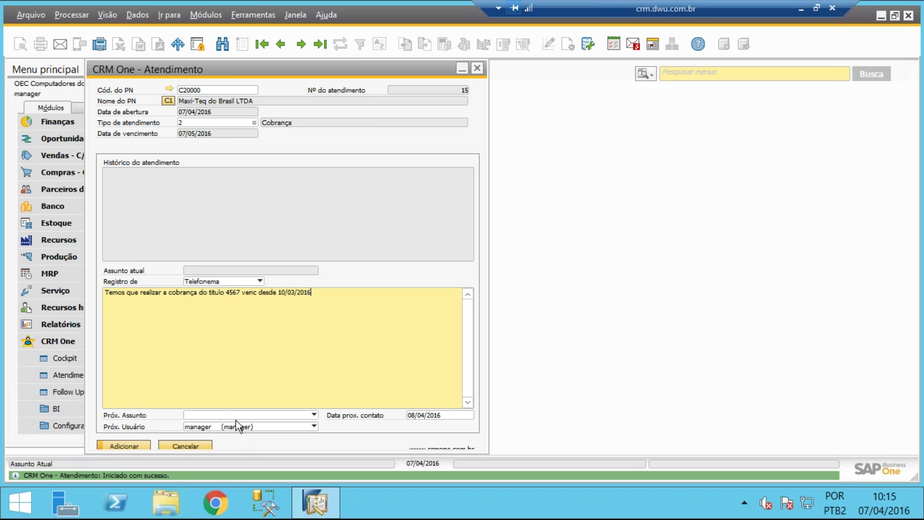
Set the next subject to FUP with next contact 07/04/2016 and add the record
left_click(238, 417)
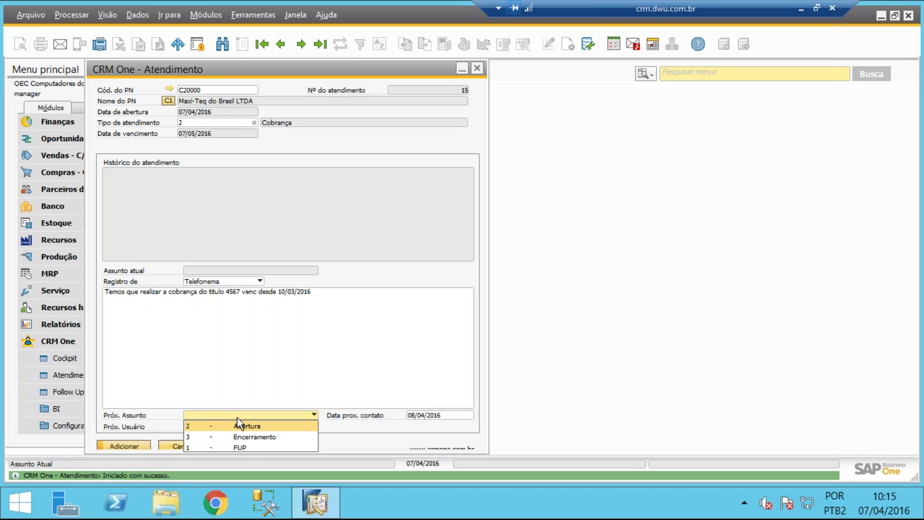
left_click(247, 446)
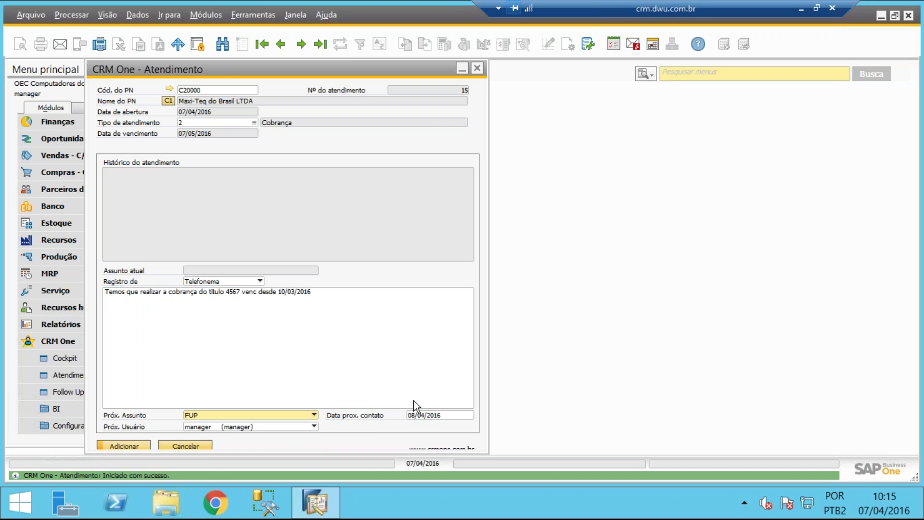
left_click(463, 415)
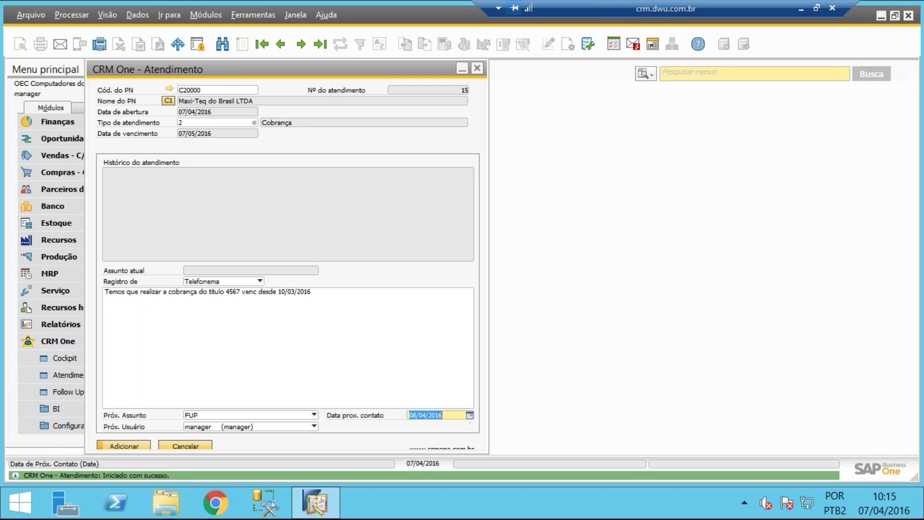
type("07/04/2016")
key("Tab")
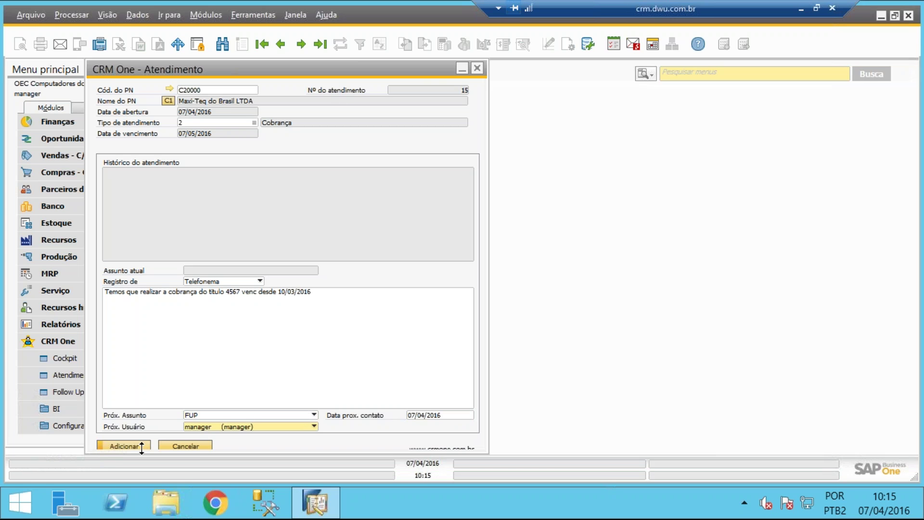
left_click(122, 446)
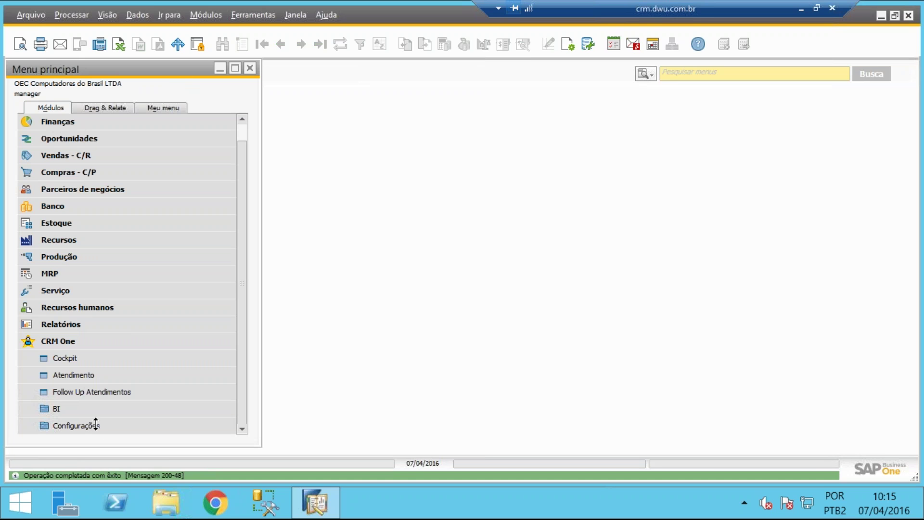
In Follow Up Atendimentos, select C20000 and display record 15's history
left_click(94, 395)
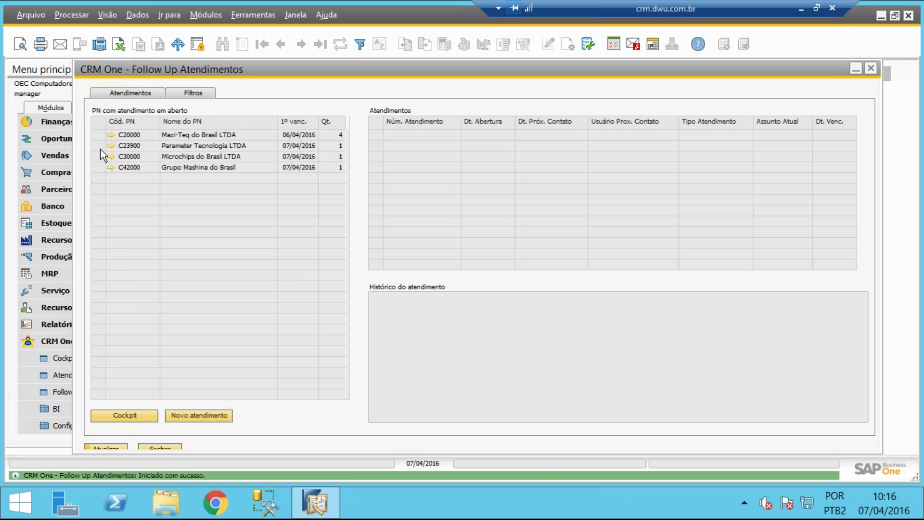
left_click(100, 133)
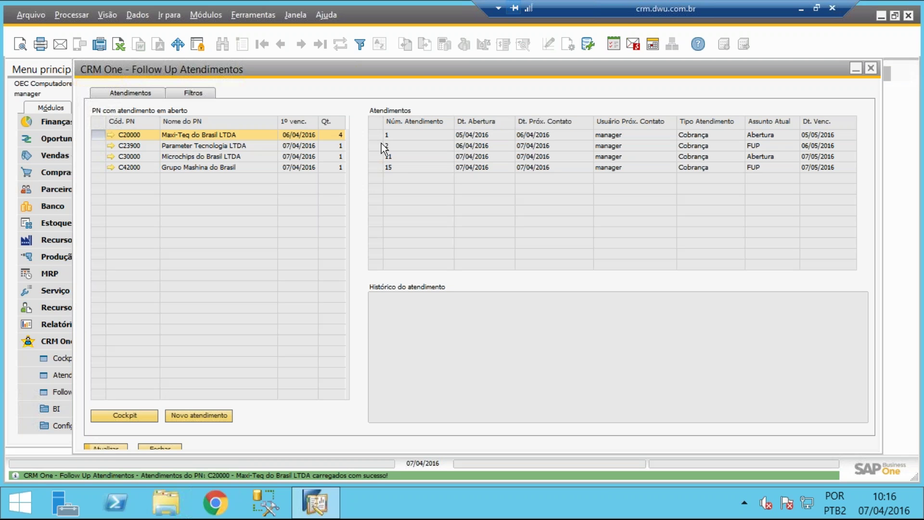
left_click(374, 169)
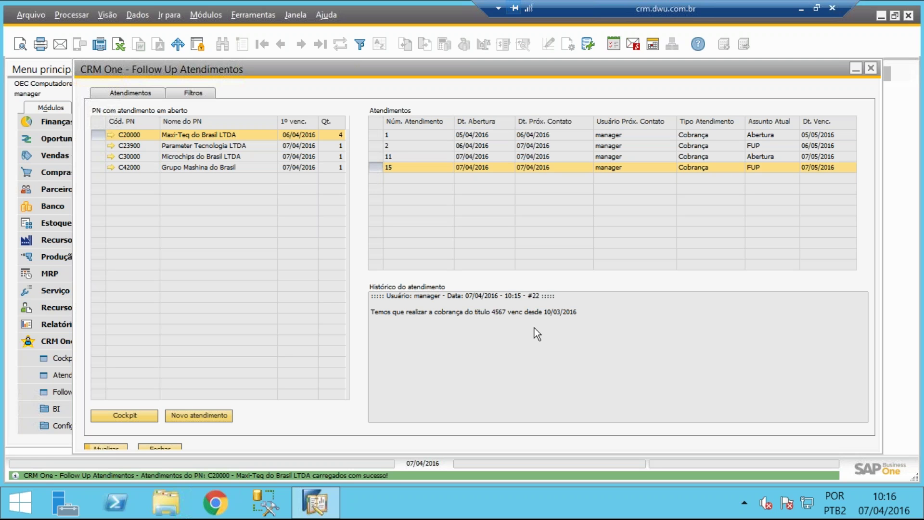
Log a Telefonema note on record 15 requesting new contact in 10 days, next contact 17/04/2016
double_click(374, 166)
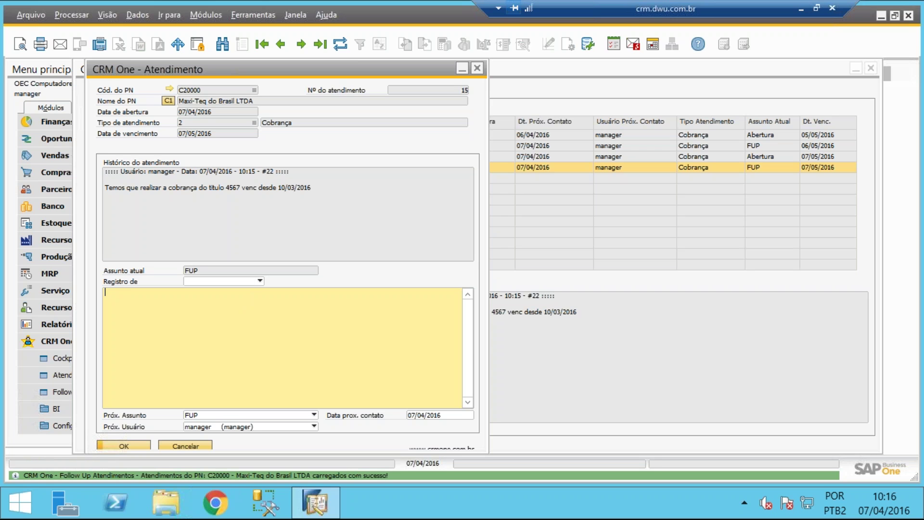
left_click(260, 280)
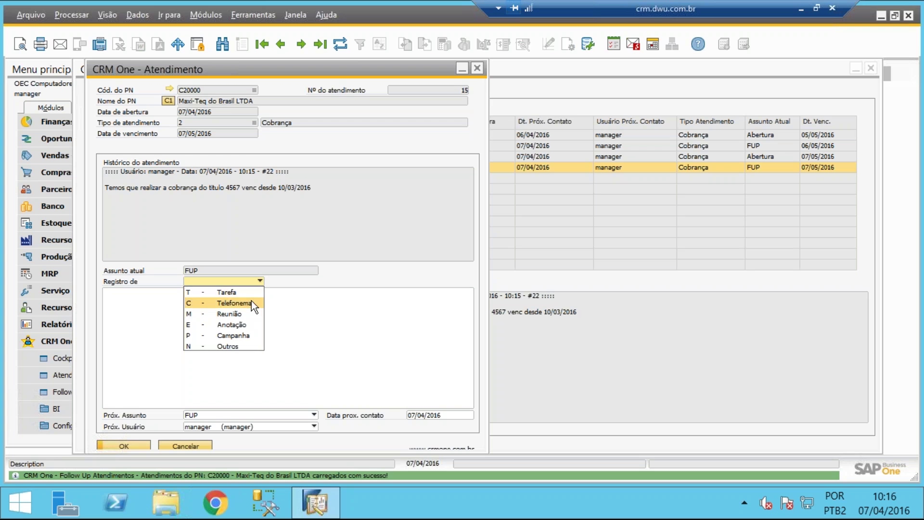
left_click(251, 301)
left_click(251, 308)
type("Liguei cliente inform")
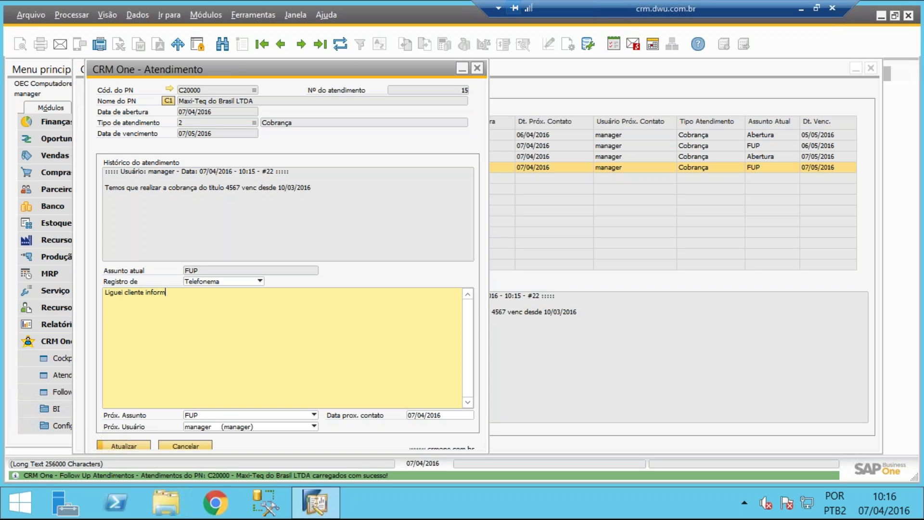
type("ou nã ter possibilidade de negociar ")
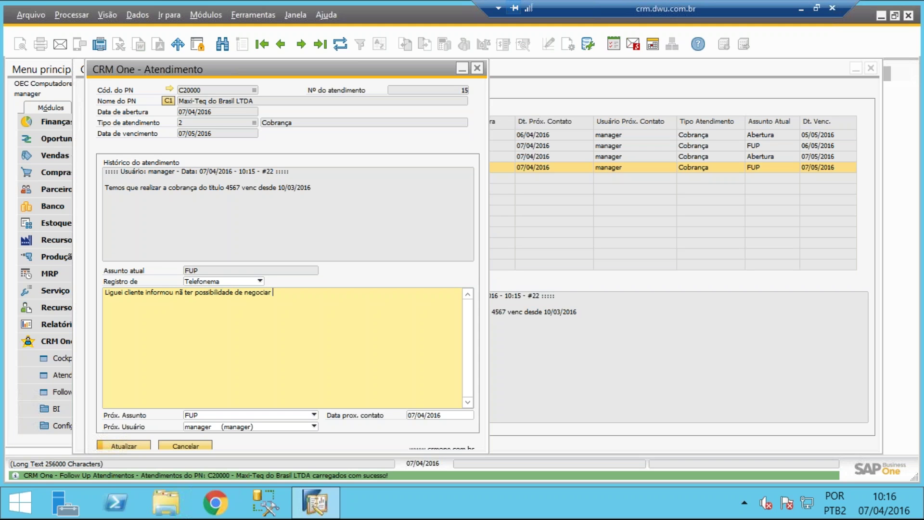
type("hoje solitic")
key("BackSpace")
key("BackSpace")
key("BackSpace")
type("citou novo contato em 10 dias")
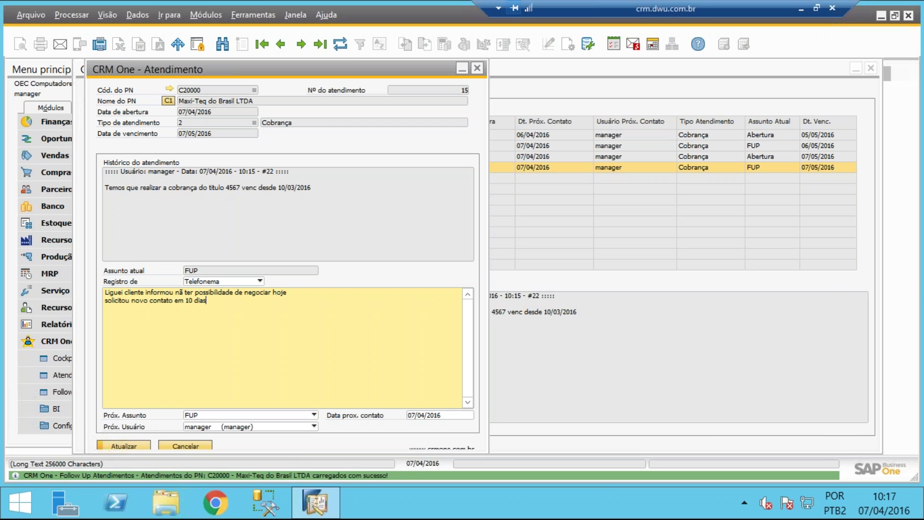
left_click(449, 416)
type("0416")
key("Tab")
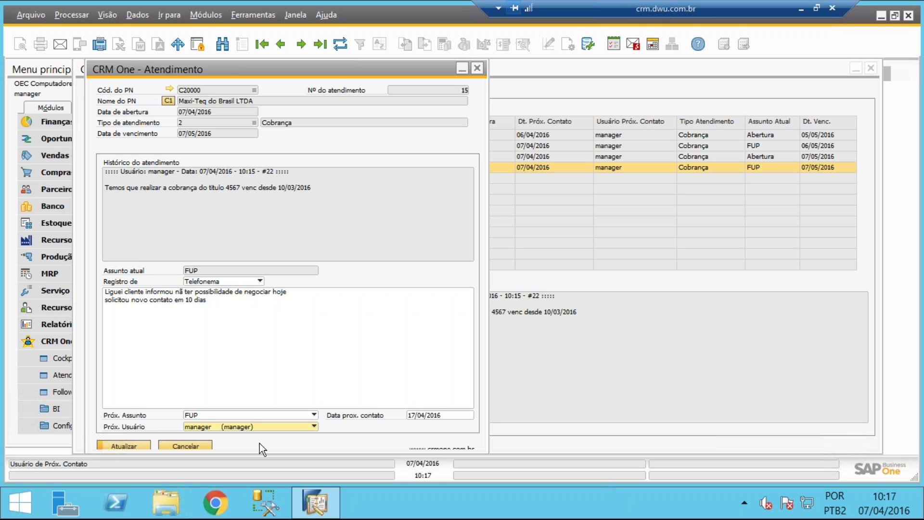
left_click(146, 444)
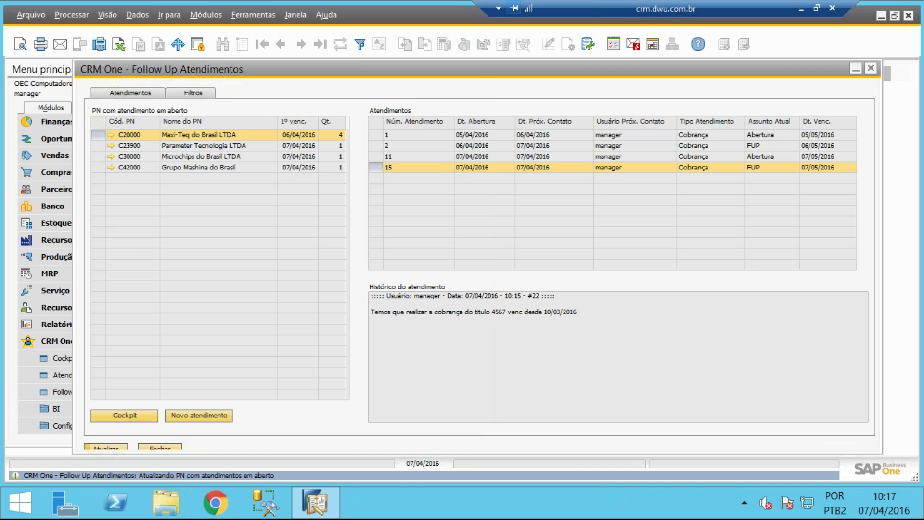
Reload C20000's open records, read record 1's history, and minimize the follow-up window
left_click(92, 135)
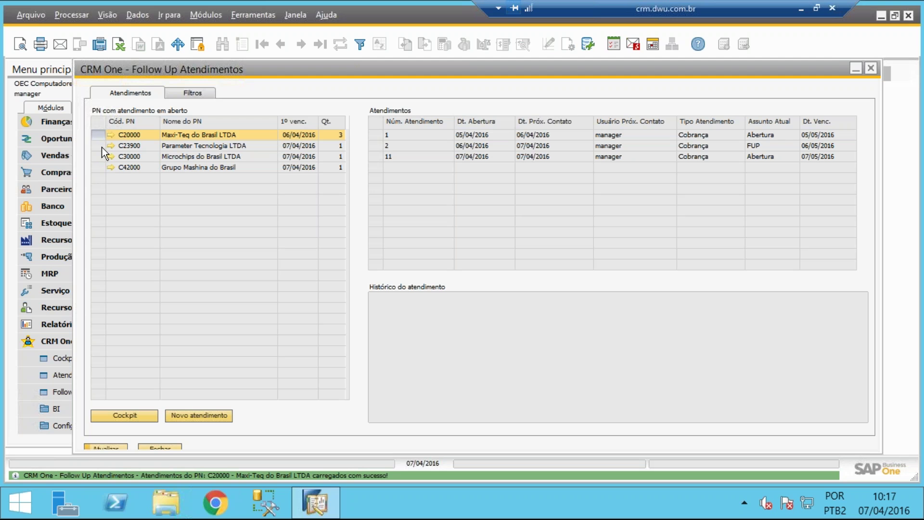
left_click(377, 134)
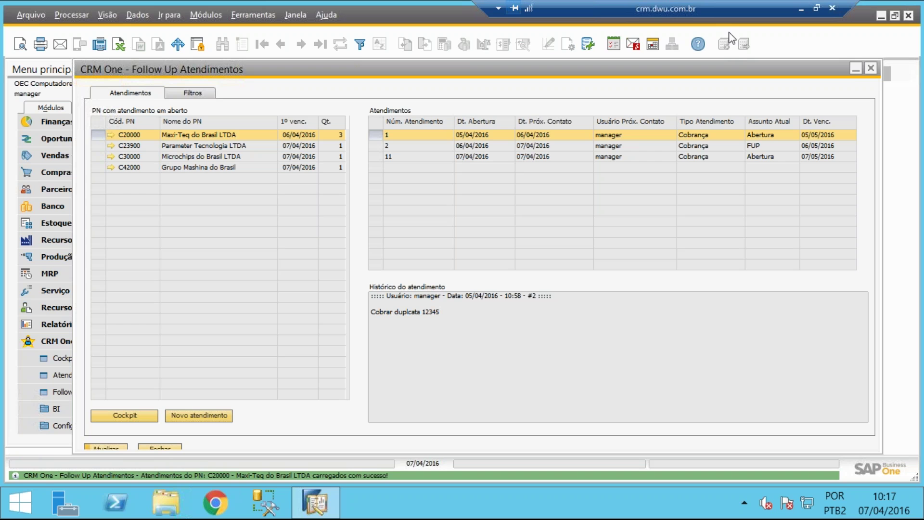
left_click(854, 68)
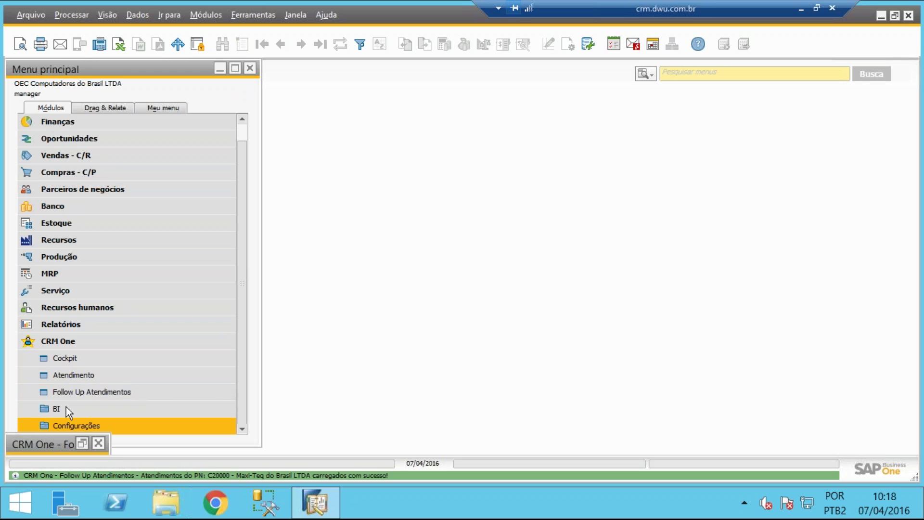
Open the CRM One Cockpit and select customer C20000, Maxi-Teq do Brasil LTDA
left_click(82, 362)
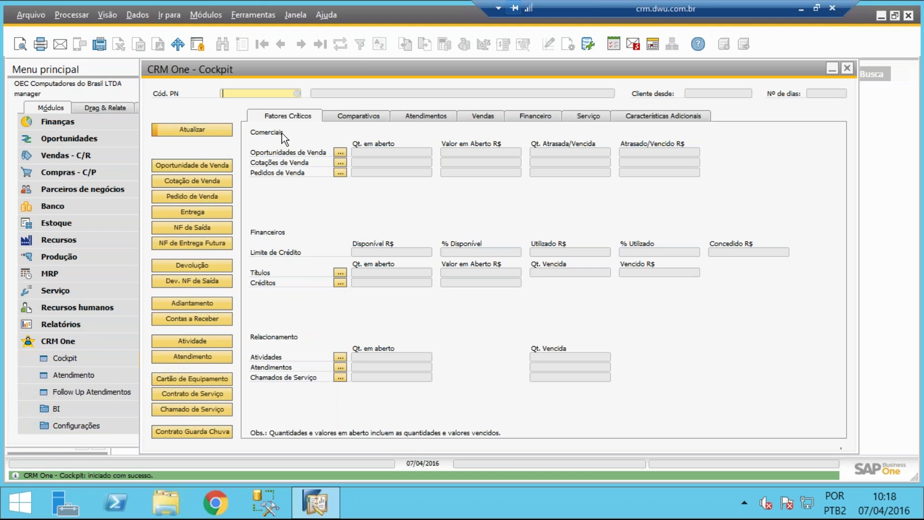
left_click(297, 93)
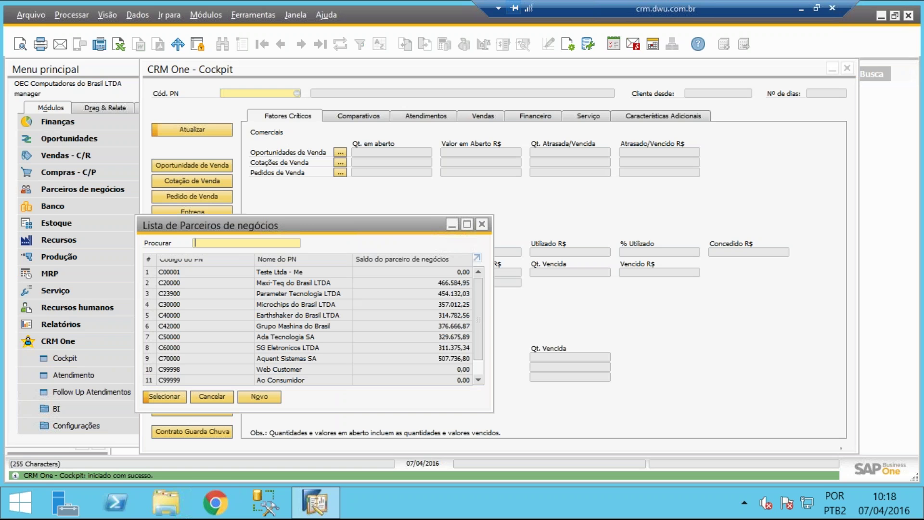
double_click(218, 279)
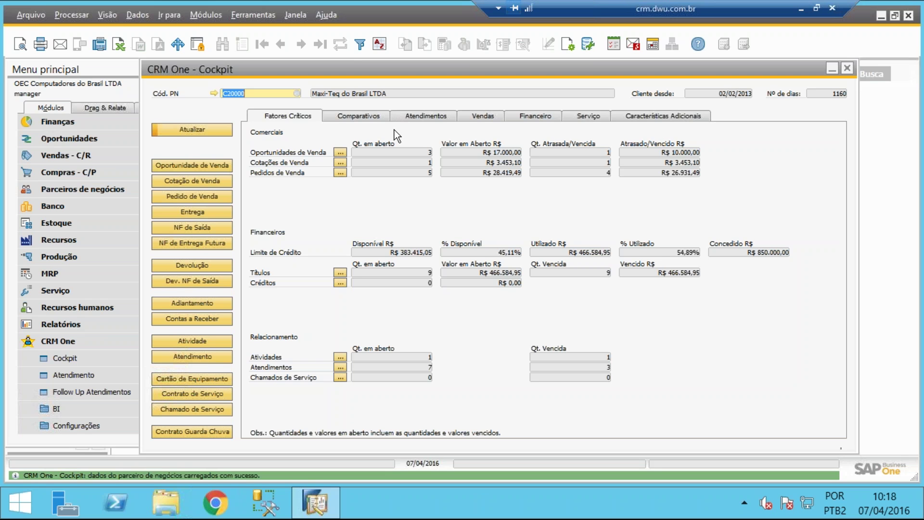
Browse every Cockpit tab for Maxi-Teq, then return to the critical factors overview
left_click(378, 117)
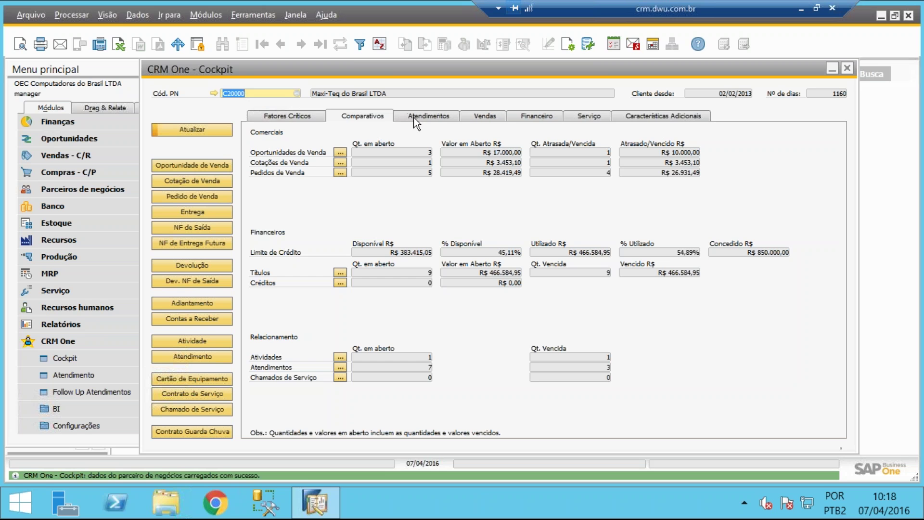
left_click(431, 116)
left_click(483, 115)
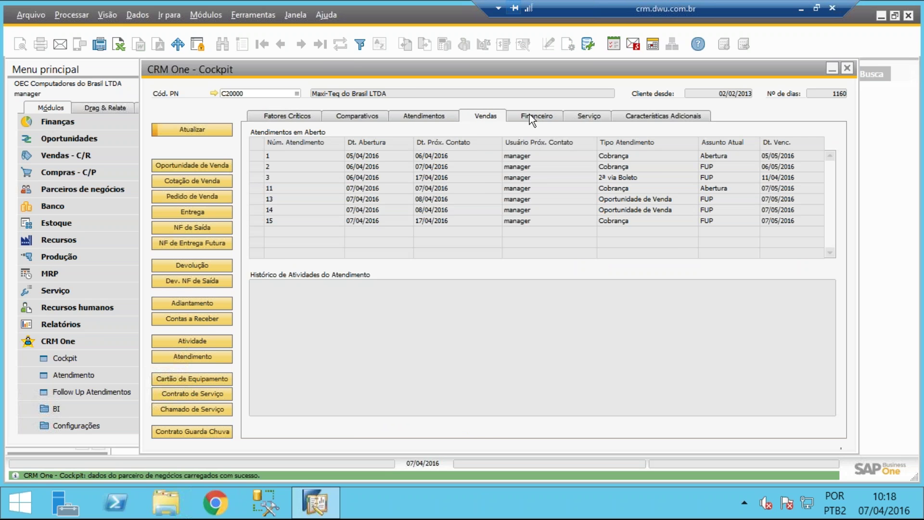
left_click(544, 117)
left_click(604, 119)
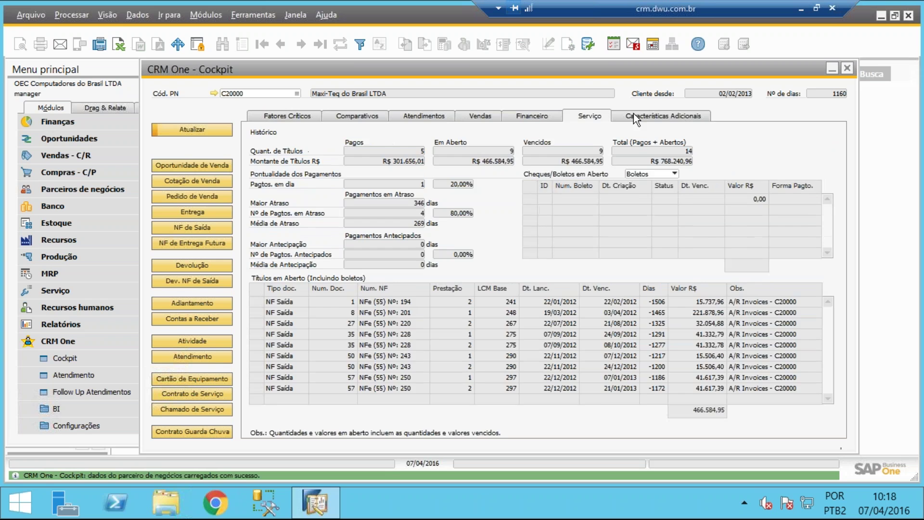
left_click(633, 116)
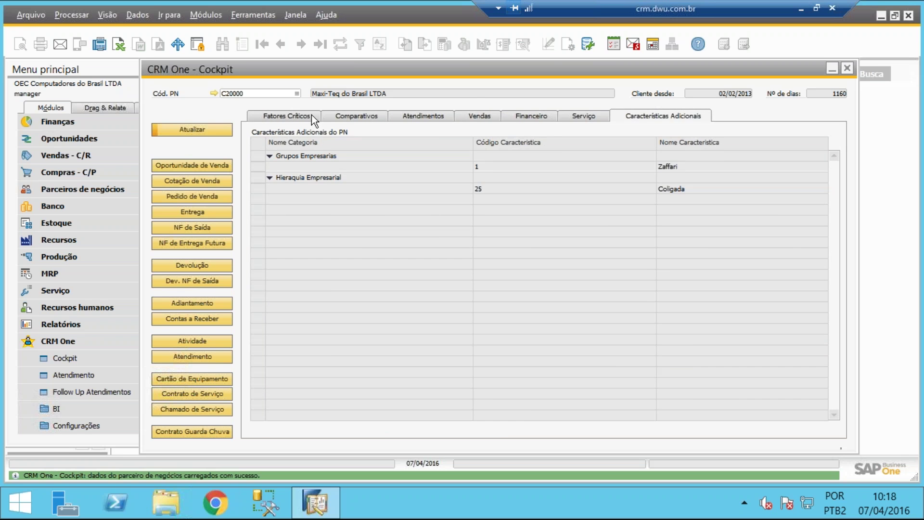
left_click(311, 115)
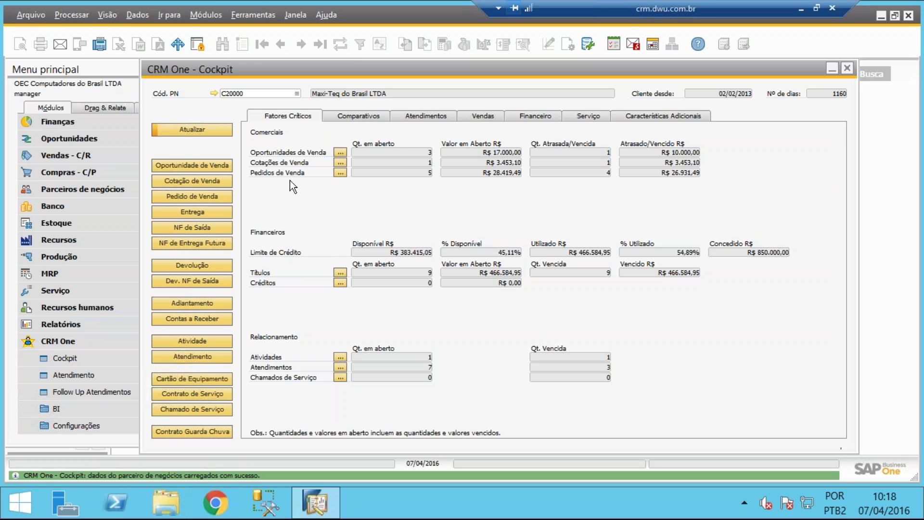
Discard a new unsaved Pedido de Venda, then open Contas a Receber for C20000
left_click(199, 197)
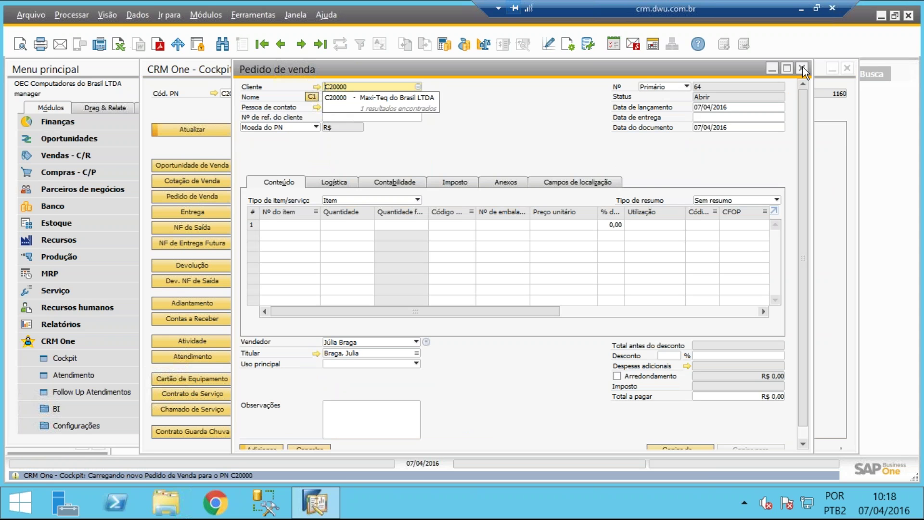
left_click(803, 68)
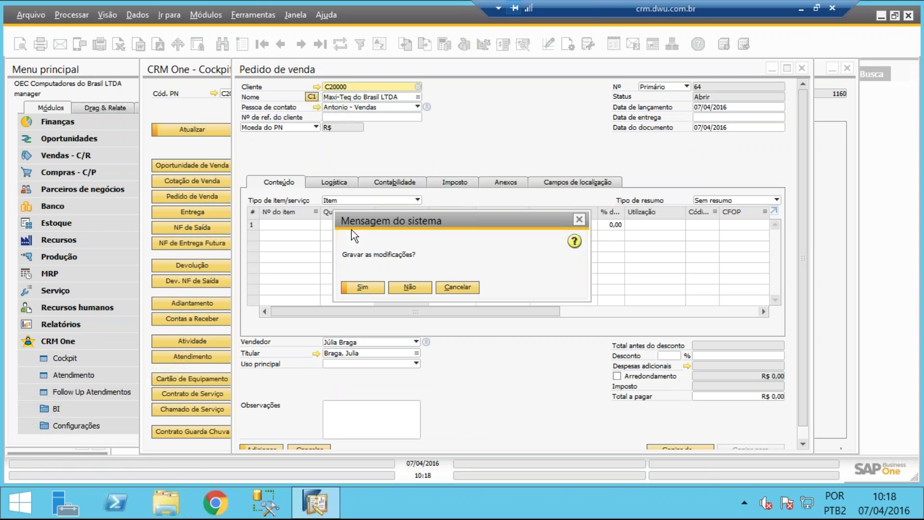
left_click(405, 287)
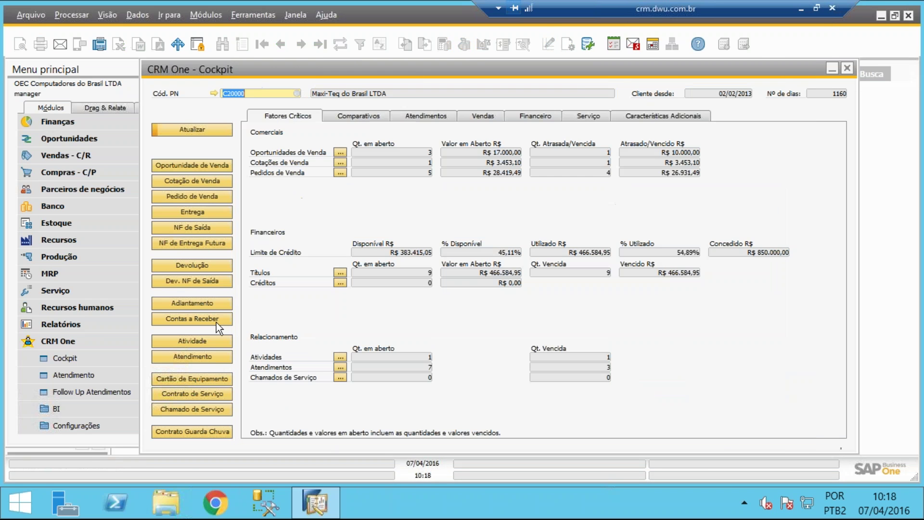
left_click(216, 322)
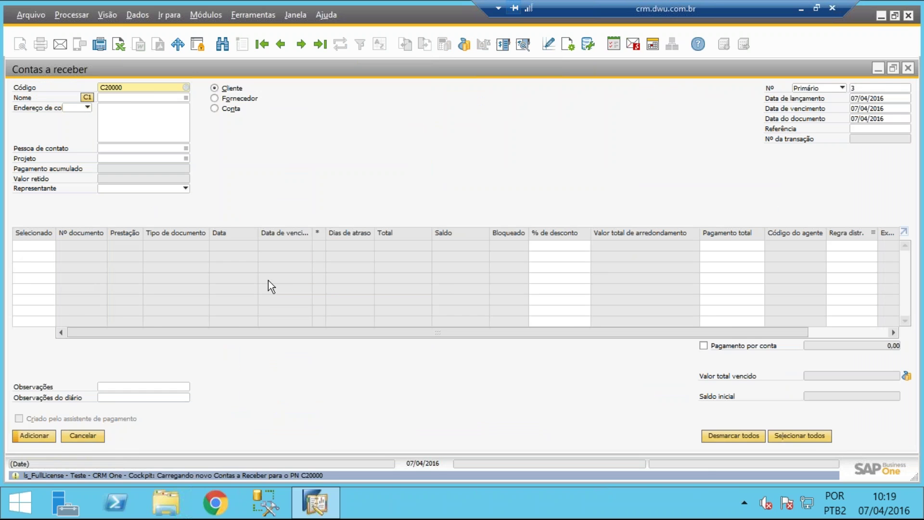
Minimize the Contas a receber window to reveal the Maxi-Teq Cockpit
left_click(877, 70)
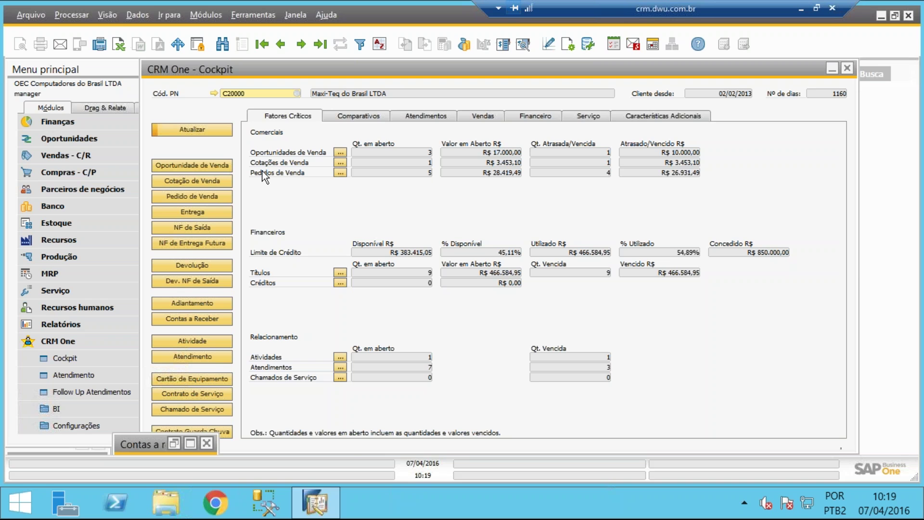
Switch from the SAP session to CRM One in Chrome and open the signed-in Cockpit tab
left_click(801, 11)
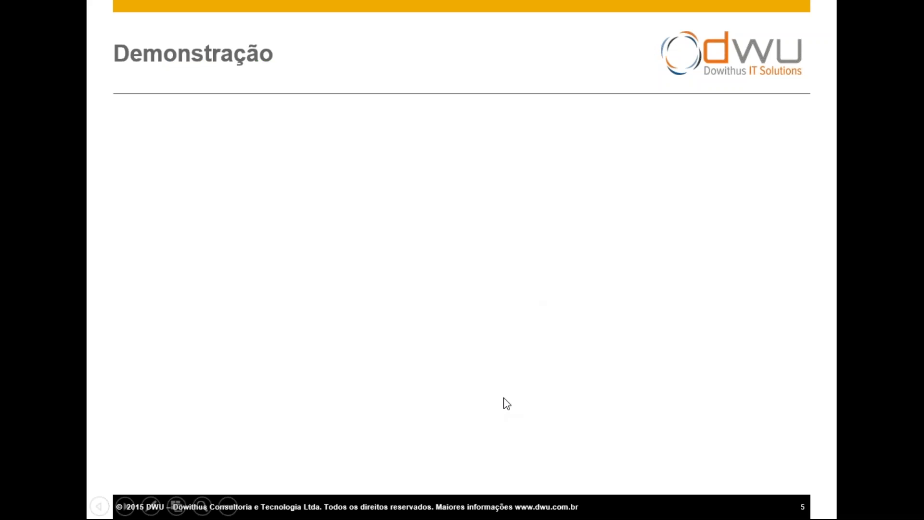
key("super")
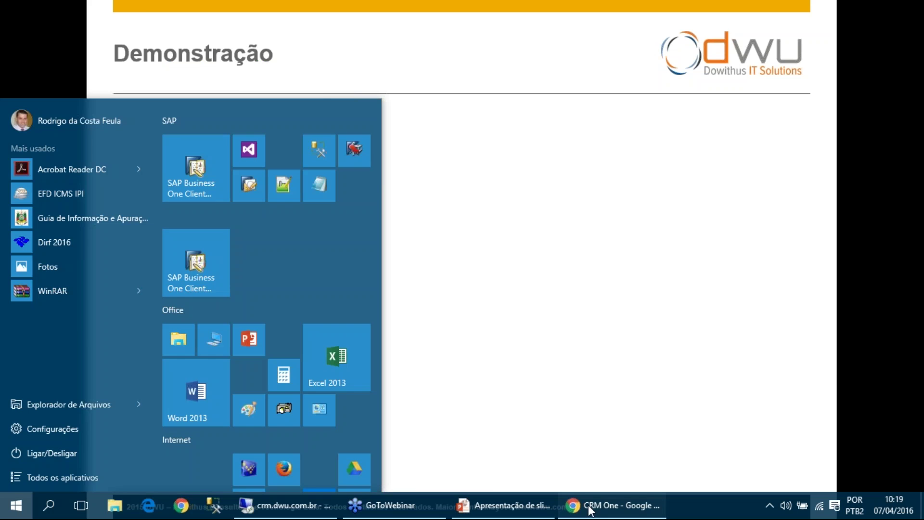
left_click(591, 510)
left_click(110, 10)
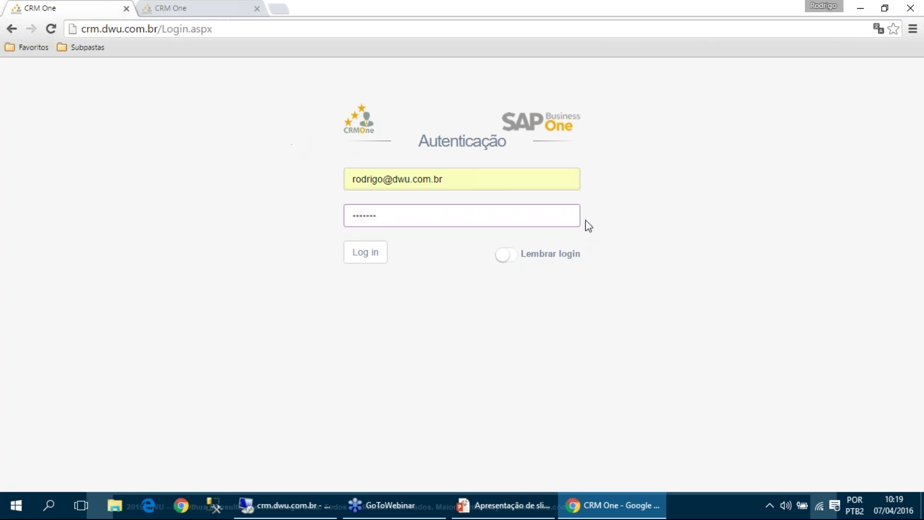
left_click(507, 180)
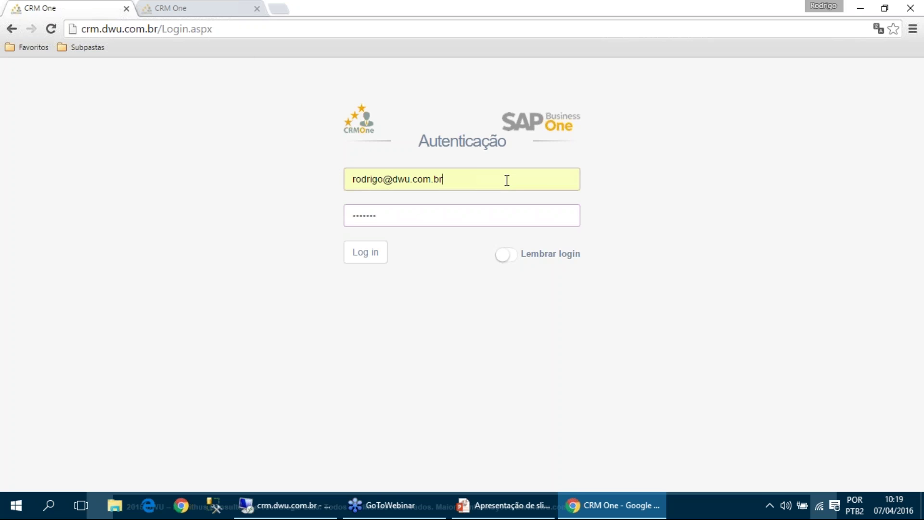
left_click(477, 216)
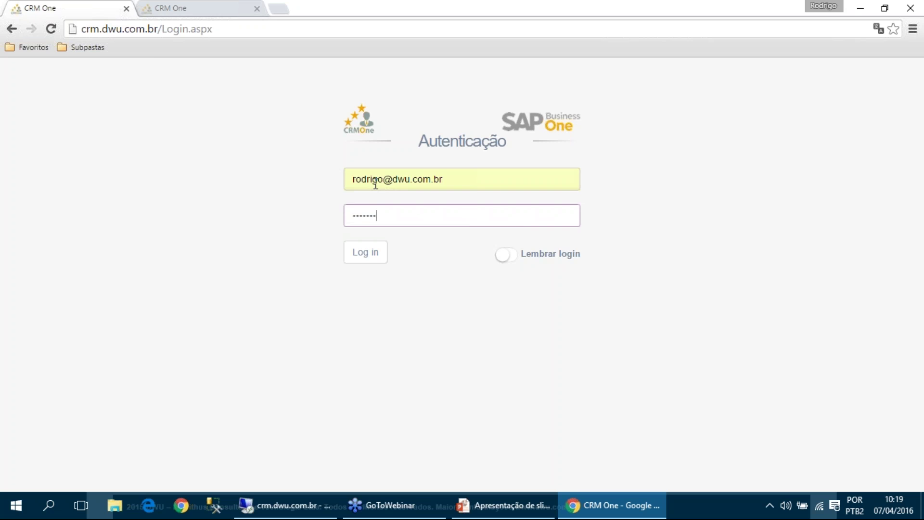
left_click(216, 10)
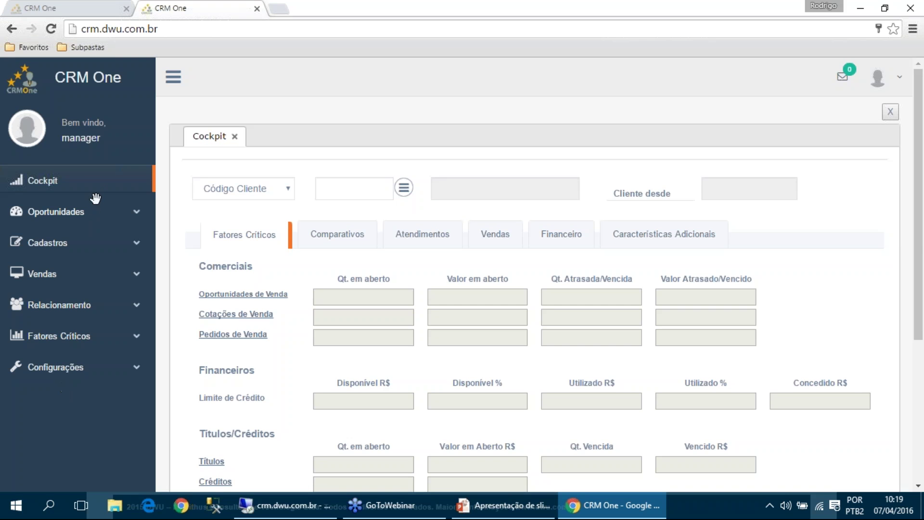
In full-screen view, pick customer C20000 Maxi-Teq do Brasil LTDA and review its Cockpit figures
key("F11")
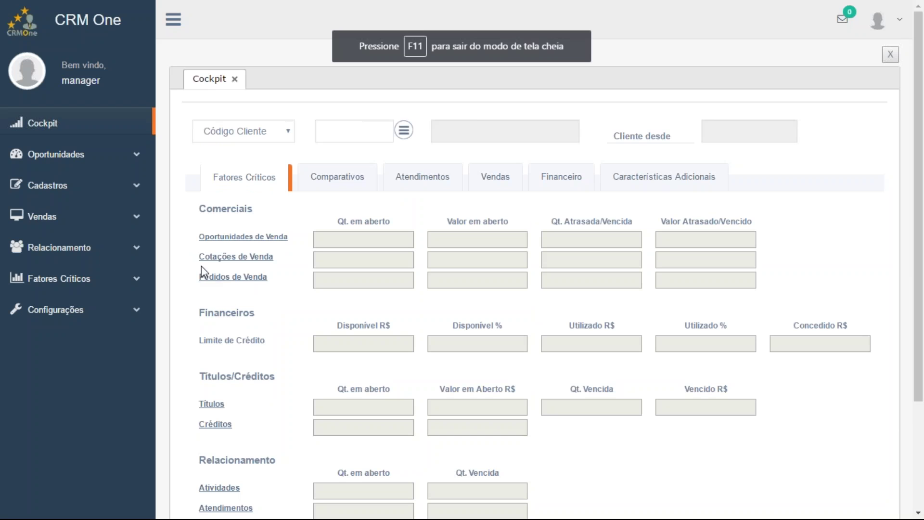
left_click(77, 158)
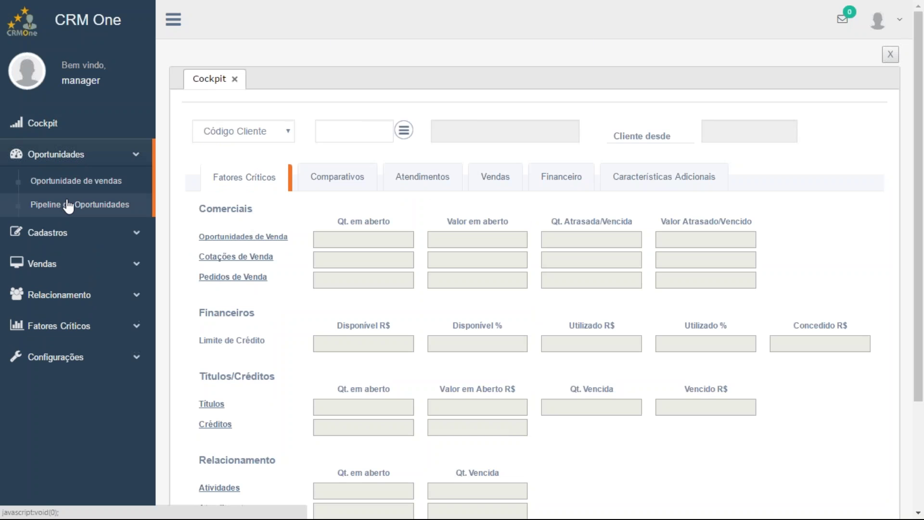
left_click(70, 157)
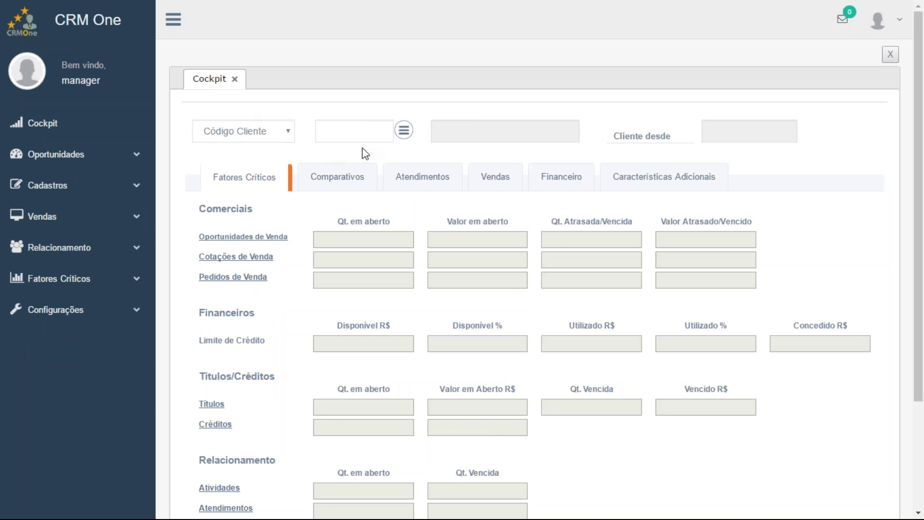
left_click(406, 137)
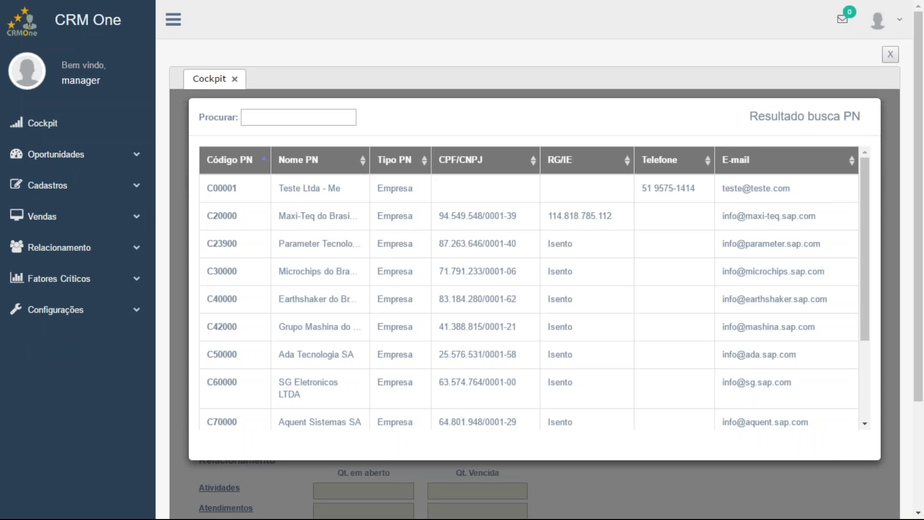
left_click(265, 233)
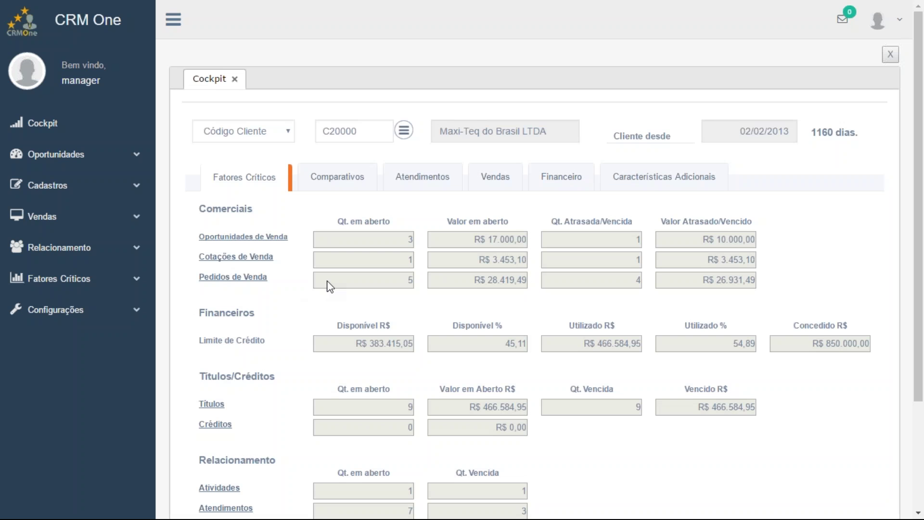
scroll(327, 286, "down", 3)
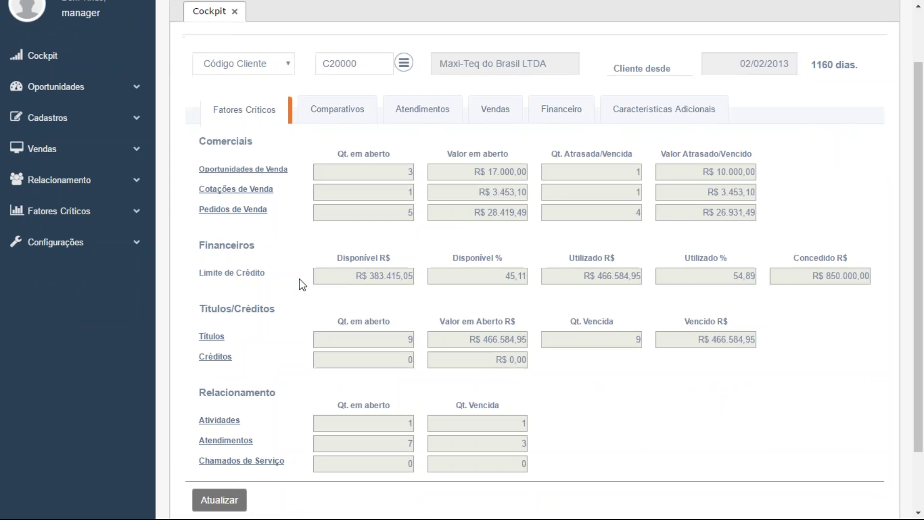
scroll(302, 284, "down", 3)
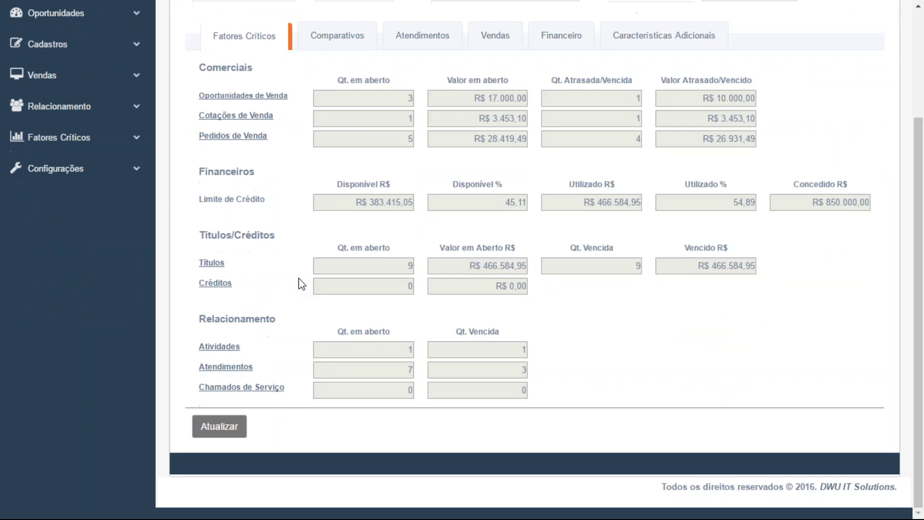
scroll(302, 284, "up", 3)
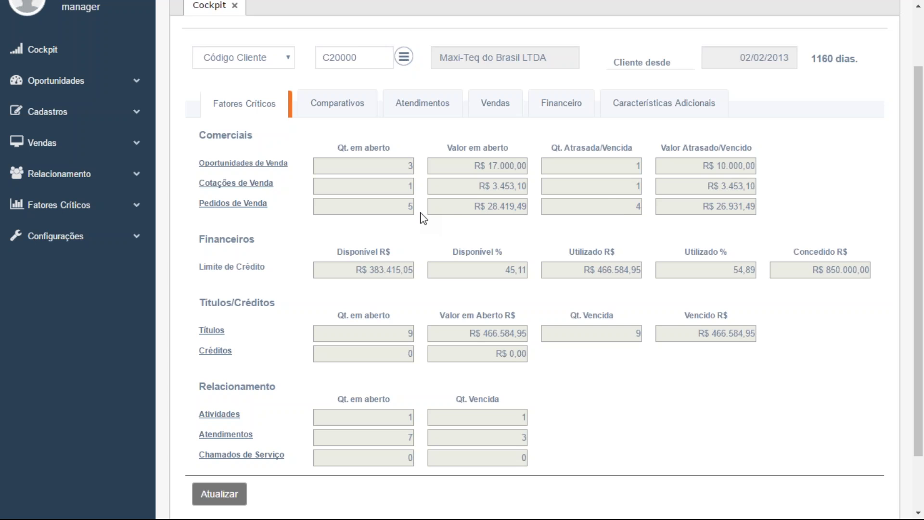
Open Maxi-Teq's sales order 63 from the Pedidos de Venda list, then return to the Cockpit
left_click(260, 211)
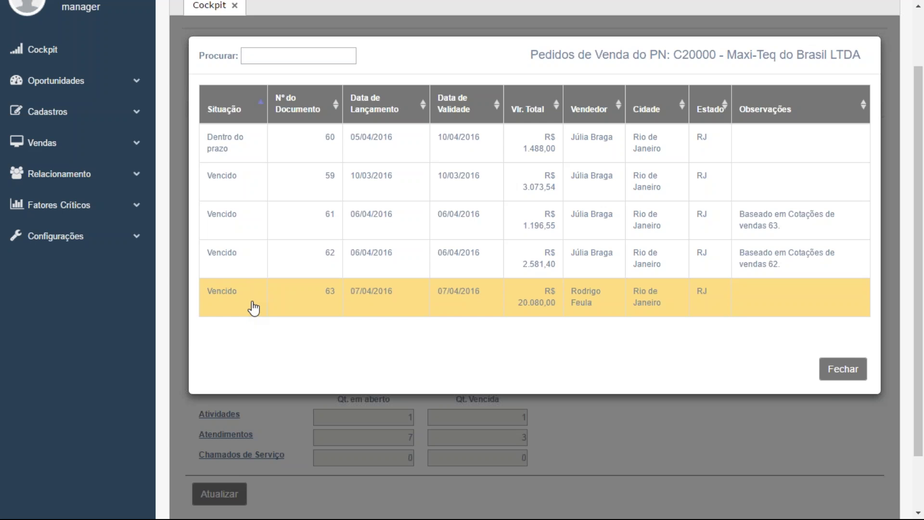
left_click(253, 308)
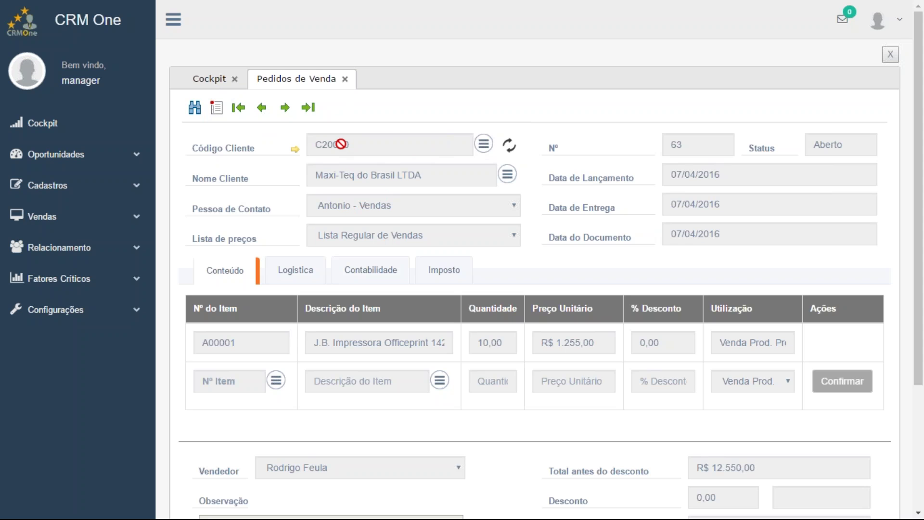
left_click(203, 81)
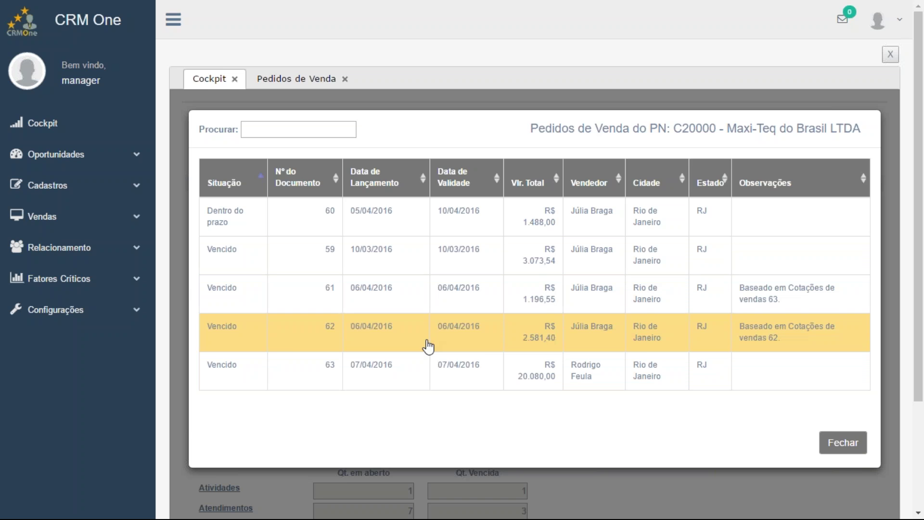
left_click(847, 454)
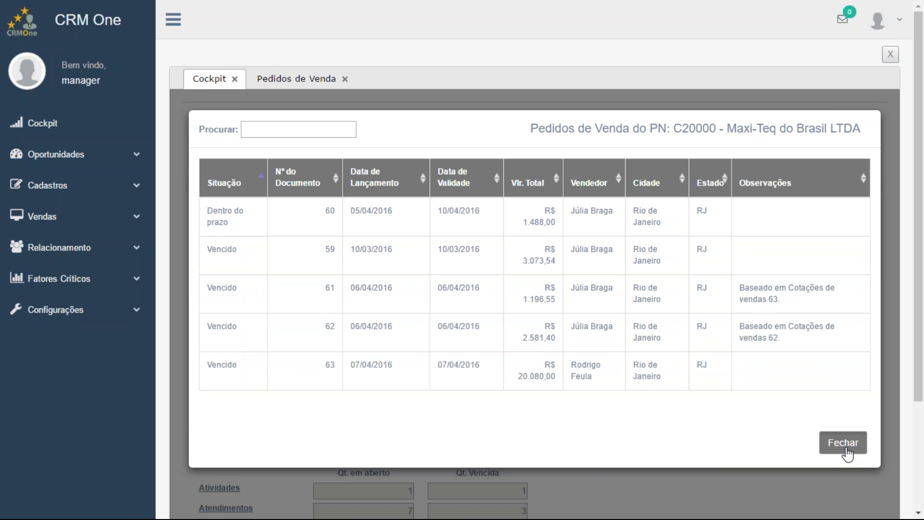
scroll(423, 321, "down", 2)
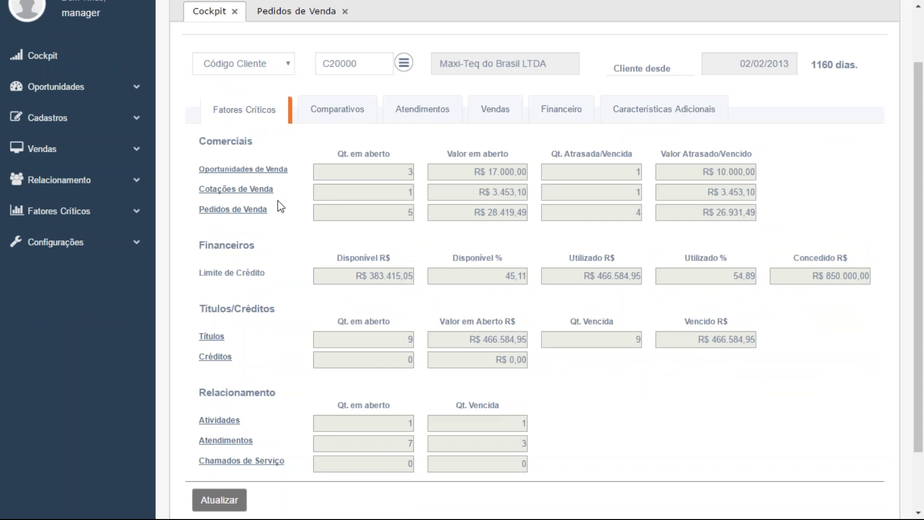
Show the Comparativos for Todos lançamentos: R$ 480.150,60 sales versus R$ 236.730,52 client average
left_click(342, 115)
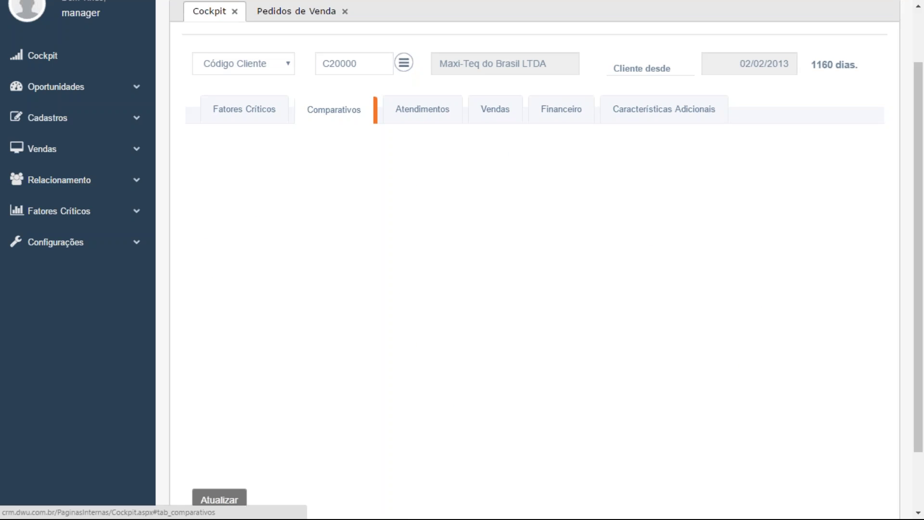
left_click(400, 142)
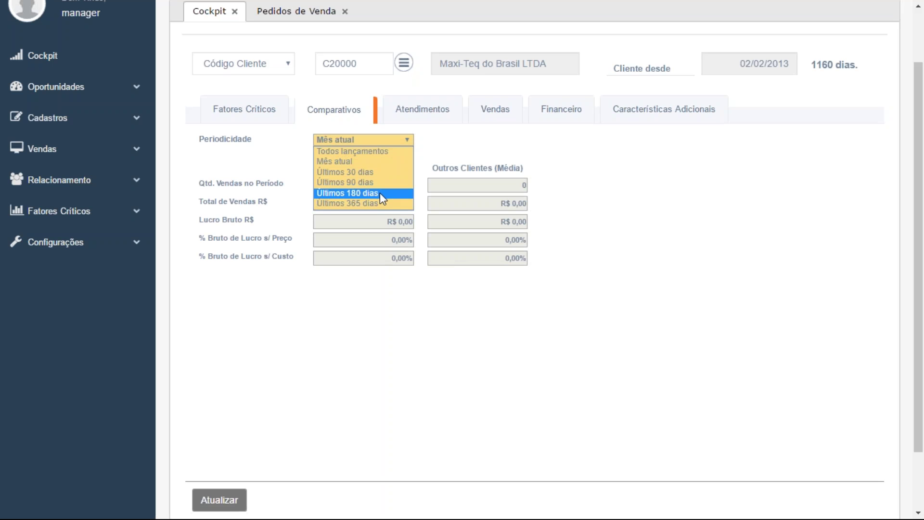
left_click(380, 154)
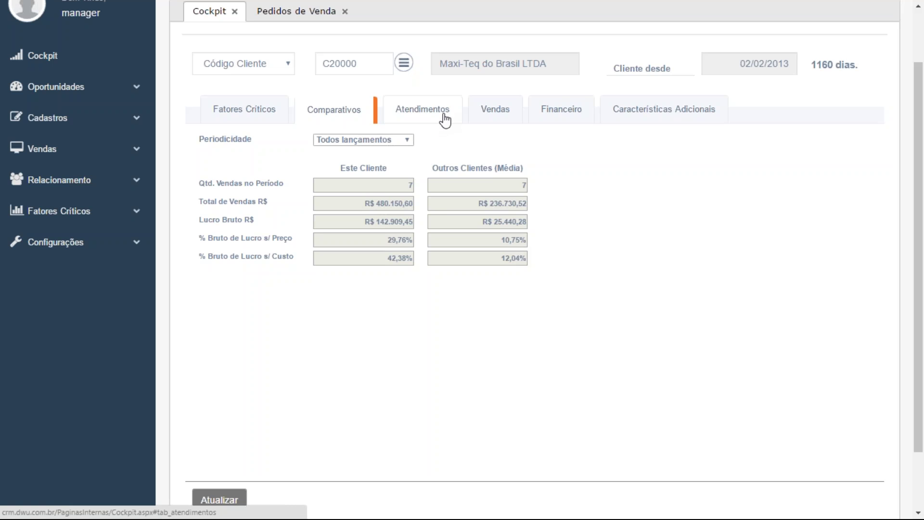
List Maxi-Teq's Atendimentos and view the histories of service records 2, 15 and 14
left_click(445, 118)
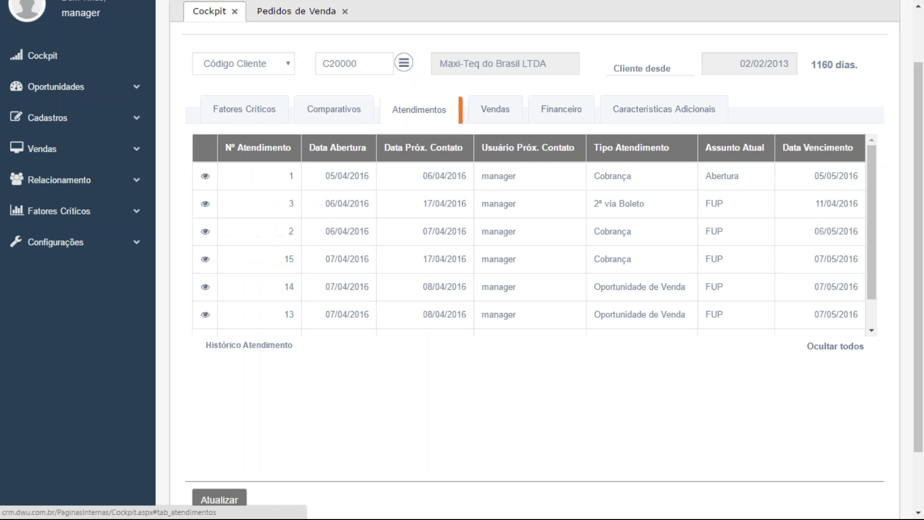
left_click(288, 241)
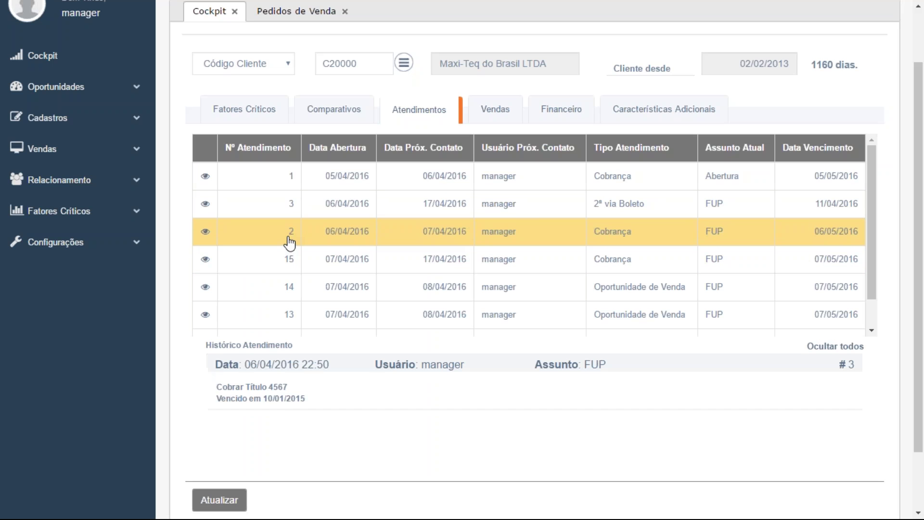
left_click(301, 267)
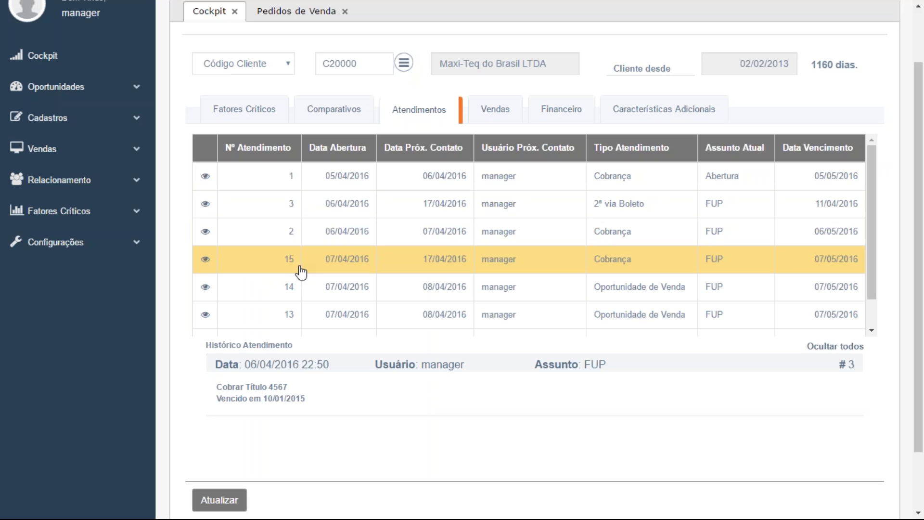
left_click(298, 294)
Re-read record 15's Histórico Atendimento with its recontact and title 4567 notes
scroll(315, 333, "down", 1)
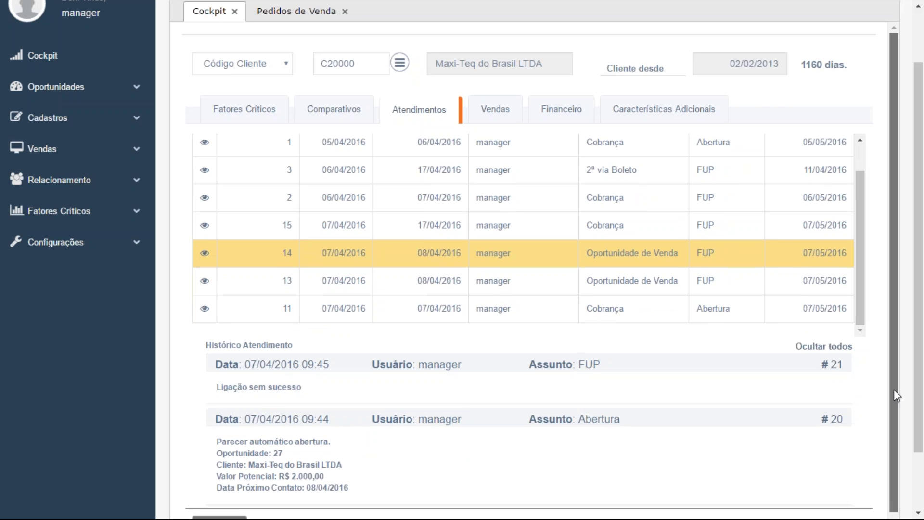
left_click_drag(894, 389, 894, 415)
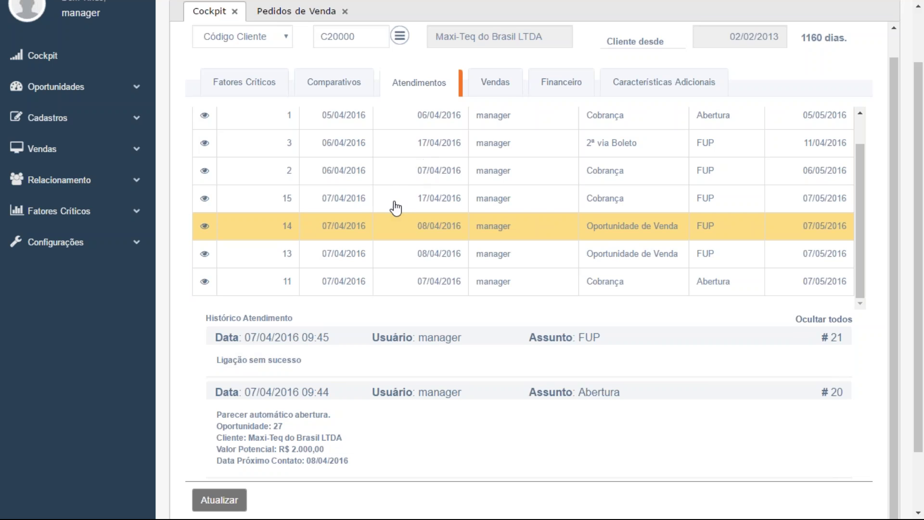
left_click(593, 204)
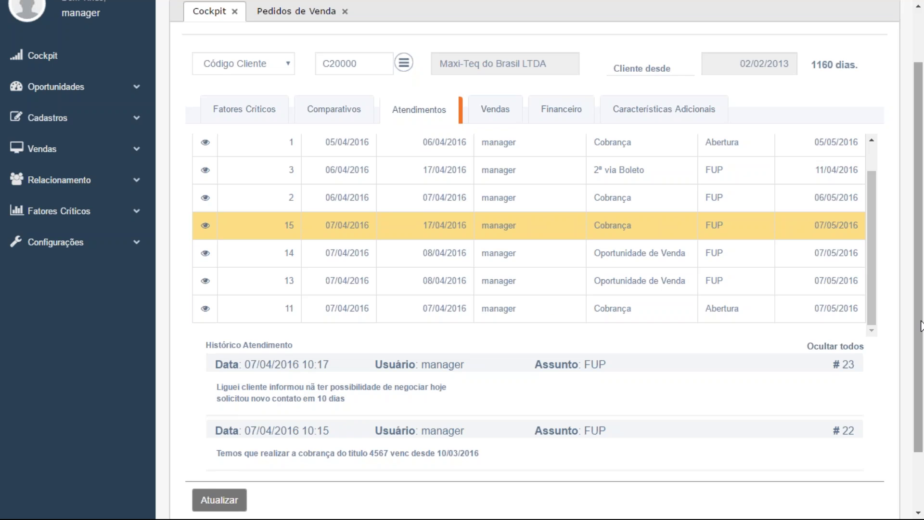
left_click_drag(921, 326, 921, 294)
scroll(192, 299, "up", 1)
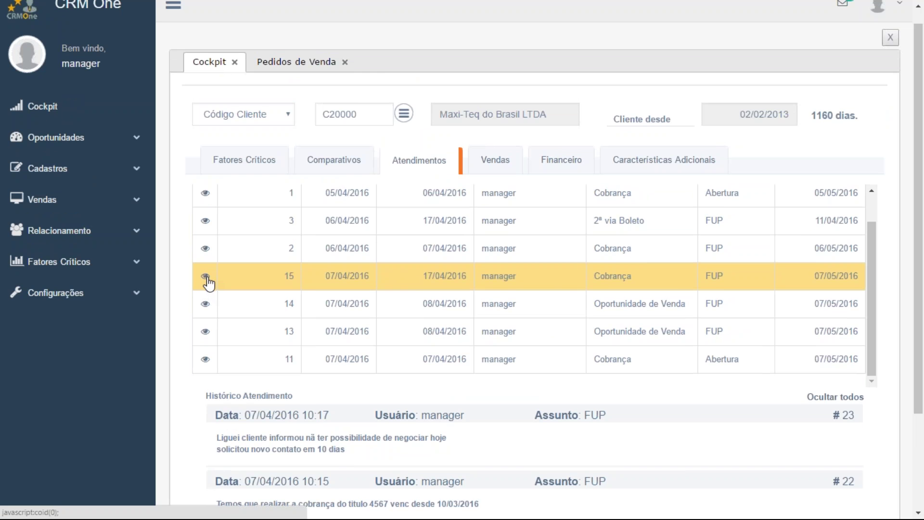
Open service record 15 in its own Atendimento tab, scroll through it, and return to the Cockpit
left_click(206, 278)
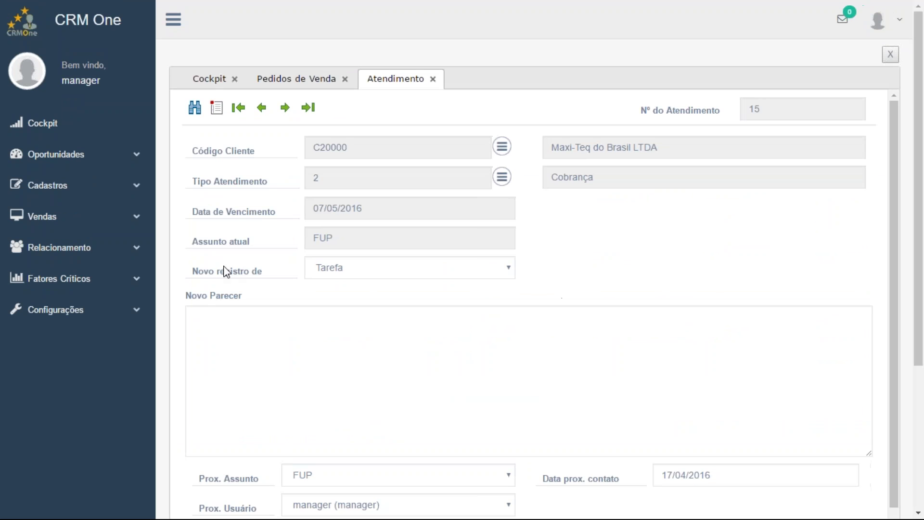
scroll(534, 315, "down", 1)
scroll(534, 315, "down", 5)
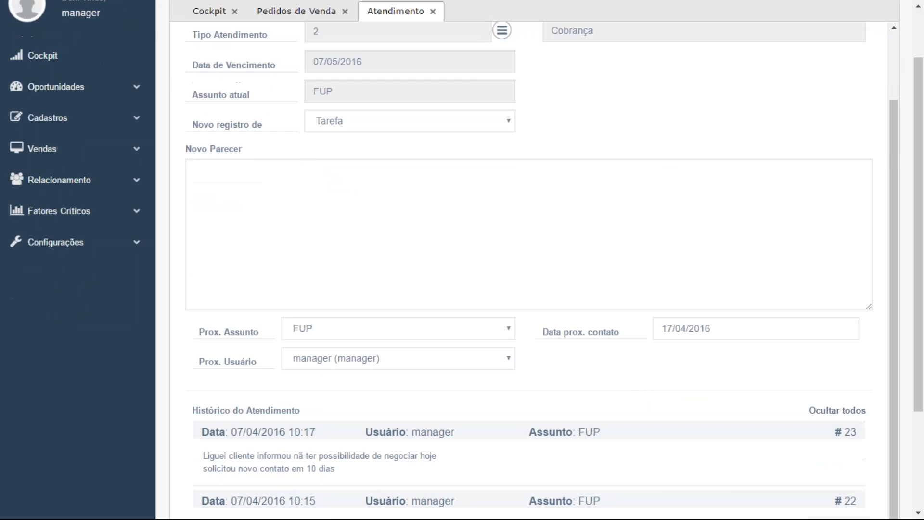
scroll(466, 280, "up", 2)
scroll(367, 218, "up", 4)
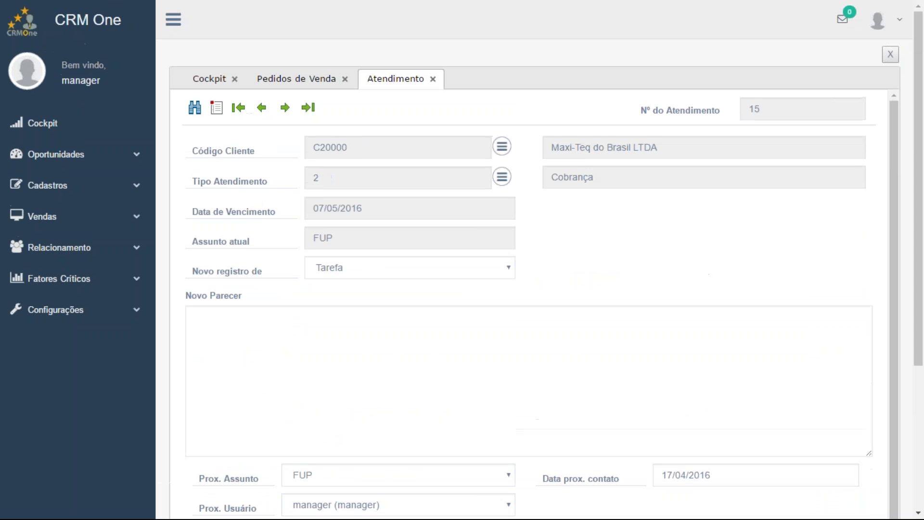
left_click(215, 84)
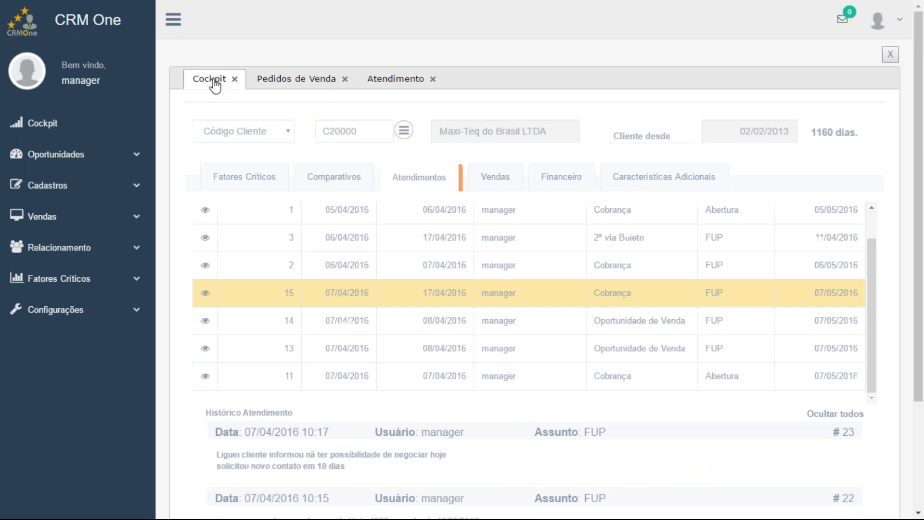
Show Vendas for Todos lançamentos (7 orders, R$ 768.240,96) and review the Top 10 and Top 5 tables
left_click(503, 185)
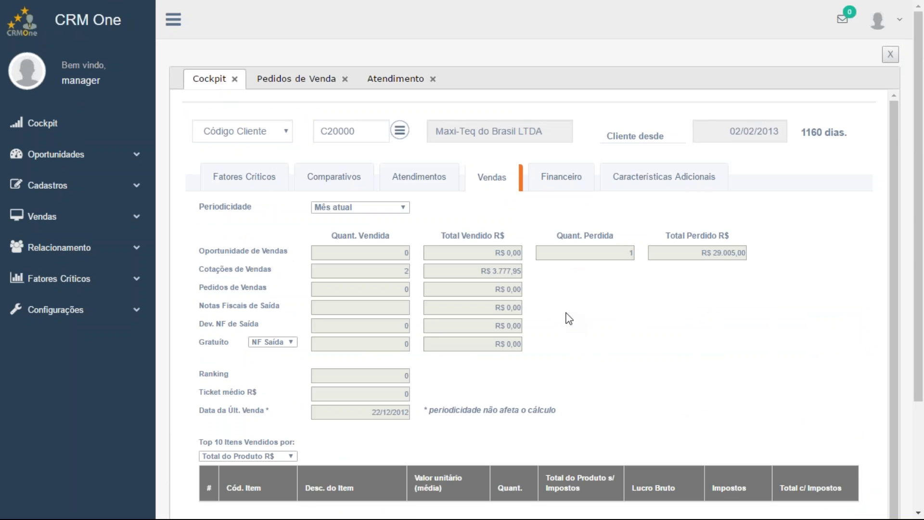
scroll(568, 318, "down", 1)
left_click(377, 167)
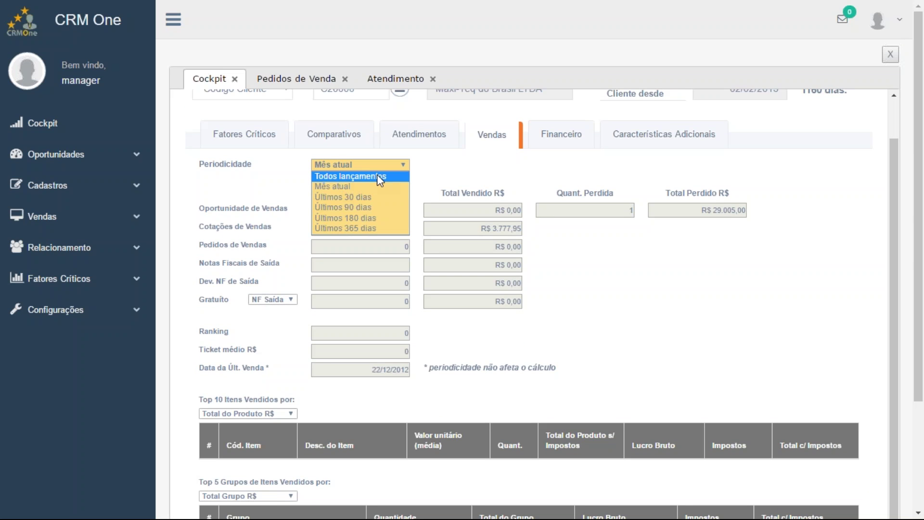
left_click(377, 175)
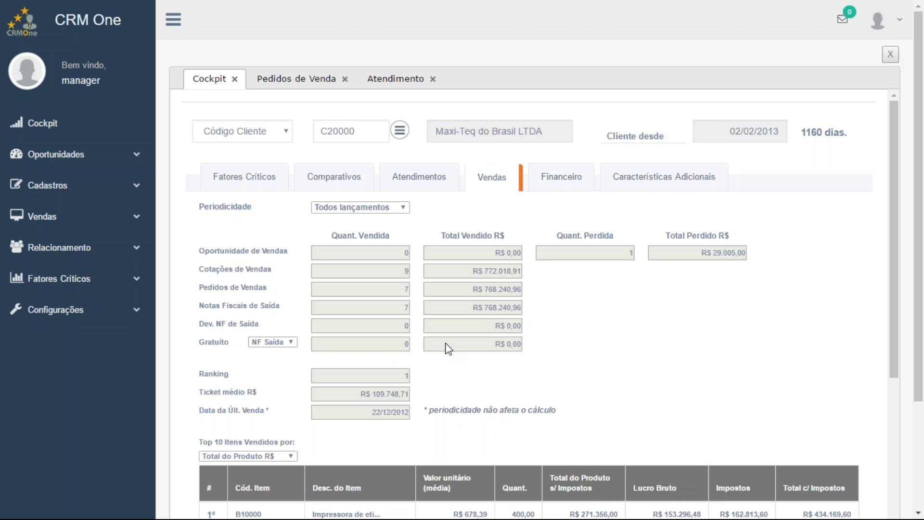
scroll(447, 348, "down", 1)
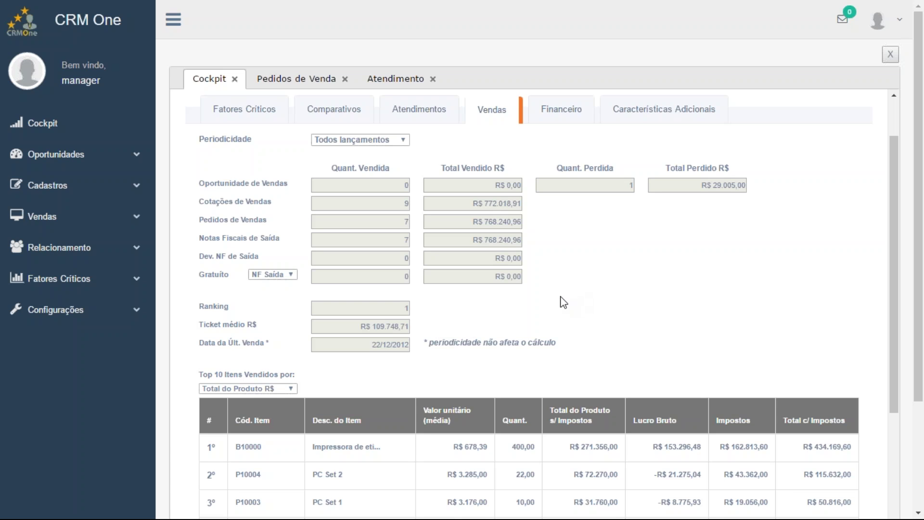
scroll(577, 296, "down", 1)
scroll(577, 296, "down", 5)
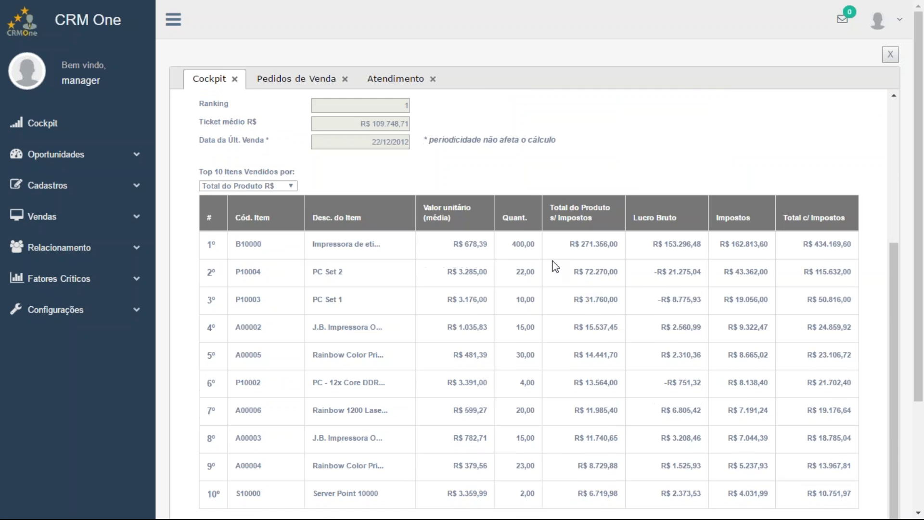
scroll(555, 266, "down", 3)
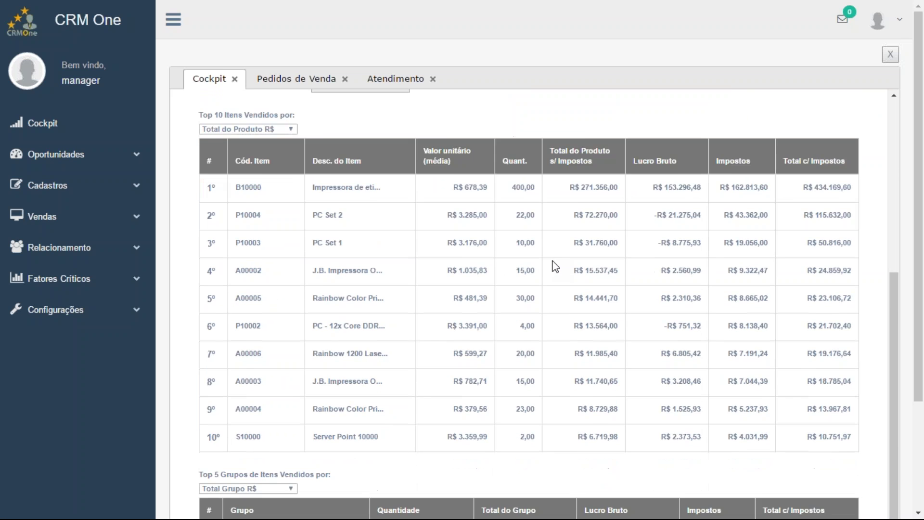
scroll(555, 266, "up", 2)
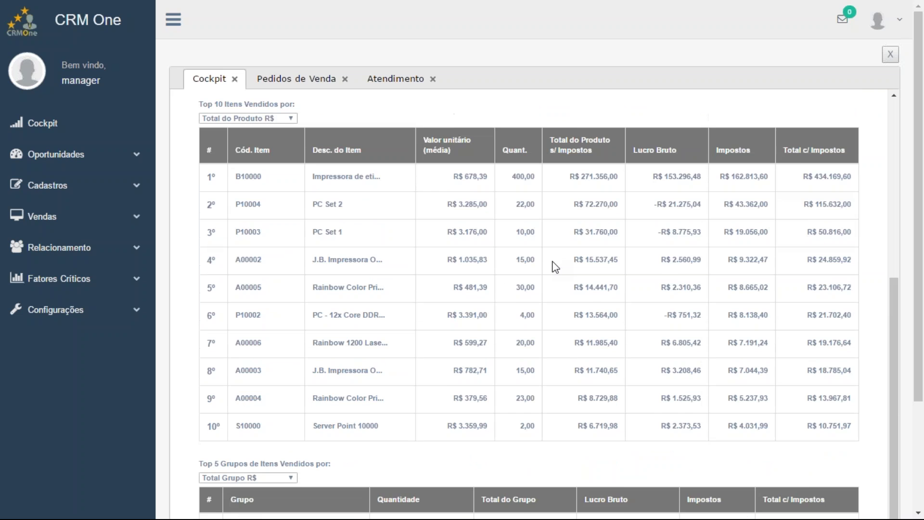
scroll(556, 267, "down", 4)
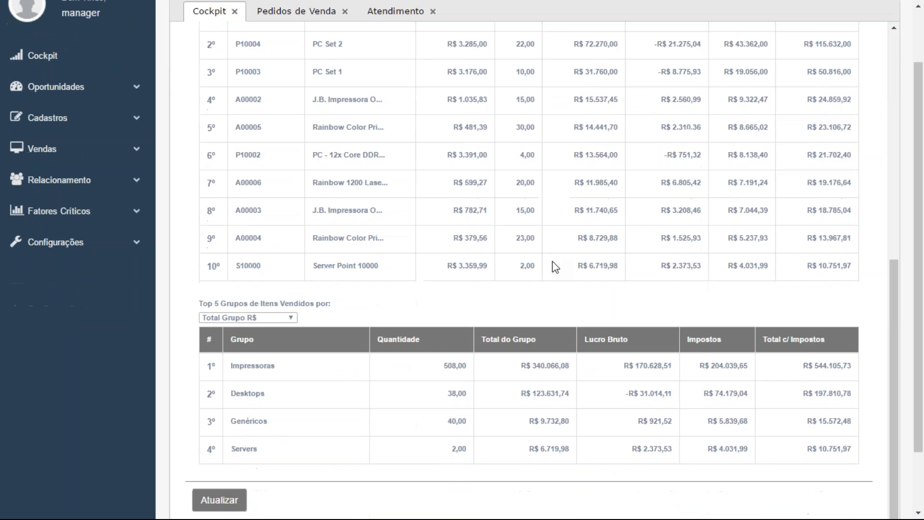
scroll(554, 266, "down", 2)
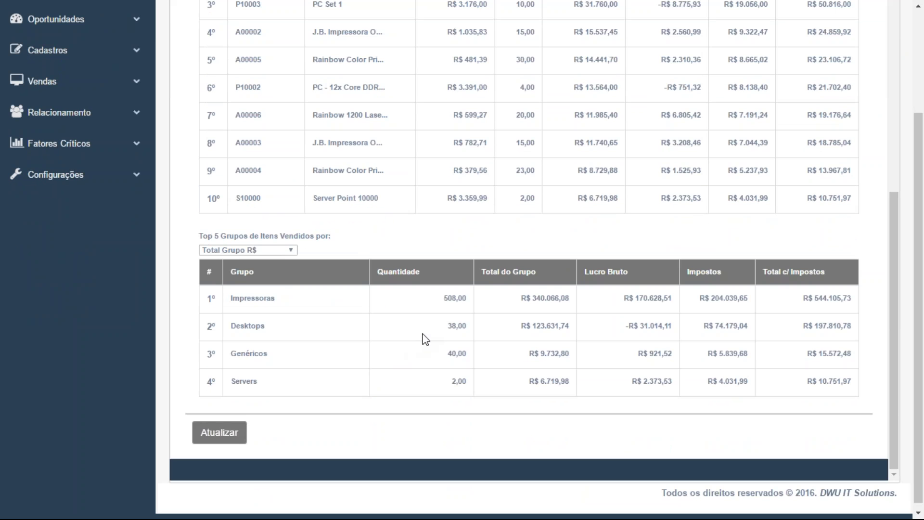
Rank the top 10 sold items by Lucro Bruto R$, putting B10000 first at R$ 153.296,48
scroll(425, 340, "up", 4)
scroll(426, 339, "up", 4)
left_click(281, 162)
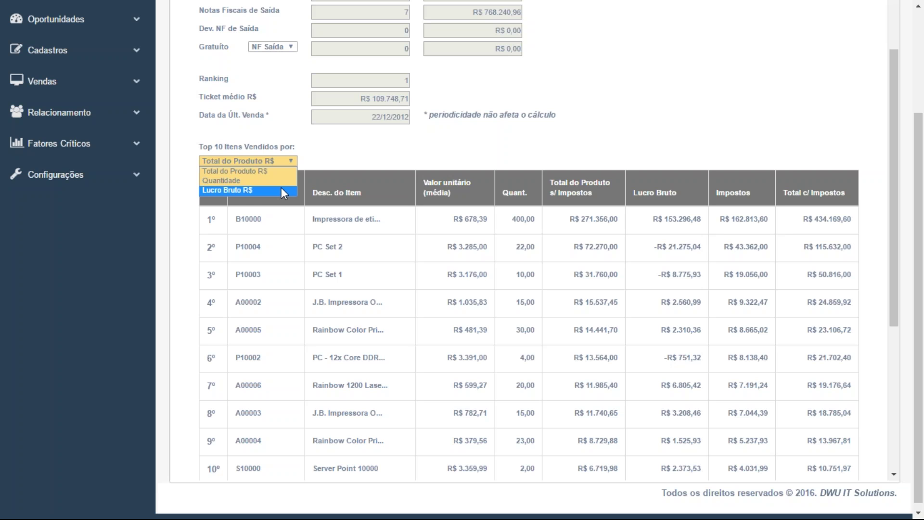
left_click(281, 189)
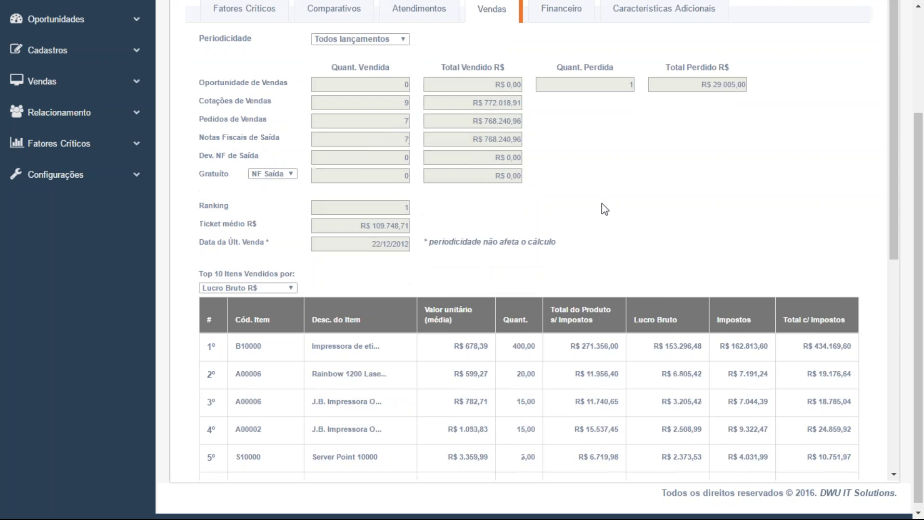
scroll(601, 203, "down", 3)
scroll(602, 203, "down", 1)
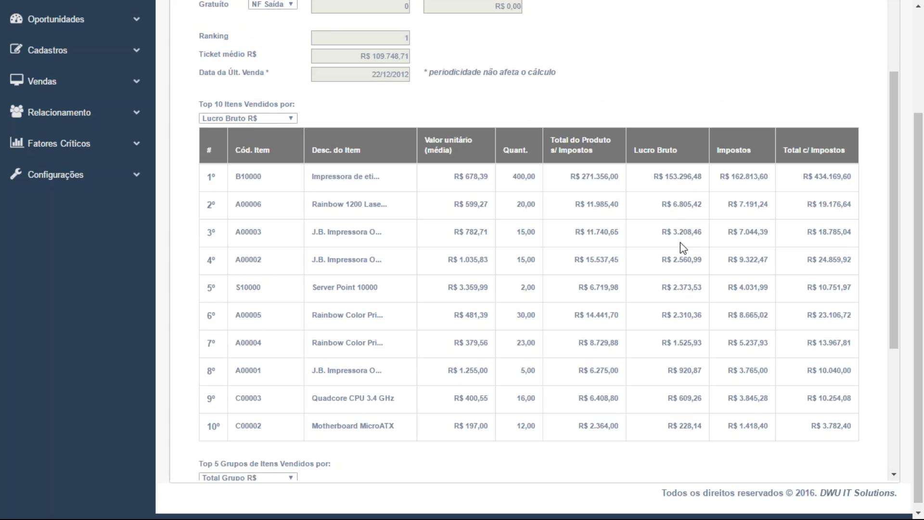
scroll(676, 303, "up", 3)
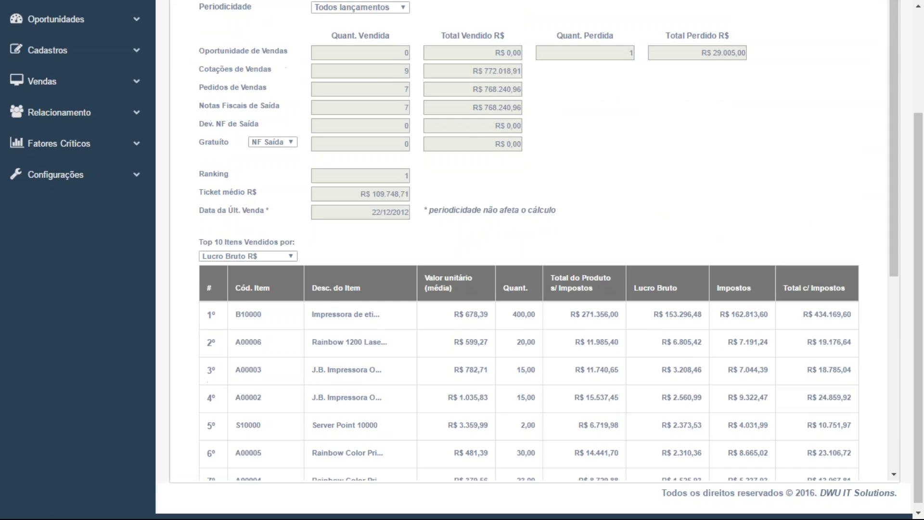
scroll(575, 183, "up", 3)
Show Maxi-Teq's Financeiro summary of paid, open and overdue titles, then its Características Adicionais
left_click(561, 178)
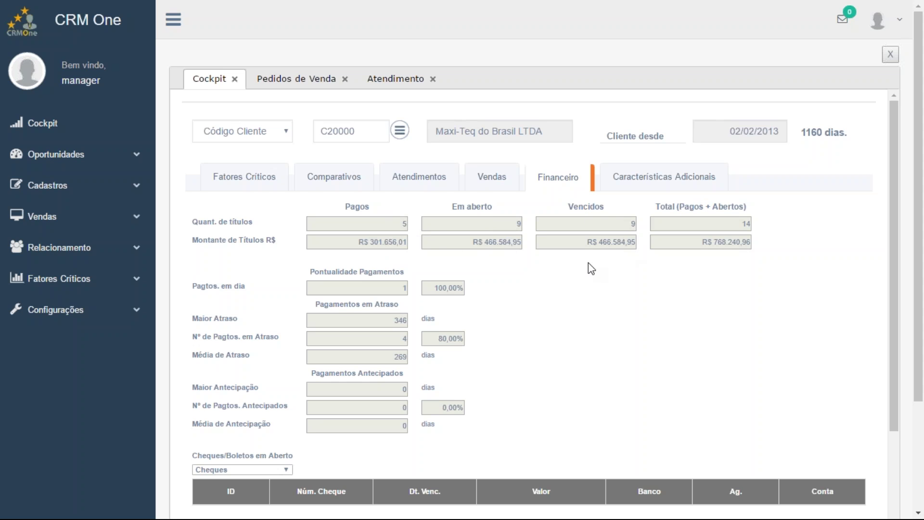
scroll(601, 278, "down", 3)
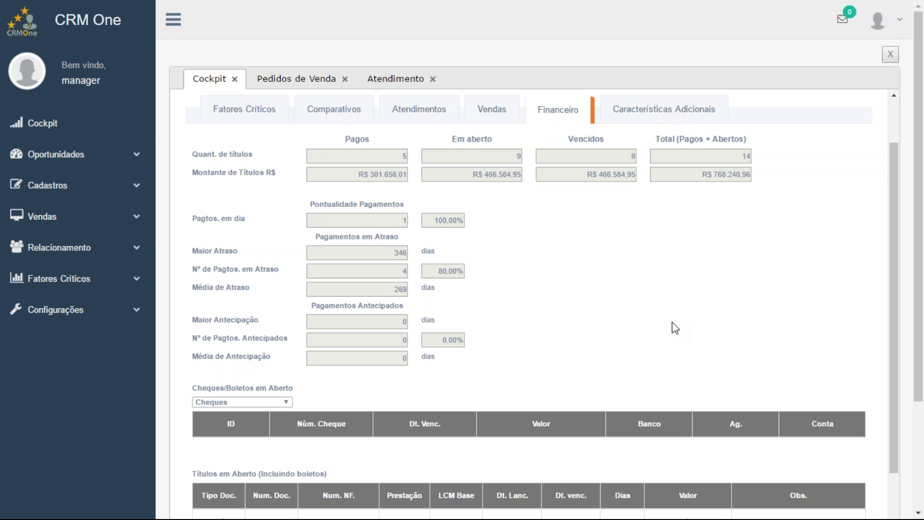
left_click(665, 116)
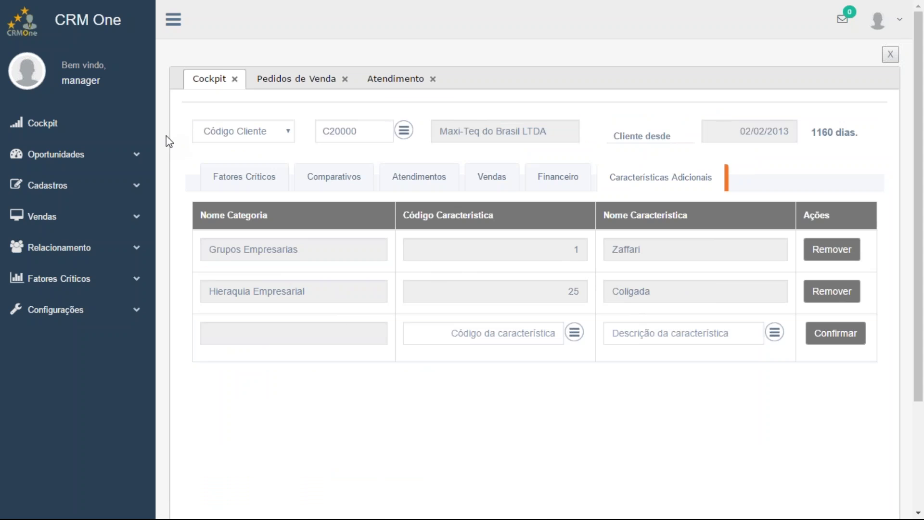
Expand the Oportunidades section in the sidebar
left_click(66, 159)
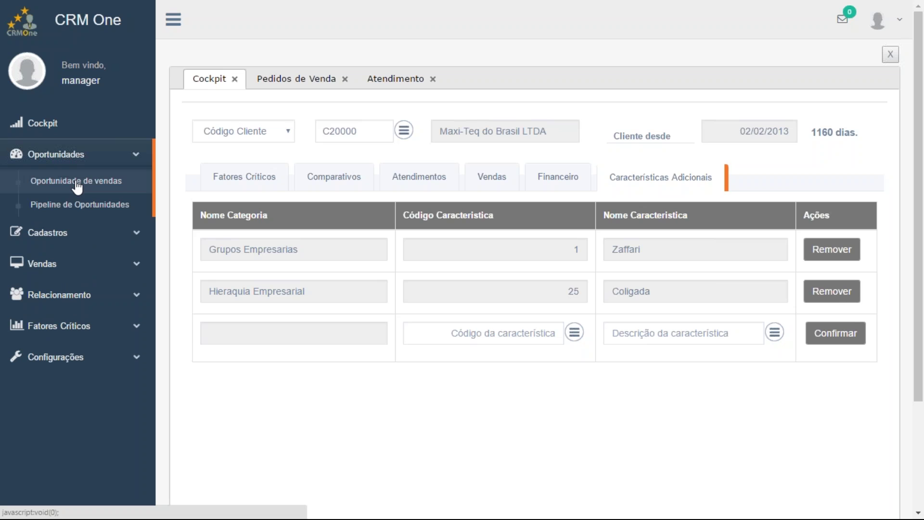
Browse back through sales opportunities 27, 26 and 25, then start blank opportunity 28
left_click(78, 183)
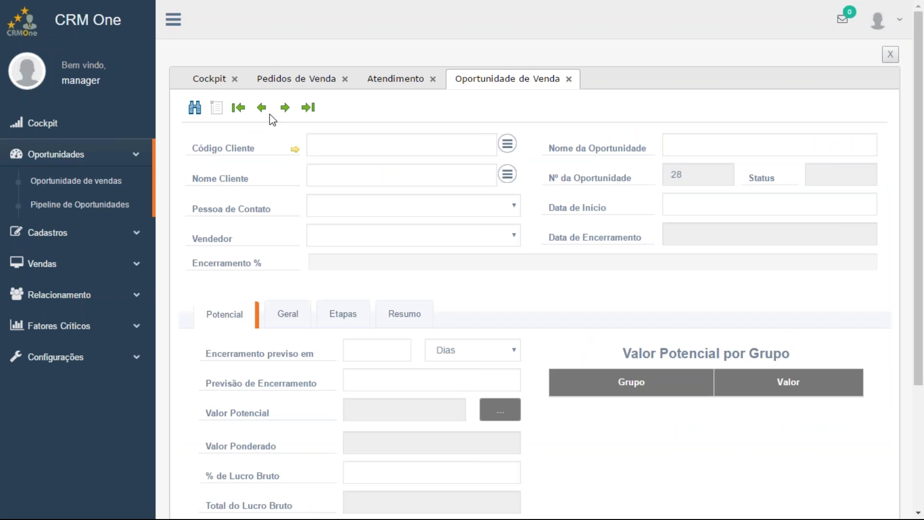
left_click(310, 110)
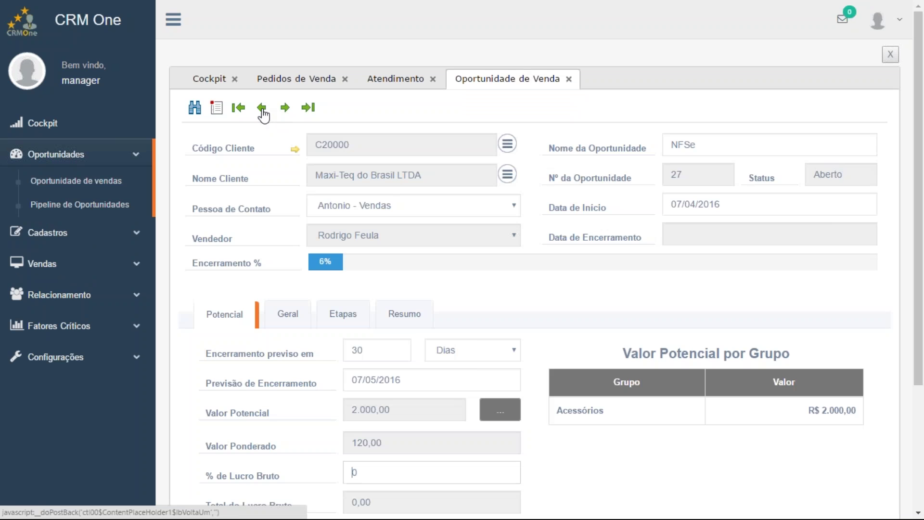
left_click(263, 108)
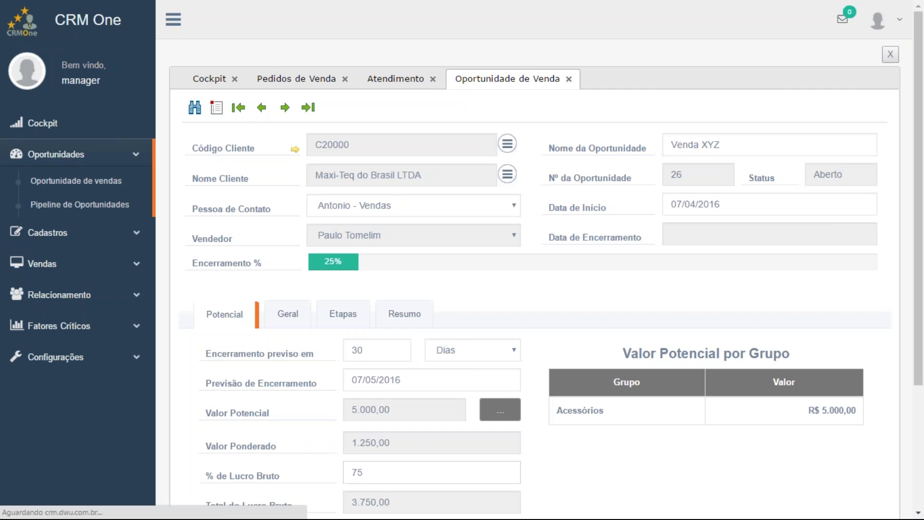
left_click(262, 108)
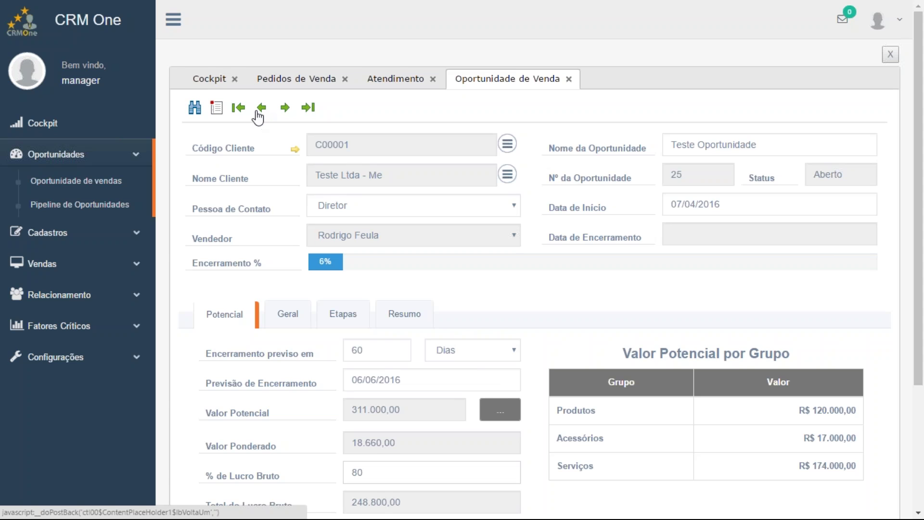
left_click(216, 111)
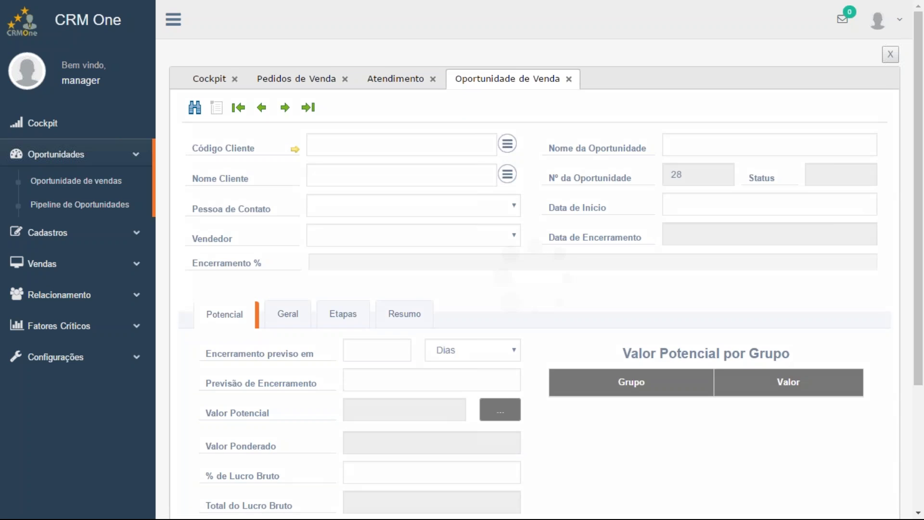
Assign opportunity 28 to customer C23900, name it NFSe, and set closing in 30 days
left_click(508, 145)
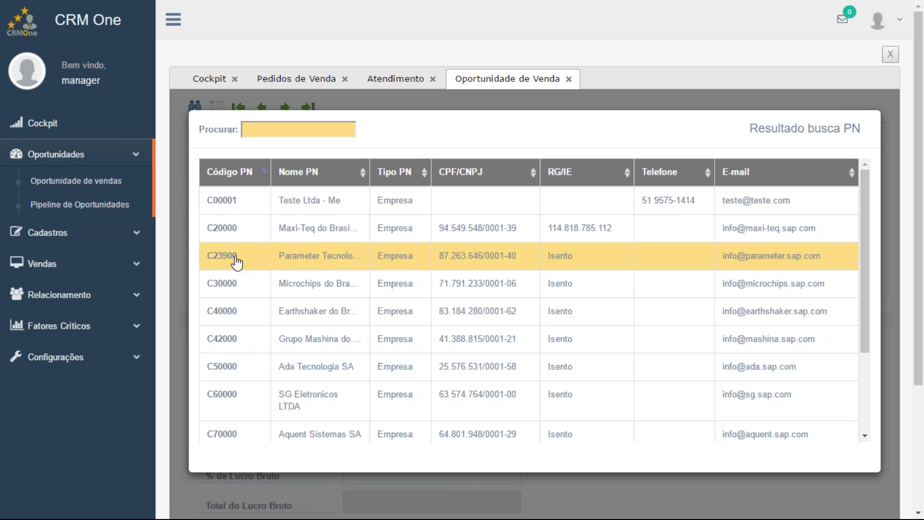
left_click(236, 263)
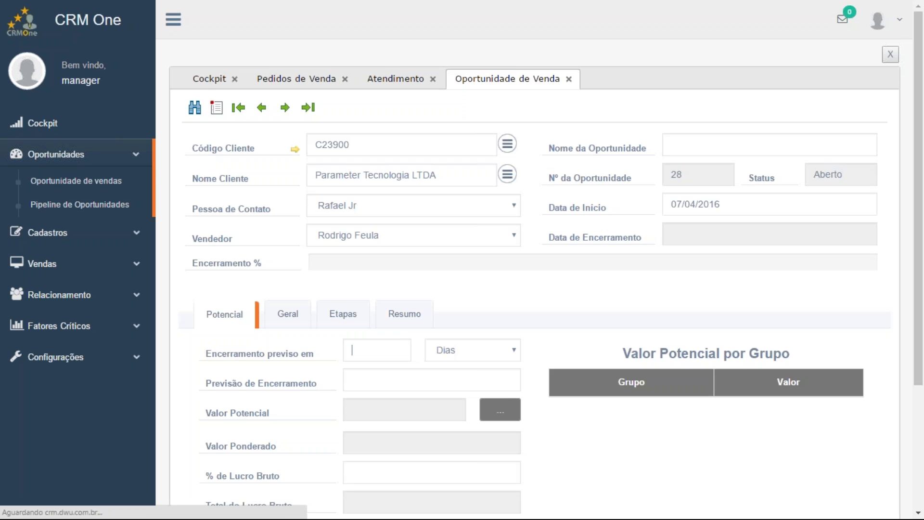
left_click(760, 149)
type("NF")
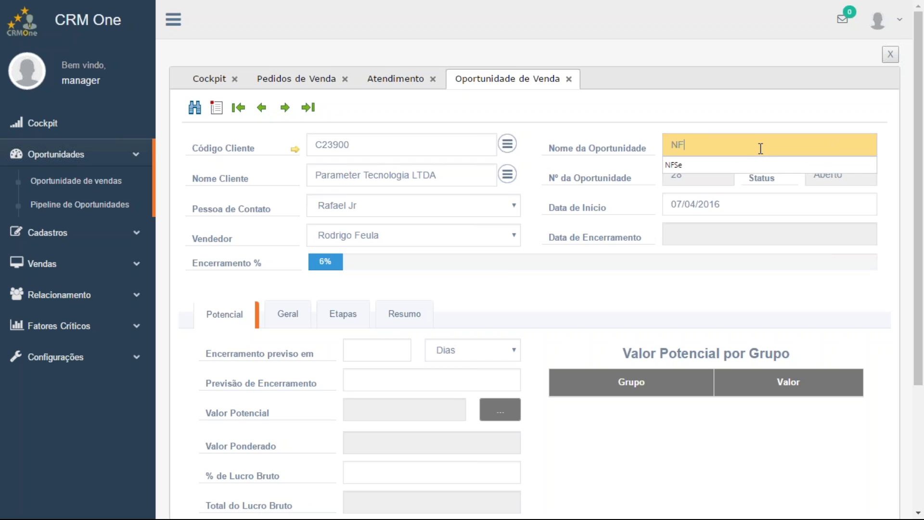
type("Se")
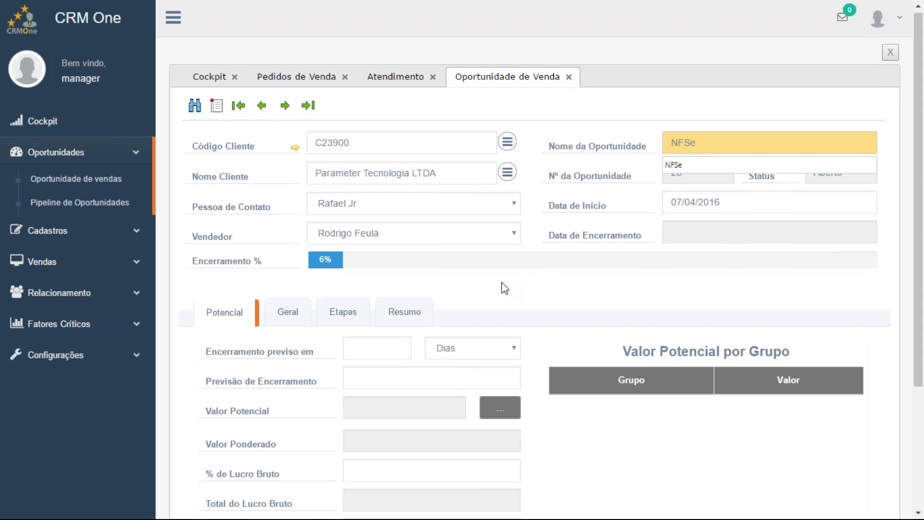
scroll(502, 288, "down", 2)
left_click(382, 286)
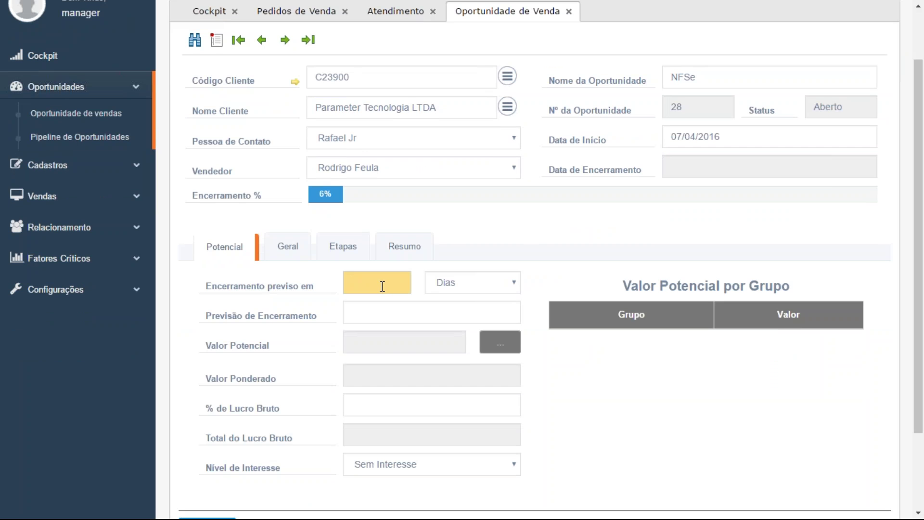
type("30")
key("Tab")
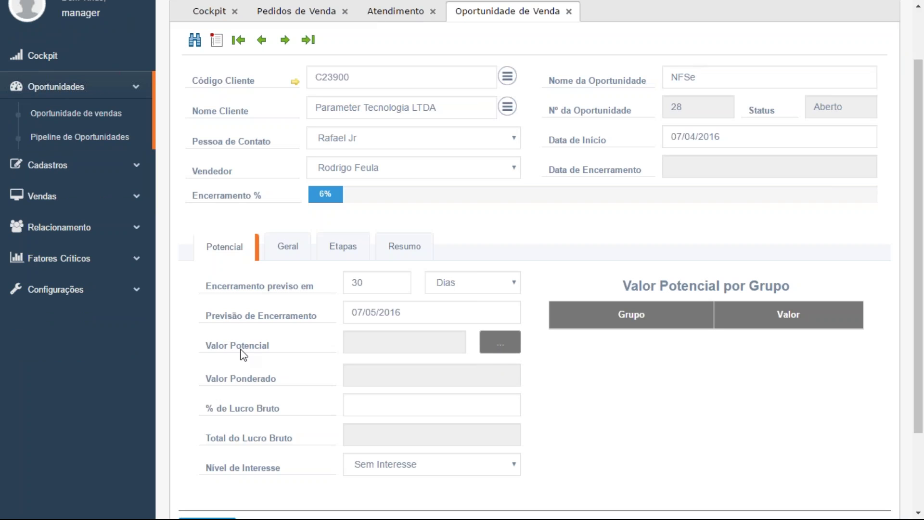
Add an NFe item with quantity 1 and value 4000 to the opportunity's potential value
left_click(506, 351)
left_click(513, 218)
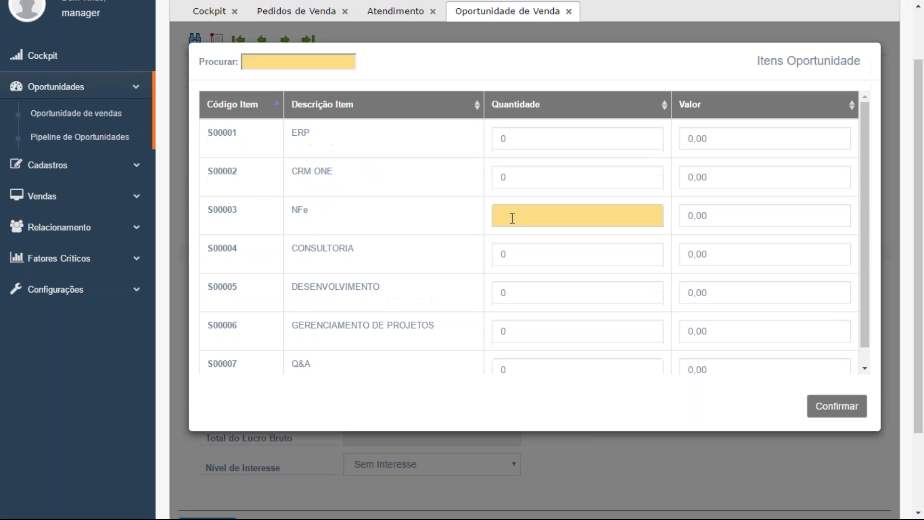
type("1")
left_click(744, 219)
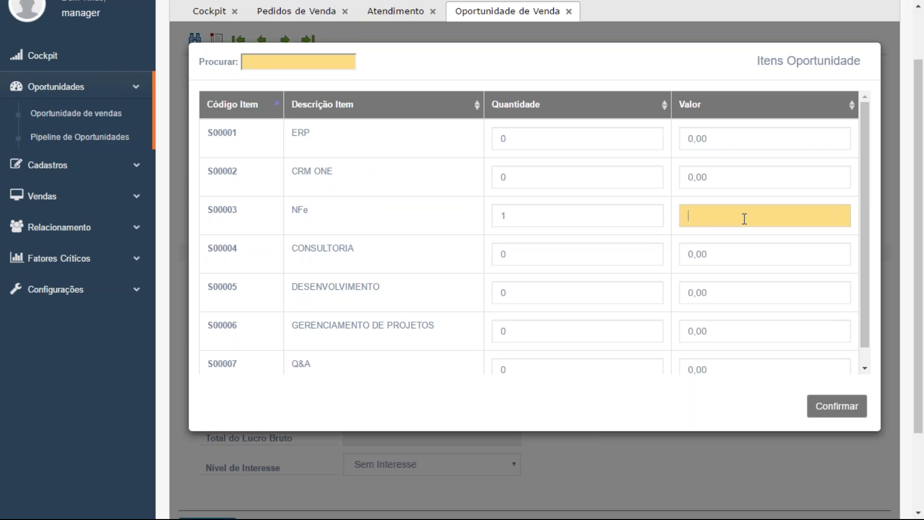
type("4000")
left_click(852, 417)
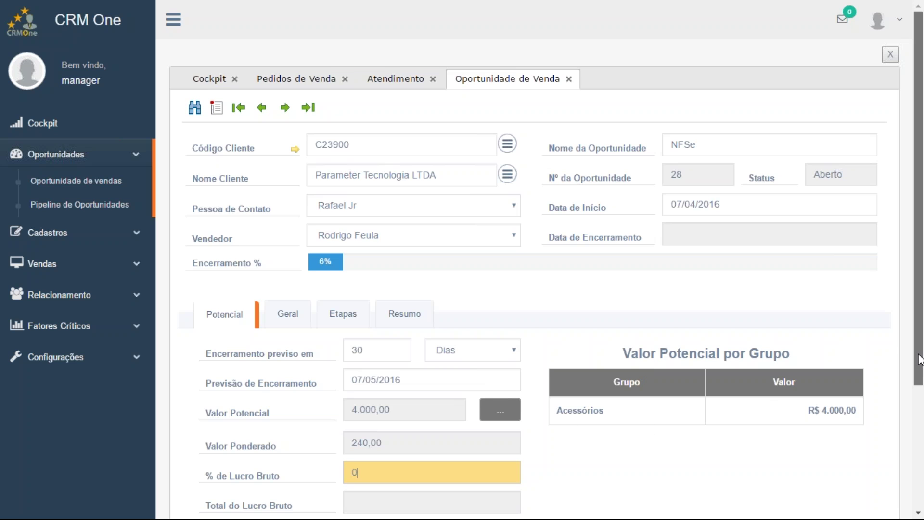
left_click_drag(920, 359, 910, 391)
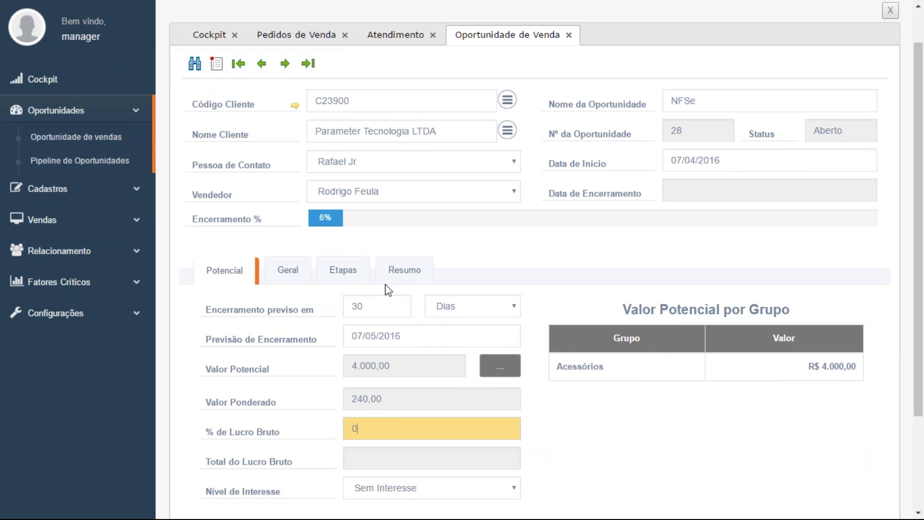
On the Geral tab, set Fonte de Informação to Indicação de Cliente and keep Setor industrial Automobilística
left_click(310, 277)
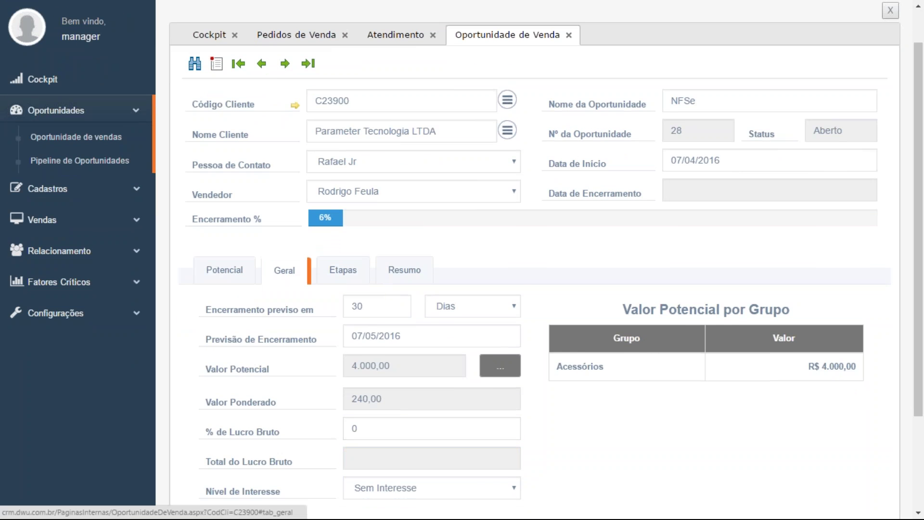
left_click(725, 308)
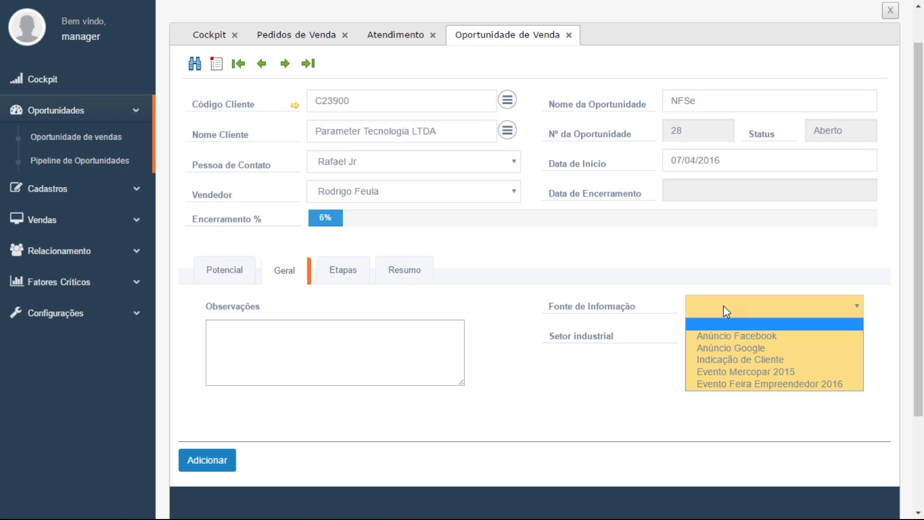
scroll(724, 305, "down", 2)
left_click(755, 245)
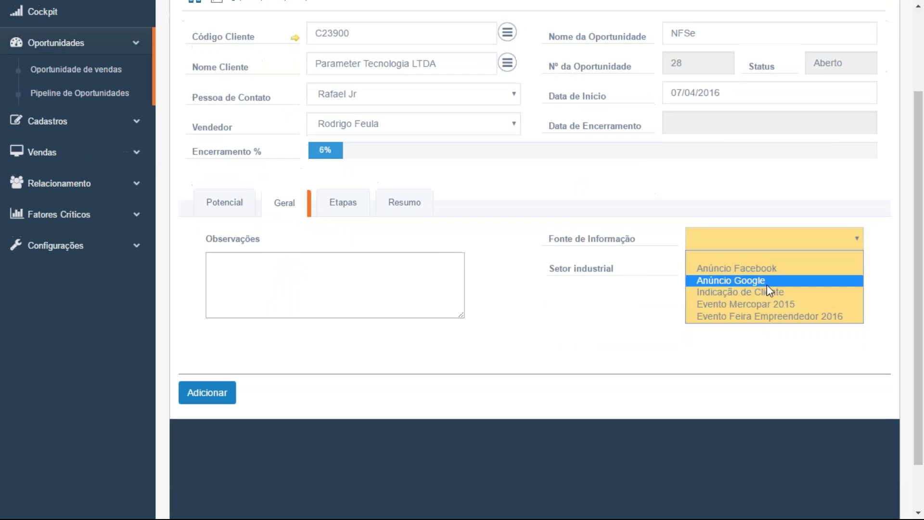
left_click(772, 292)
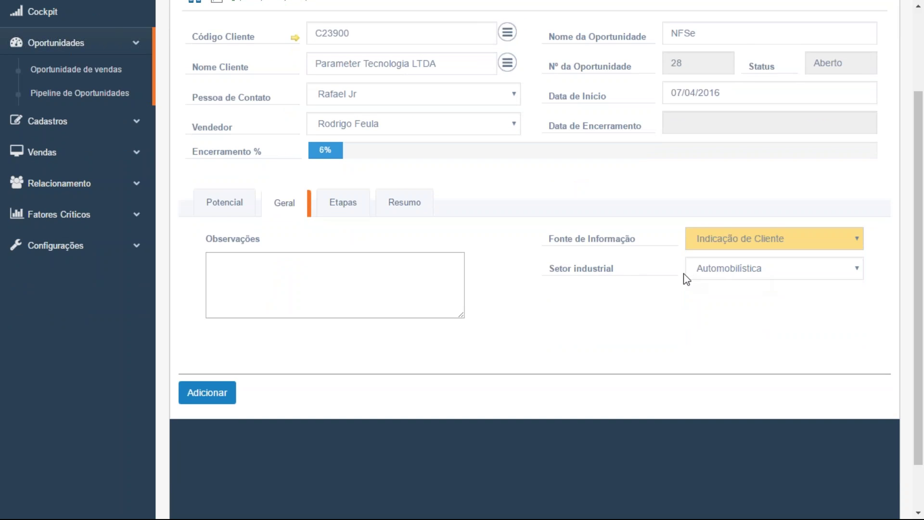
left_click(742, 275)
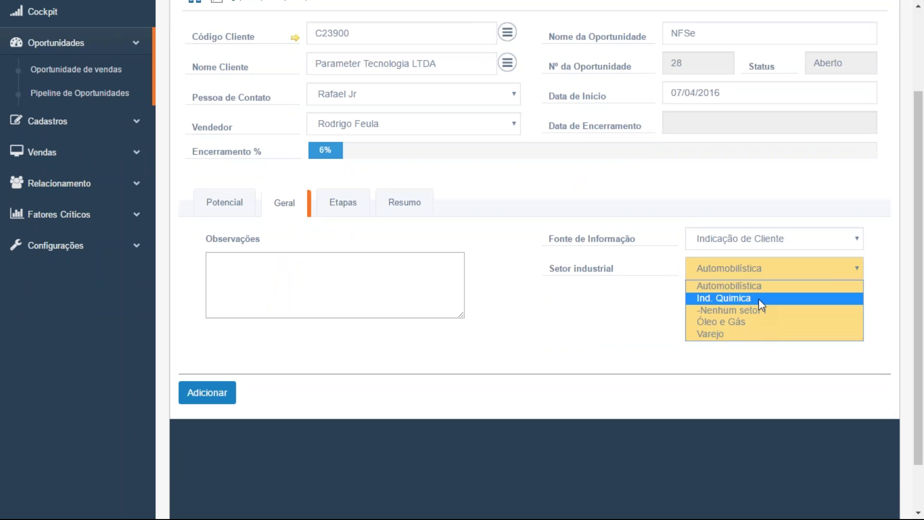
left_click(558, 325)
Review the opportunity's sales stages, still Lead at 6%, on the Etapas tab
left_click(353, 217)
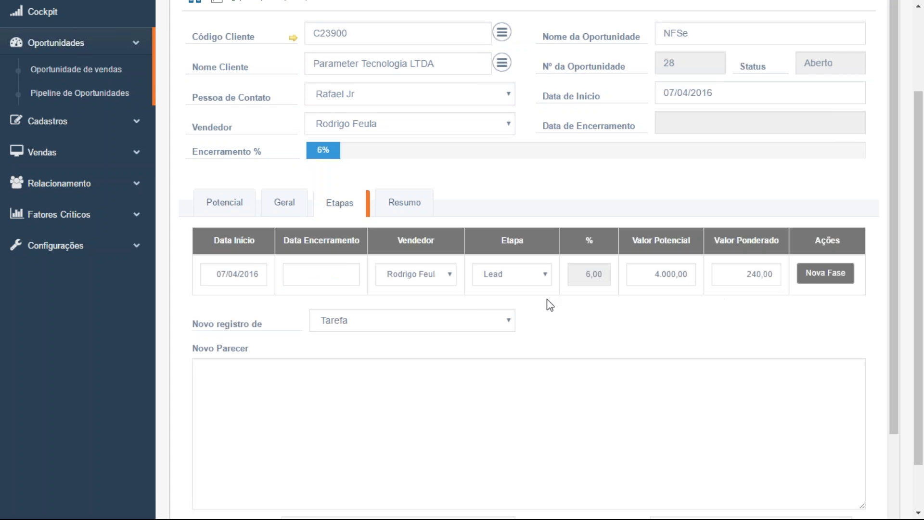
scroll(611, 338, "down", 3)
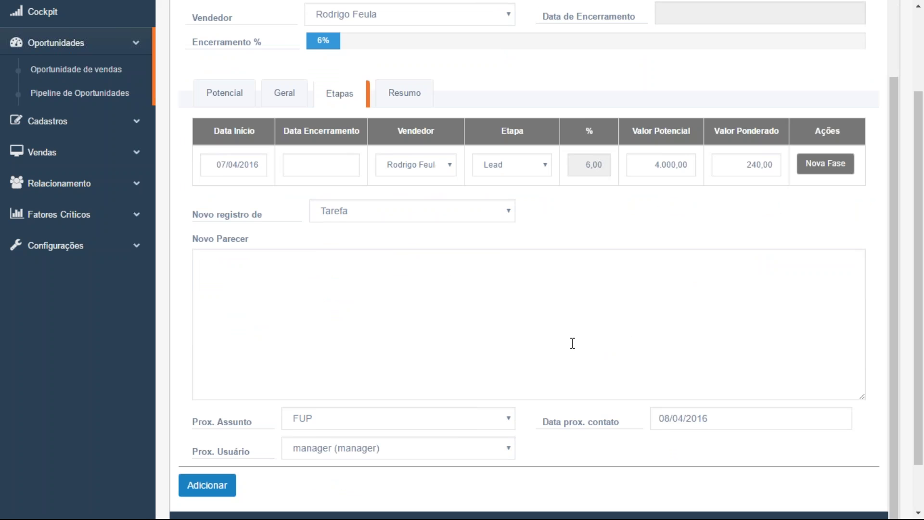
scroll(572, 343, "down", 2)
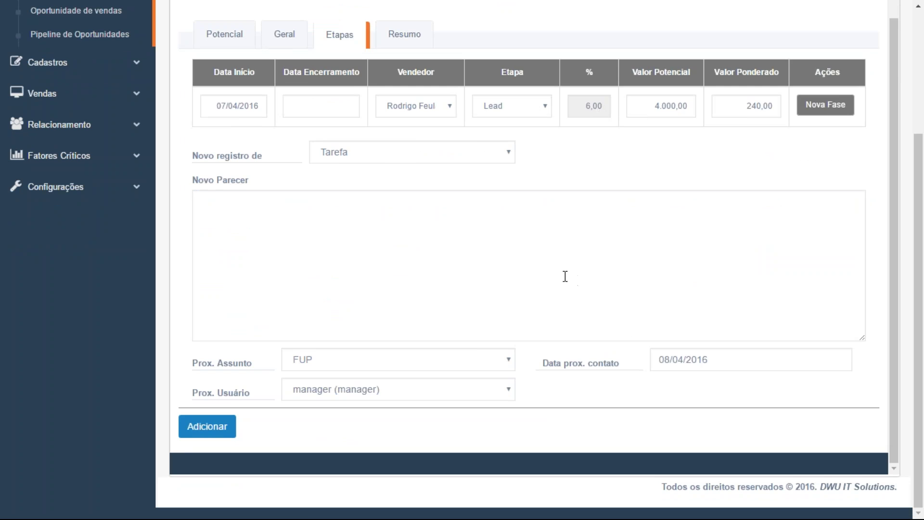
scroll(544, 275, "up", 4)
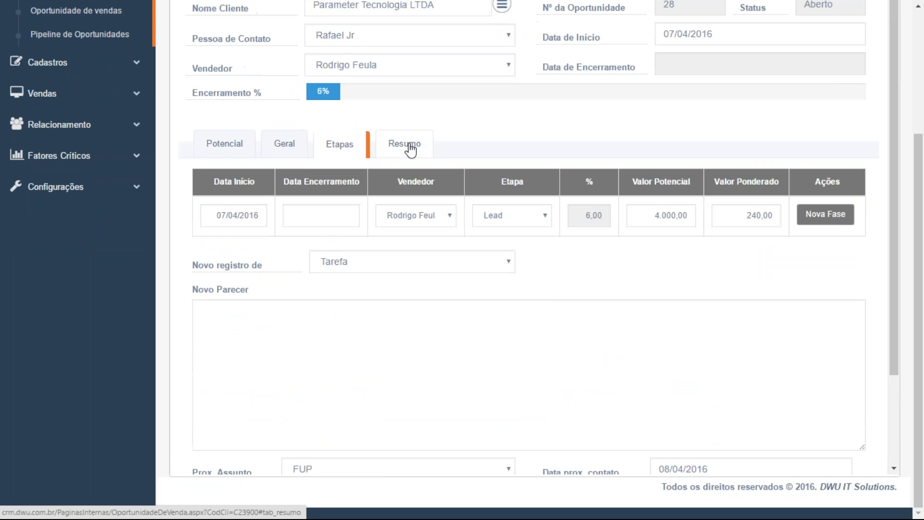
left_click(410, 147)
Keep the status Aberto and add opportunity 28, leaving blank opportunity 29 open
left_click(402, 183)
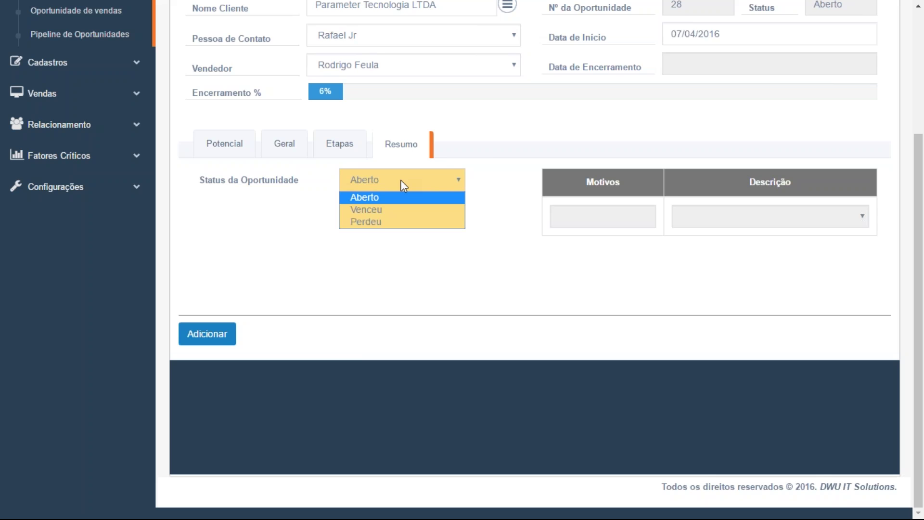
left_click(479, 140)
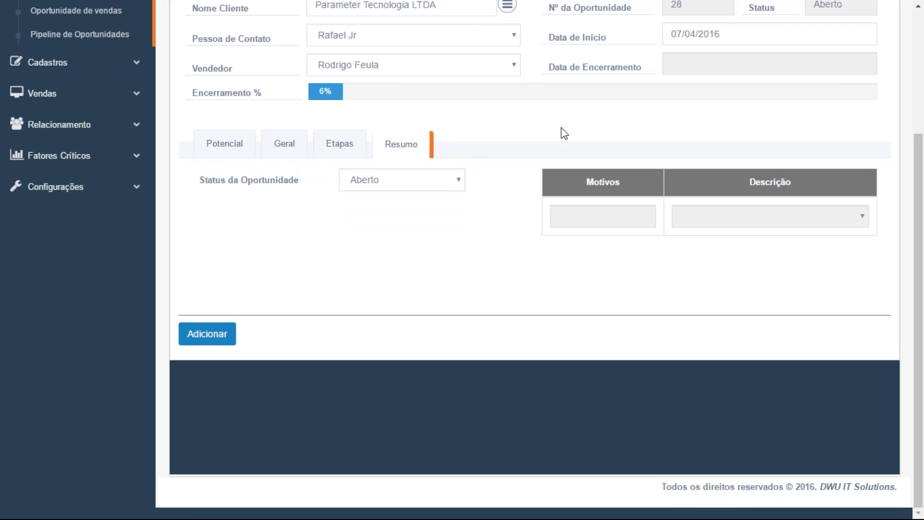
scroll(562, 132, "up", 3)
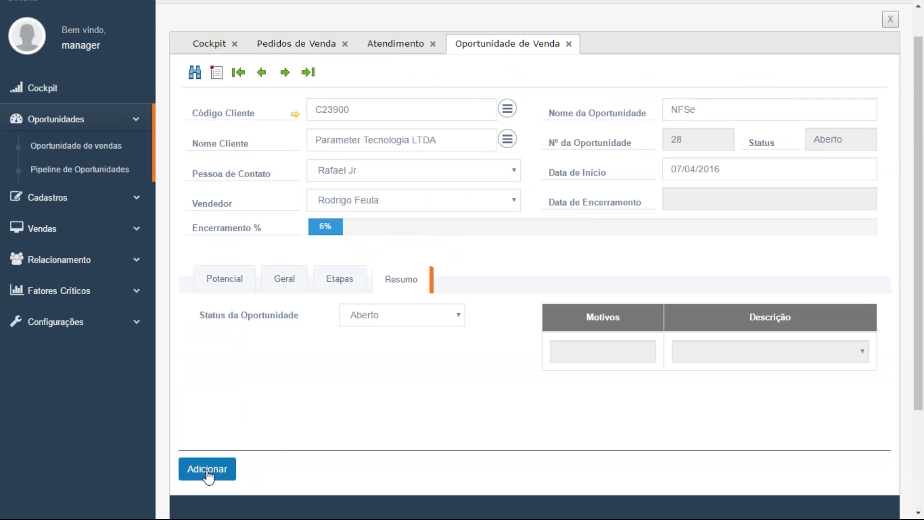
left_click(207, 474)
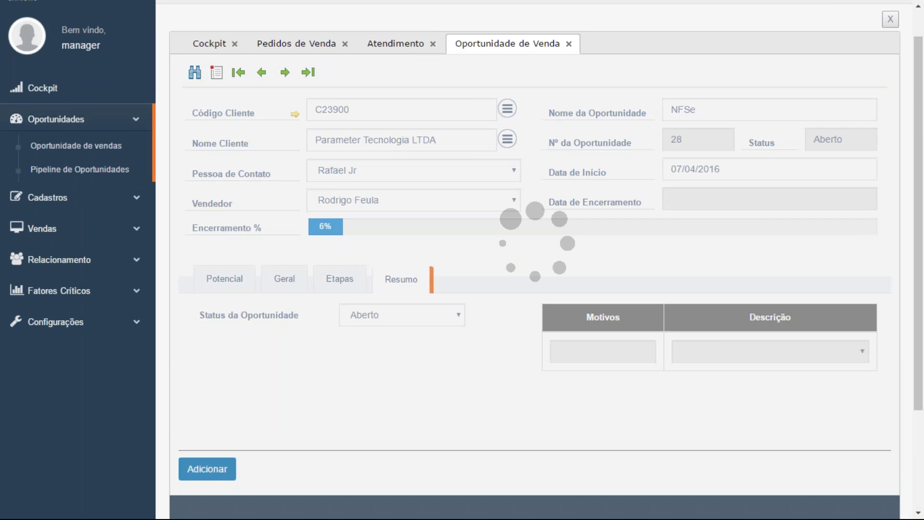
scroll(206, 467, "up", 1)
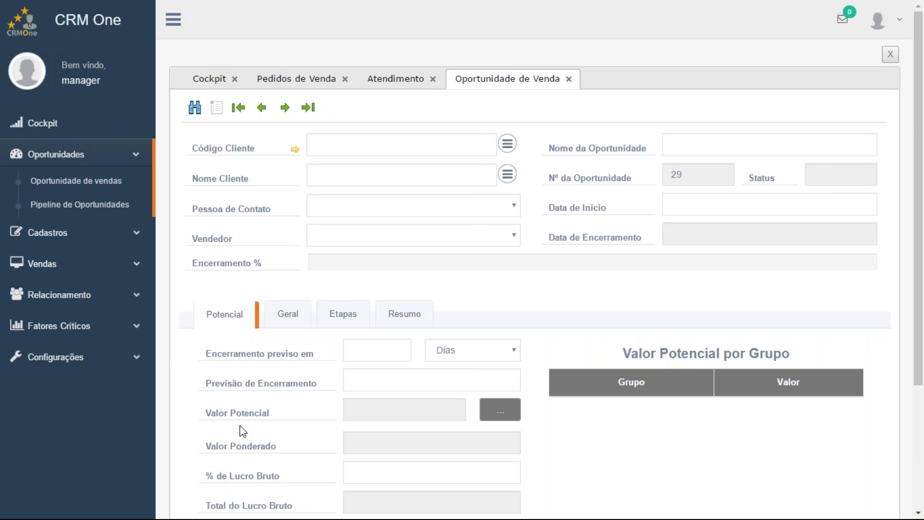
left_click(67, 205)
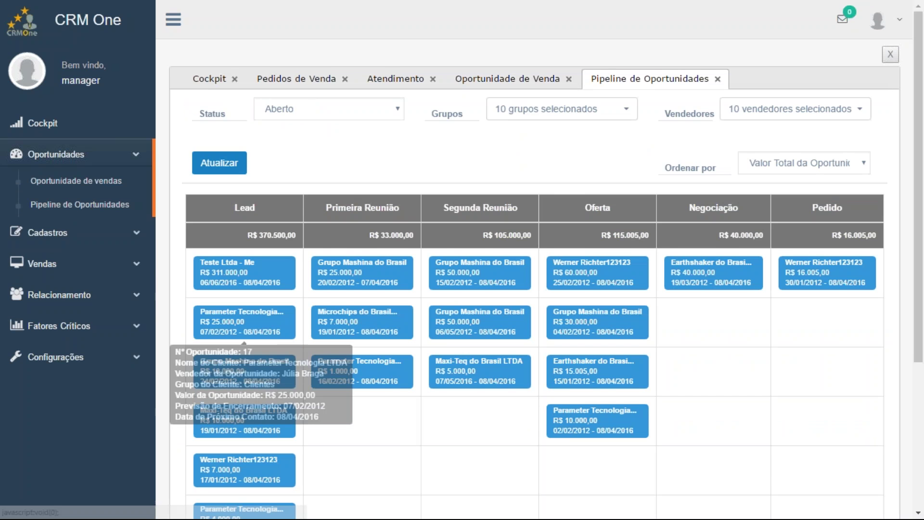
scroll(408, 432, "down", 1)
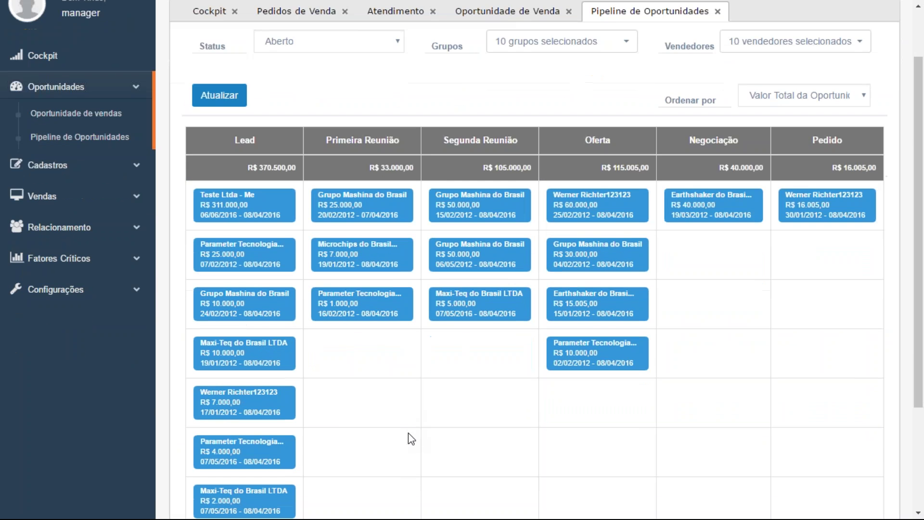
scroll(408, 433, "up", 1)
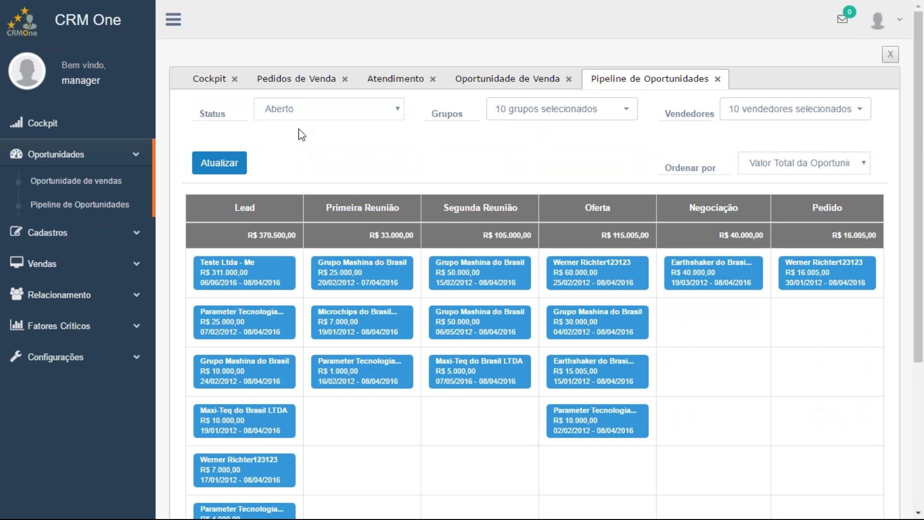
left_click(385, 116)
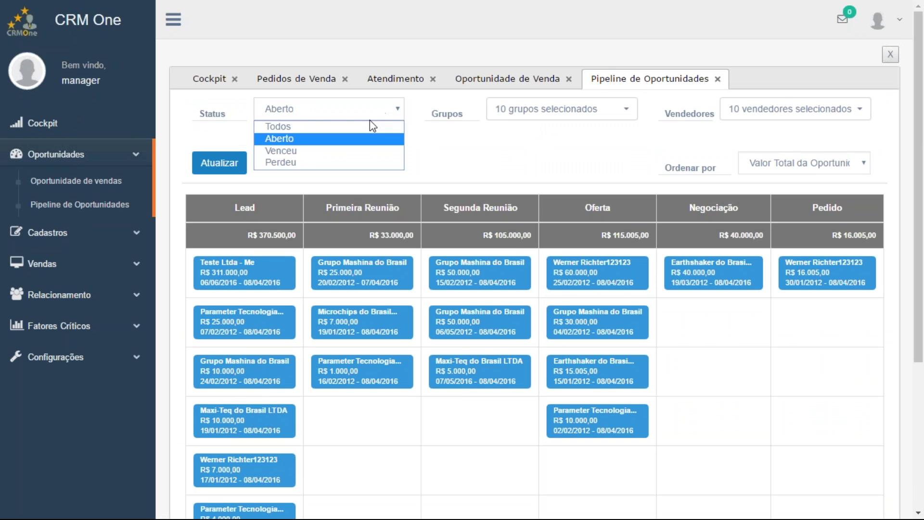
left_click(367, 128)
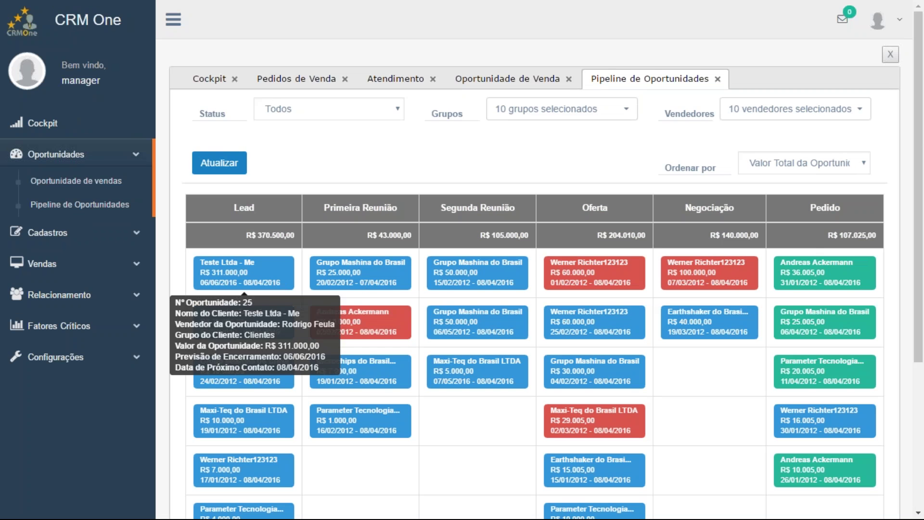
mouse_move(369, 279)
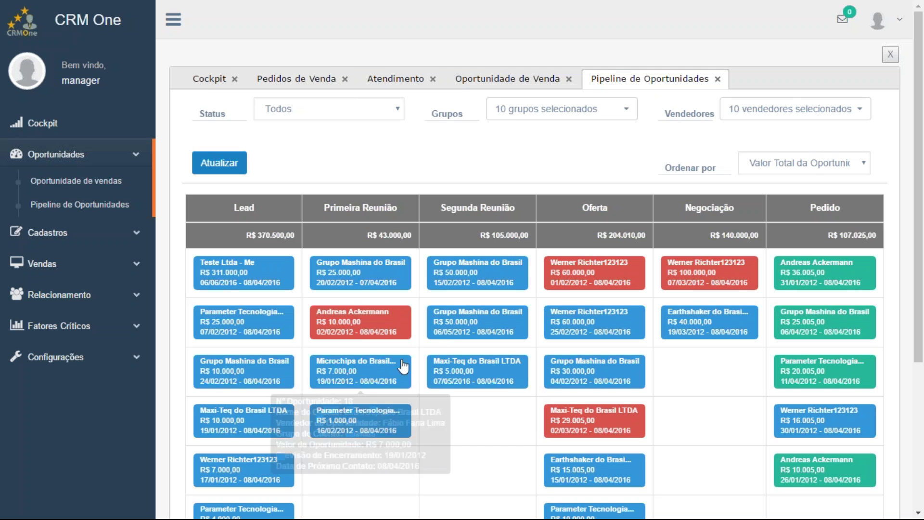
mouse_move(376, 336)
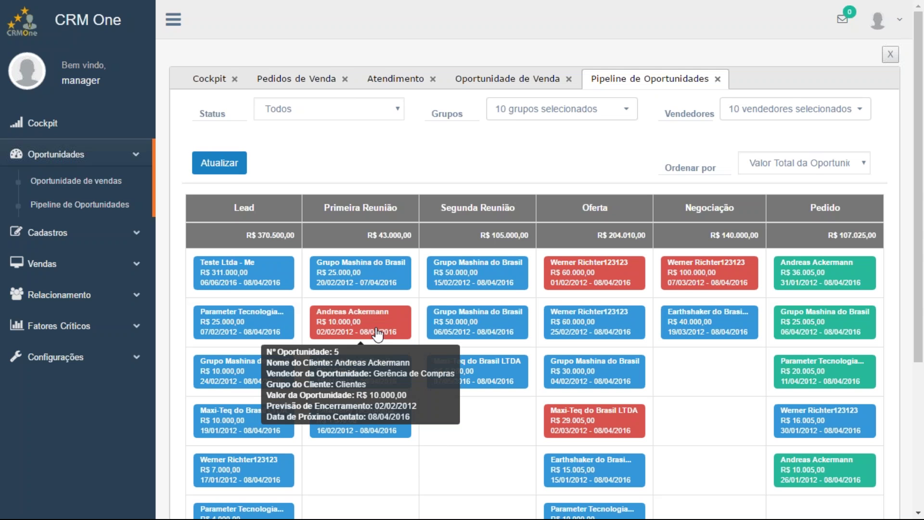
scroll(378, 333, "down", 2)
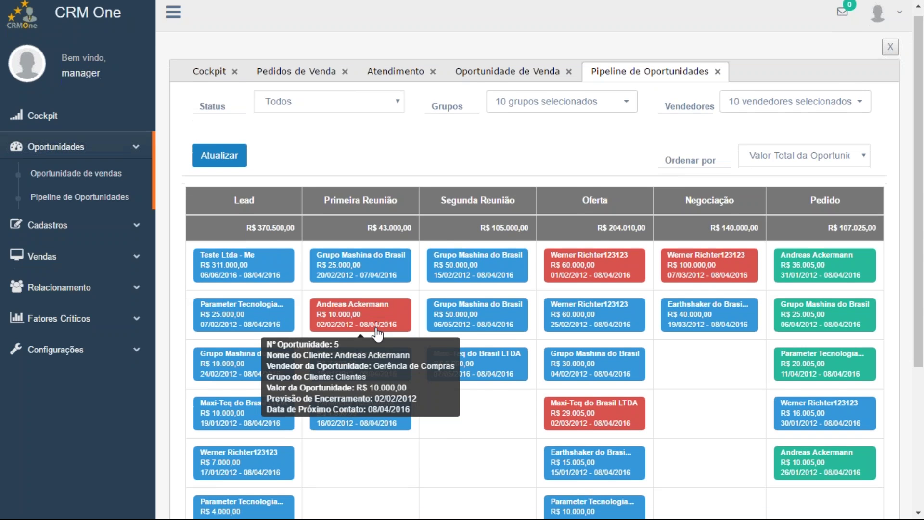
mouse_move(846, 312)
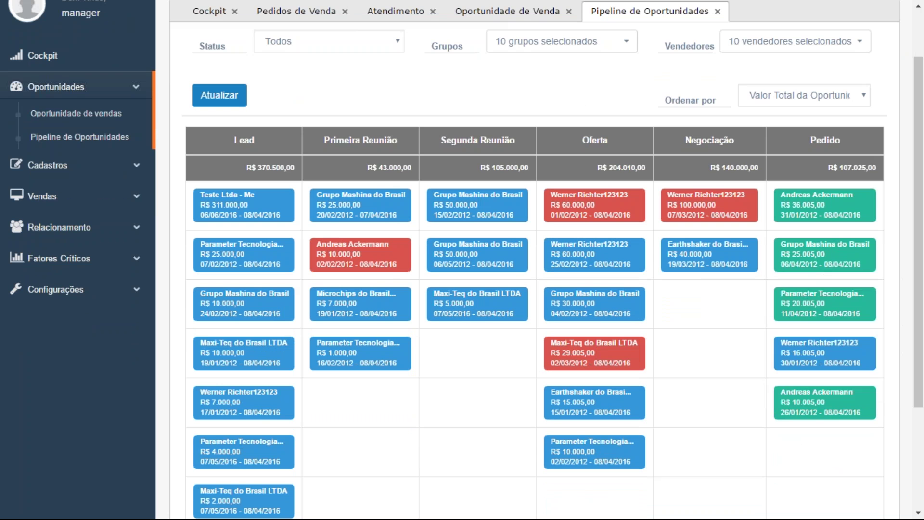
mouse_move(833, 275)
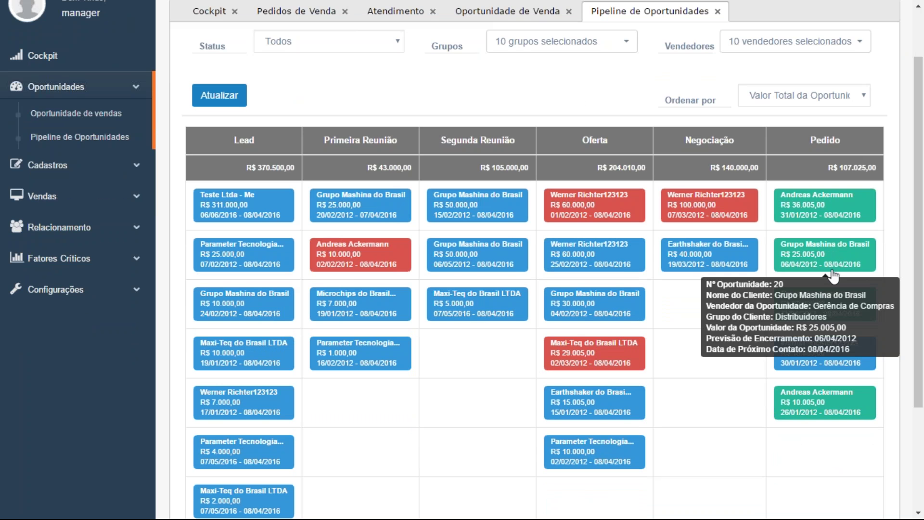
mouse_move(250, 317)
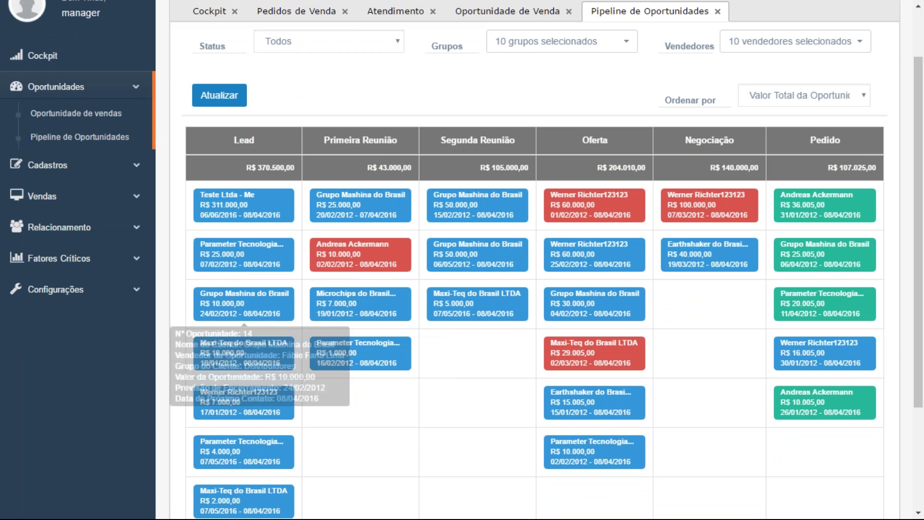
mouse_move(360, 216)
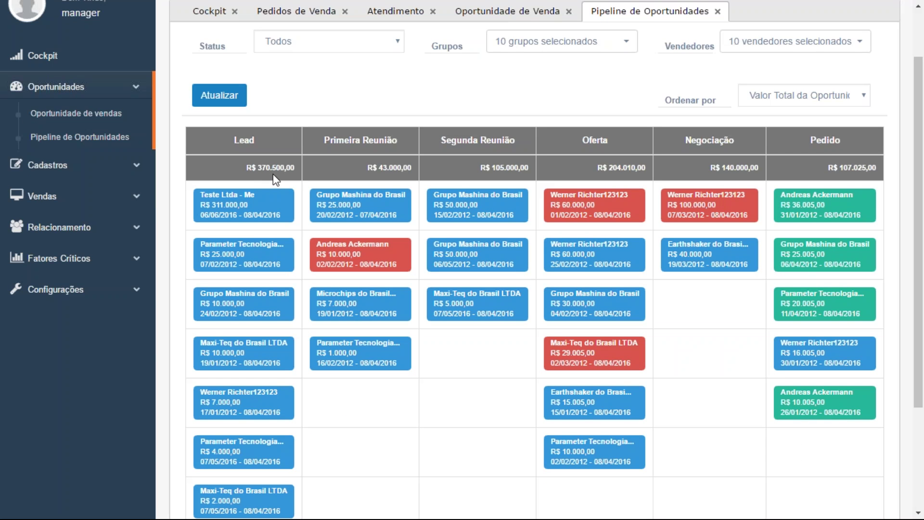
mouse_move(273, 216)
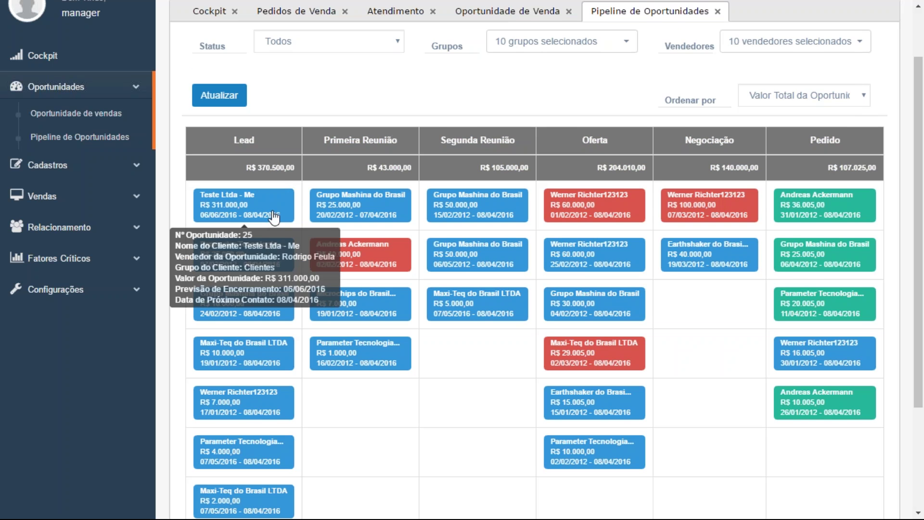
scroll(274, 218, "down", 1)
scroll(246, 289, "down", 1)
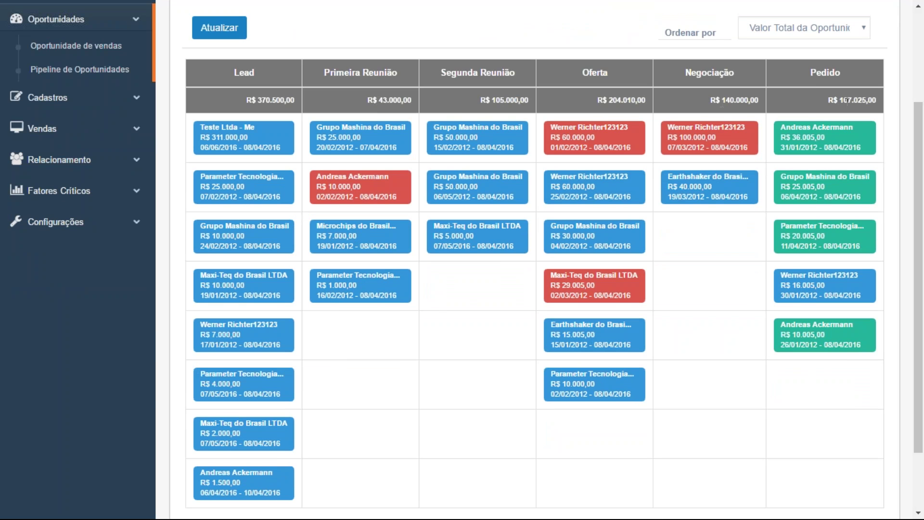
Filter the pipeline by status Aberto, showing R$ 370.500,00 in Lead
mouse_move(846, 240)
scroll(415, 55, "up", 3)
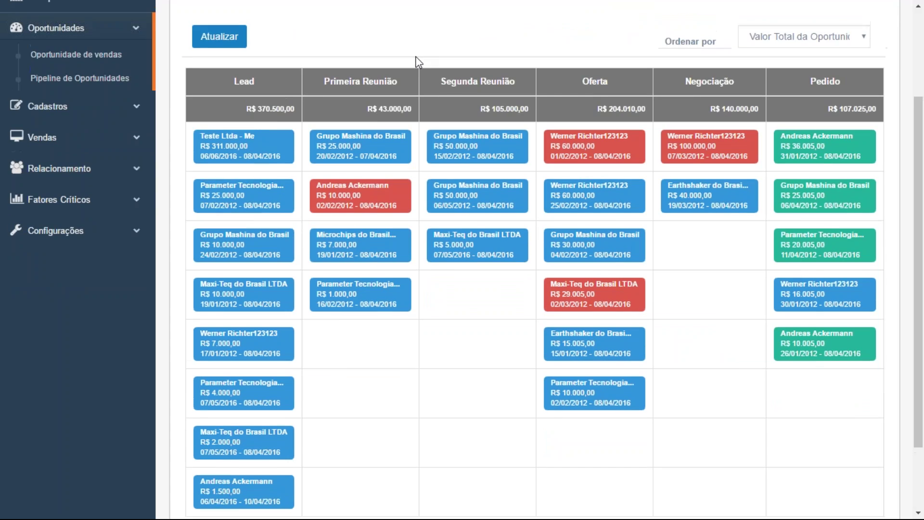
left_click(356, 110)
left_click(357, 140)
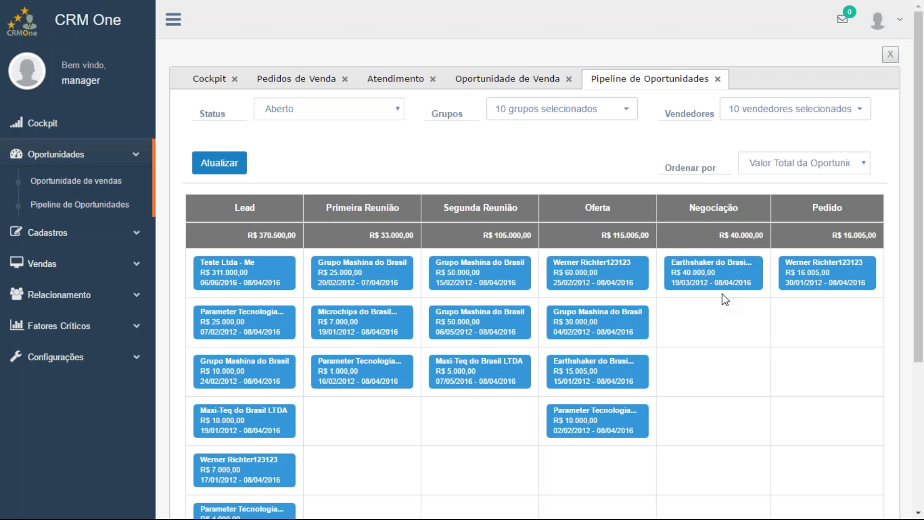
mouse_move(723, 288)
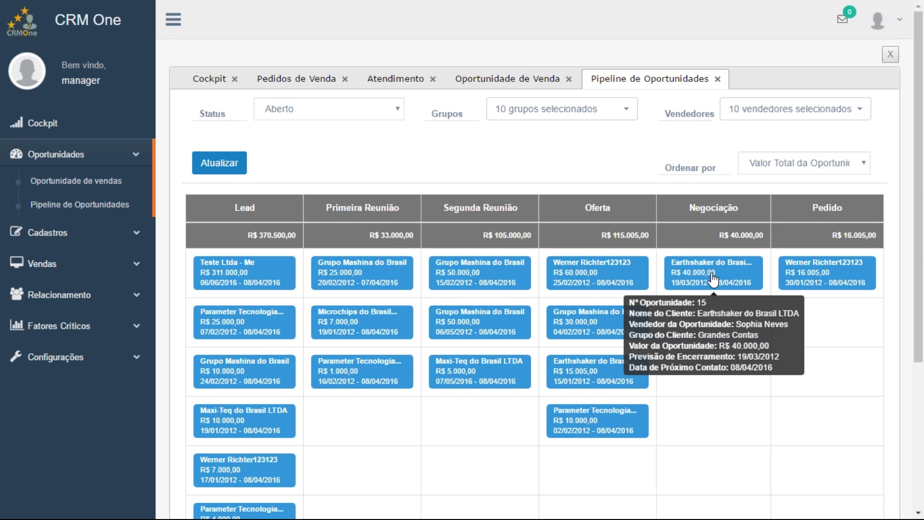
Open Earthshaker's opportunity 15 and write 'Cliente solicitou desconto, verificar com a gerência' in Novo Parecer
left_click(713, 279)
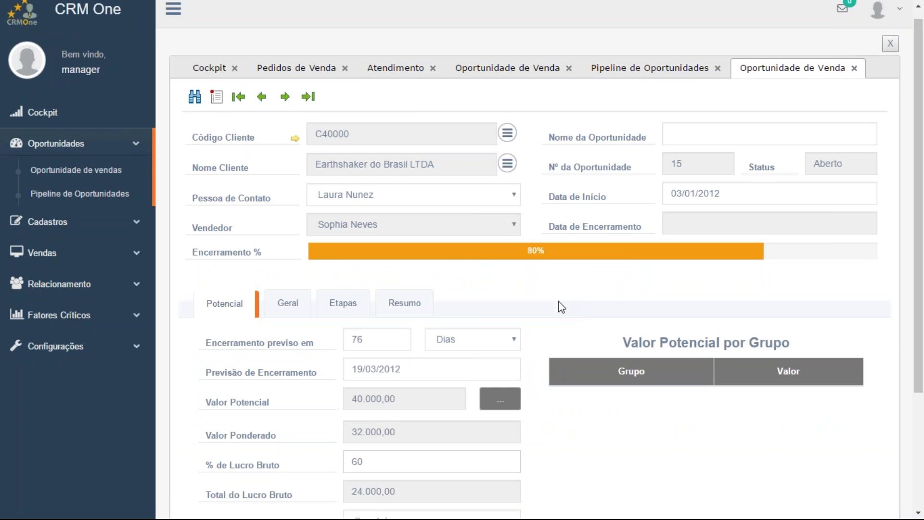
scroll(558, 307, "down", 3)
left_click(342, 188)
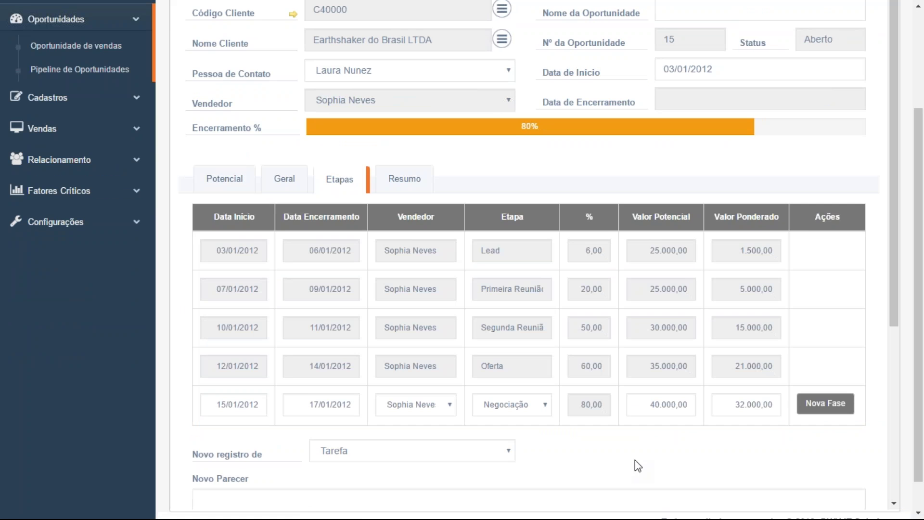
scroll(596, 384, "down", 4)
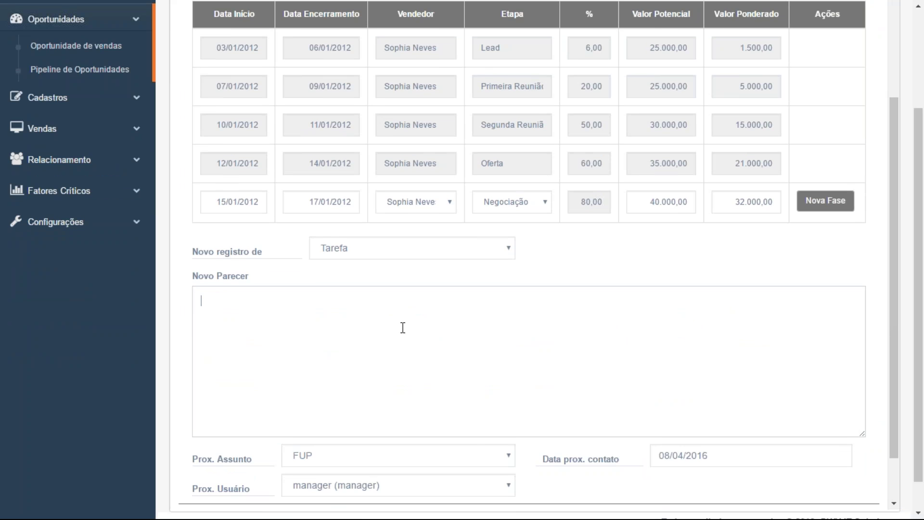
type("Cliente solicitou desconto,")
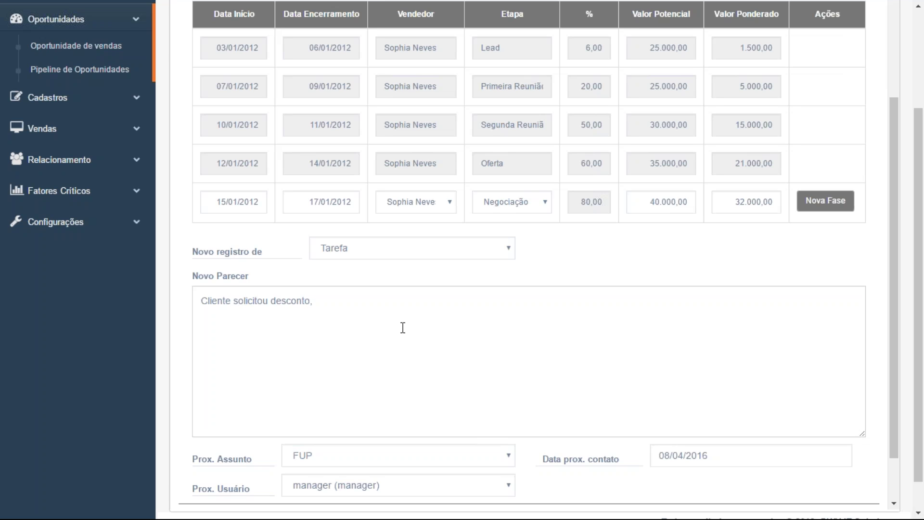
type(" verificar com a gerência")
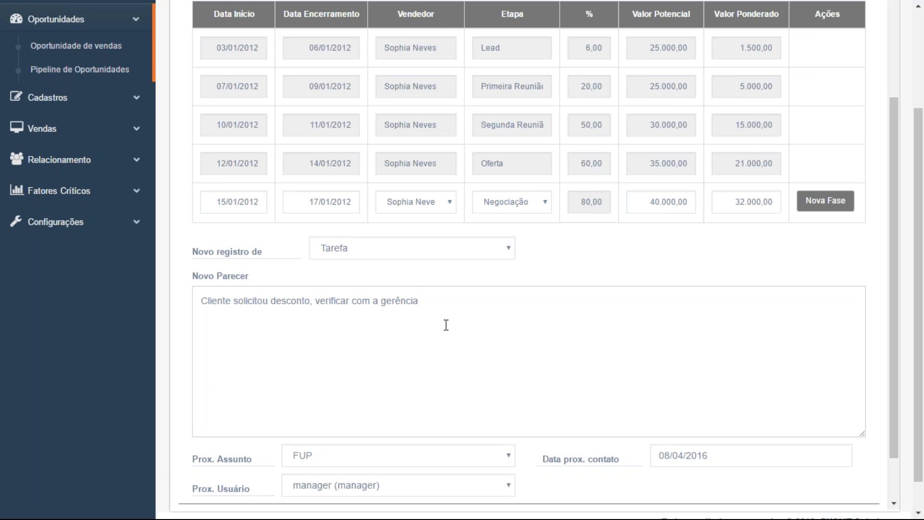
Set the next contact date to 07/04/2016, keep the manager as follow-up user, and save
scroll(448, 322, "down", 2)
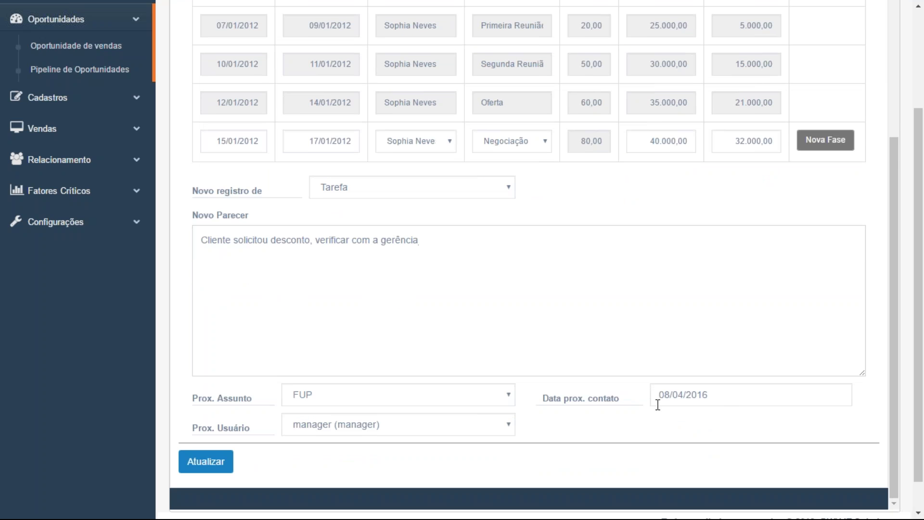
left_click(716, 399)
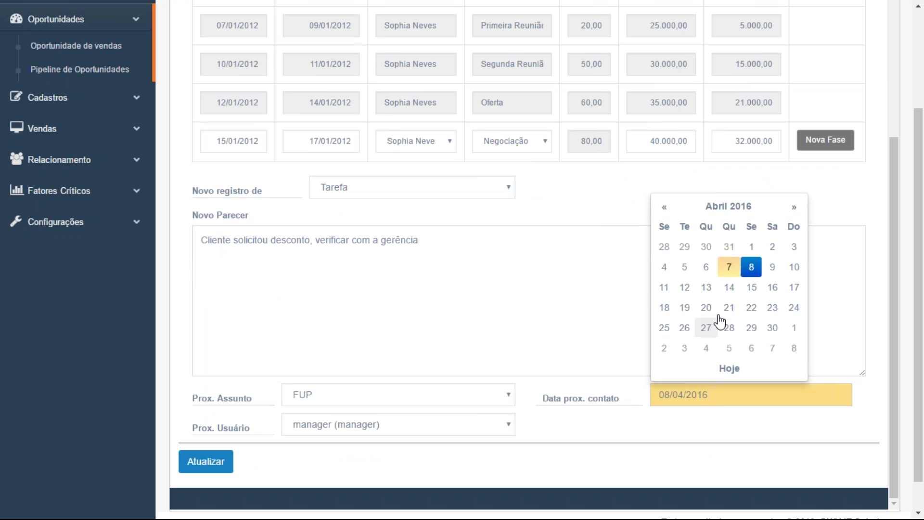
left_click(727, 265)
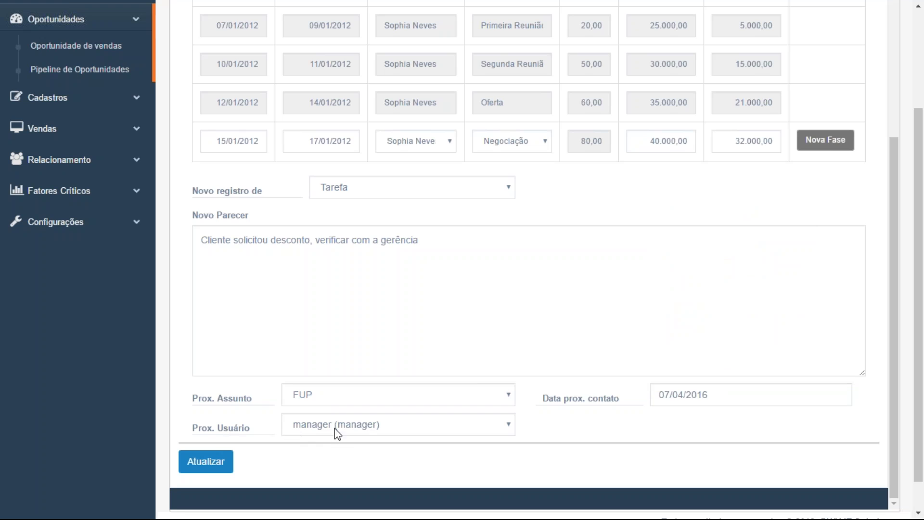
left_click(362, 432)
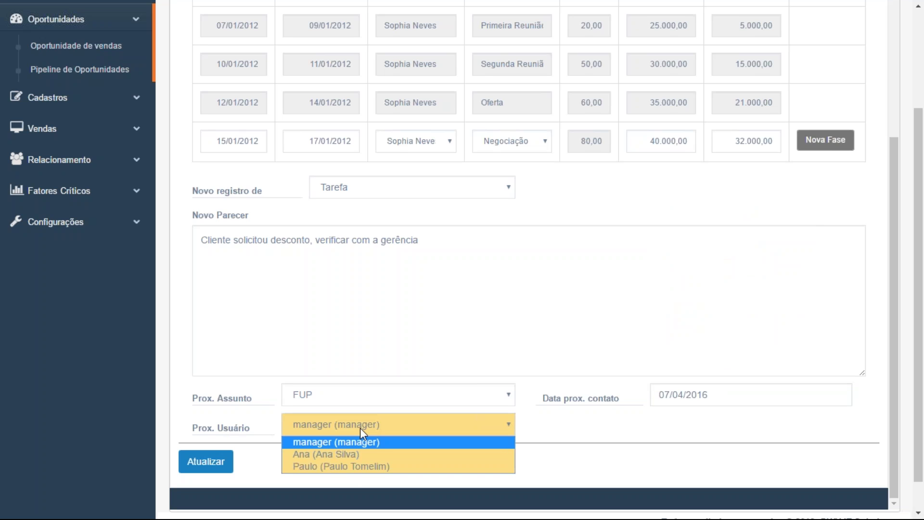
left_click(412, 326)
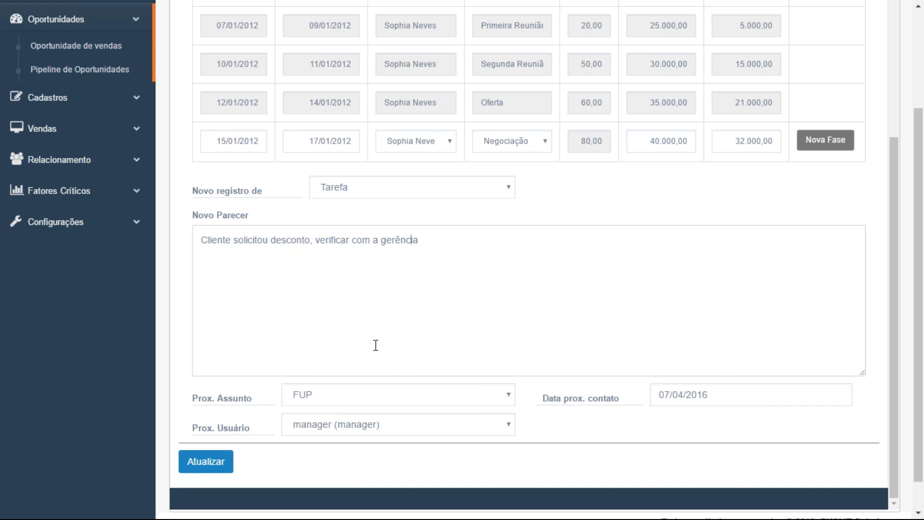
left_click(205, 463)
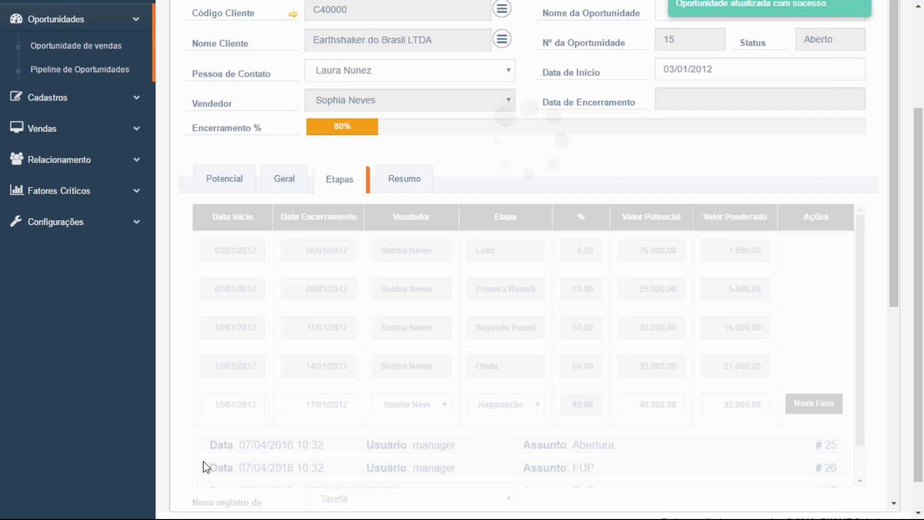
Expand history entry #26 to read its saved note
scroll(584, 186, "down", 1)
left_click_drag(860, 366, 861, 401)
left_click(251, 391)
left_click(254, 366)
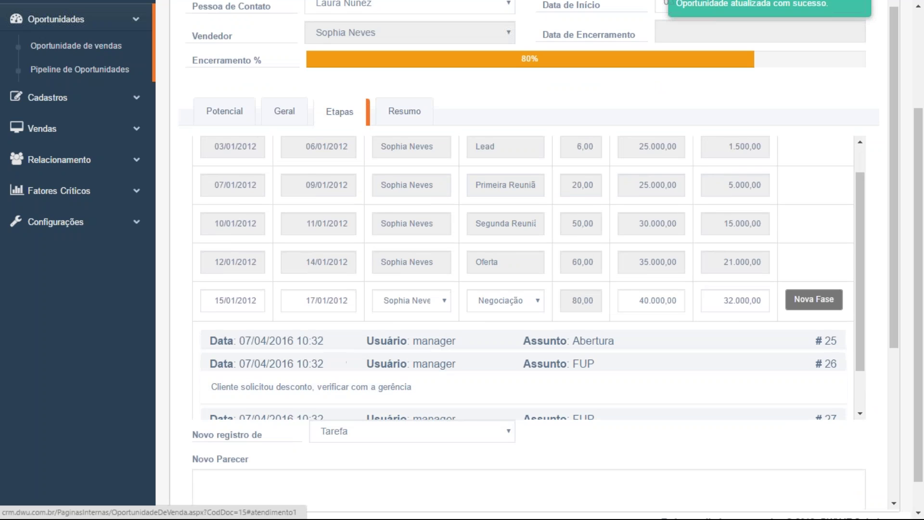
scroll(398, 351, "down", 6)
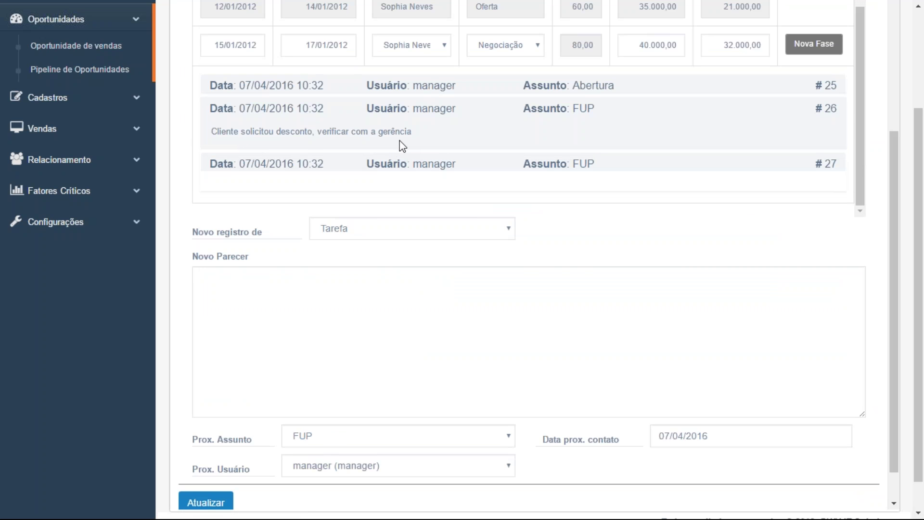
Save the note 'Gerente concedeu 10% de desconto na negociação' and check it in entry #28
left_click(342, 303)
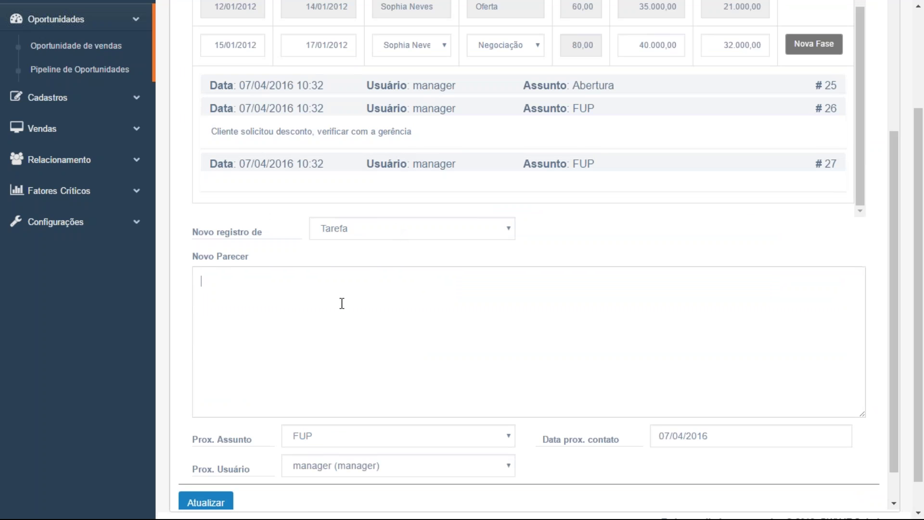
type("Gerente concedeu 10% de desconto na negocia")
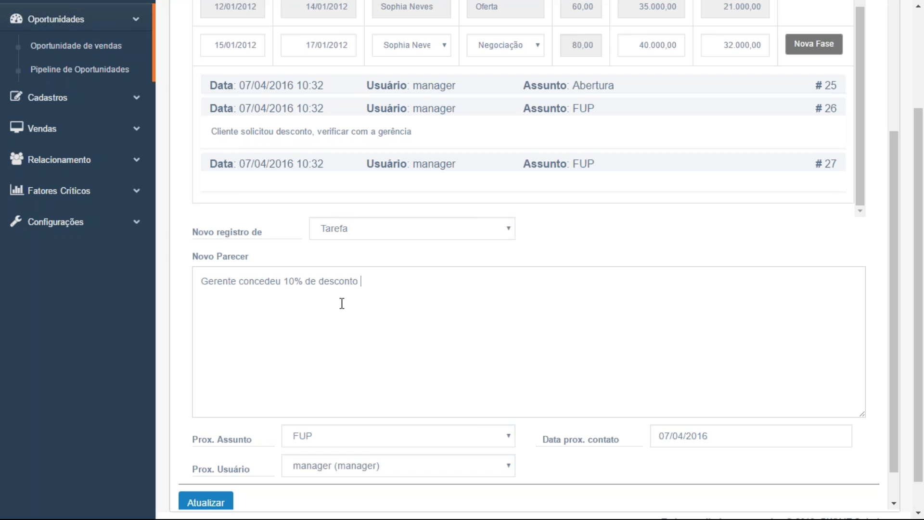
type("ção")
scroll(415, 293, "down", 1)
left_click(206, 462)
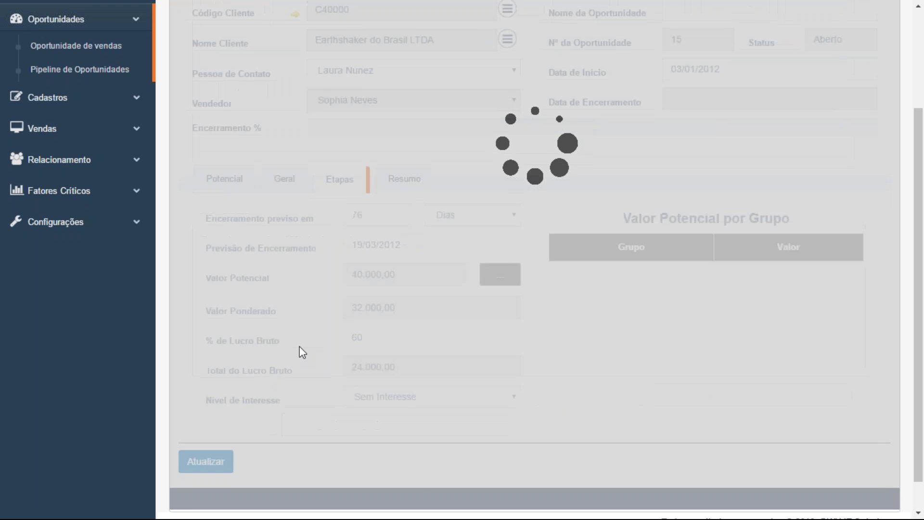
scroll(526, 374, "down", 2)
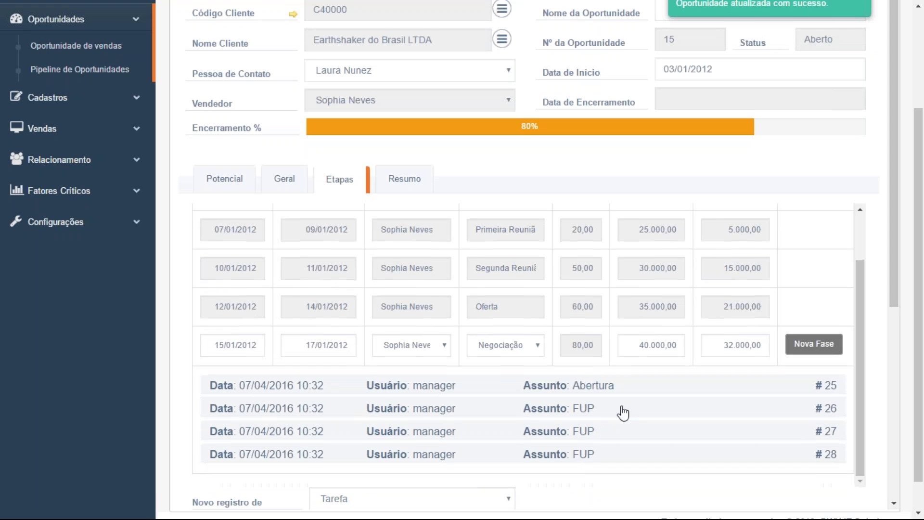
scroll(619, 412, "down", 2)
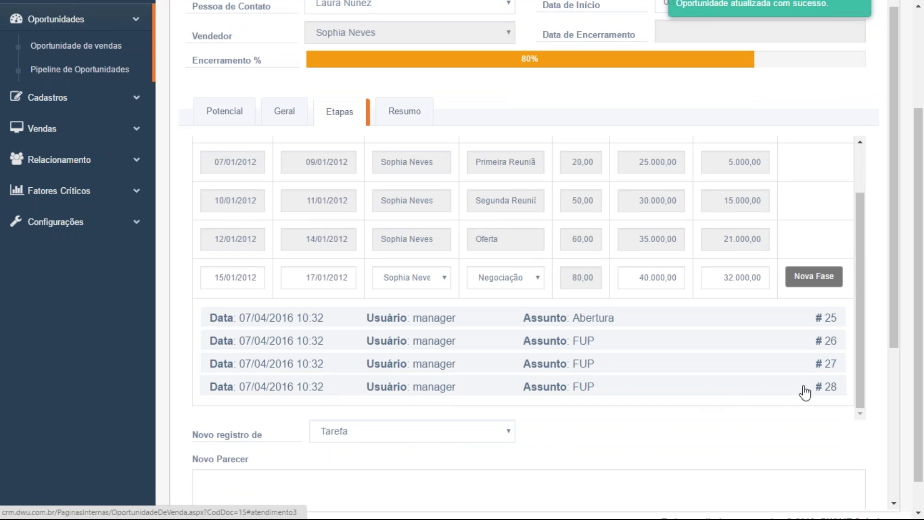
left_click(710, 392)
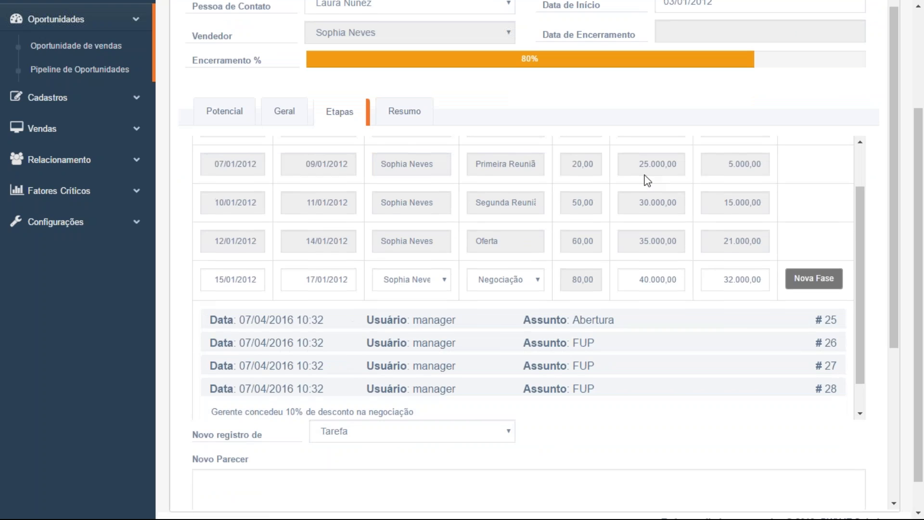
Set the new phase's stage to Pedido, bringing the opportunity to 95%
scroll(646, 182, "up", 3)
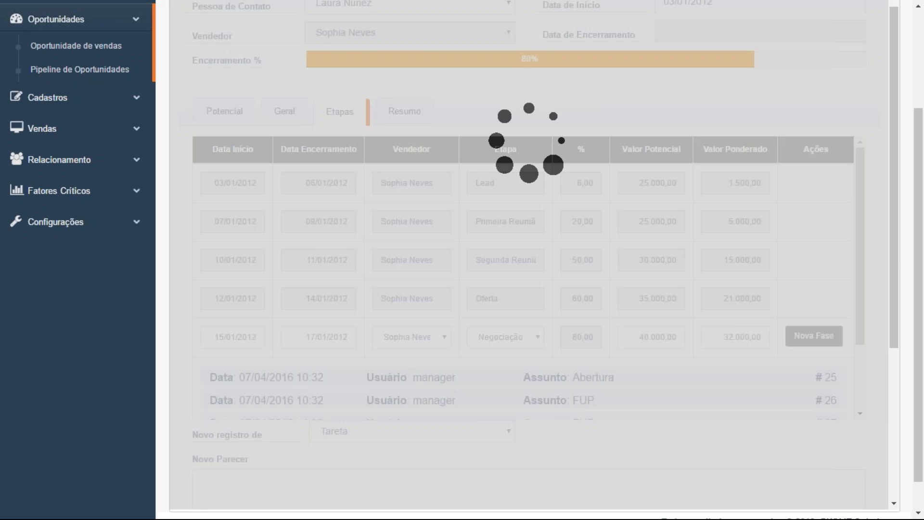
scroll(801, 310, "down", 4)
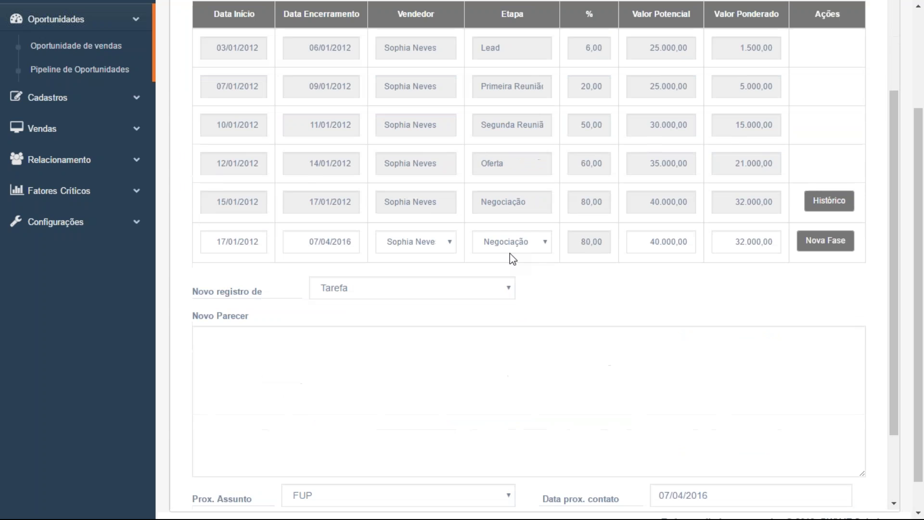
left_click(517, 243)
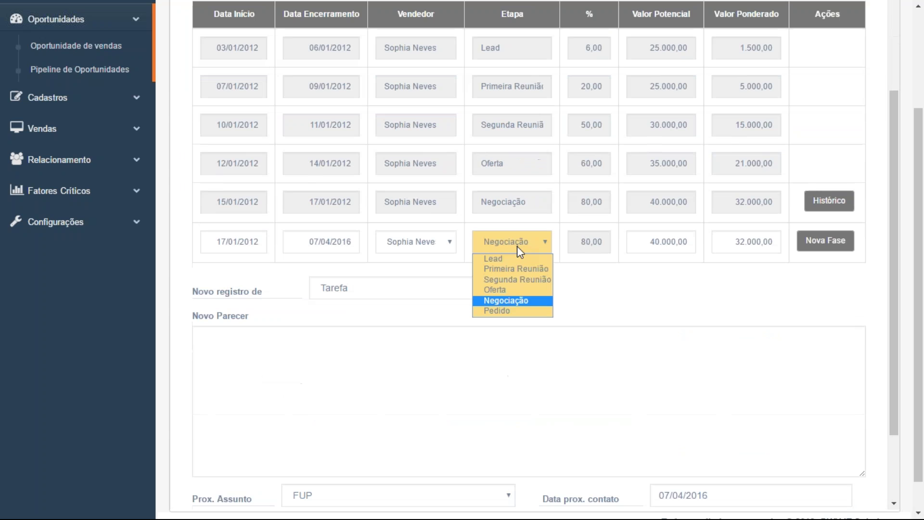
left_click(506, 311)
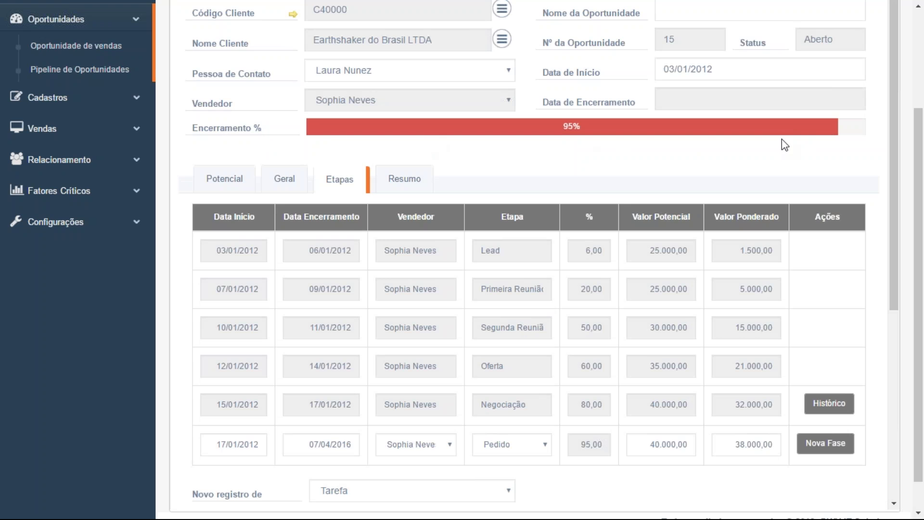
scroll(788, 153, "down", 2)
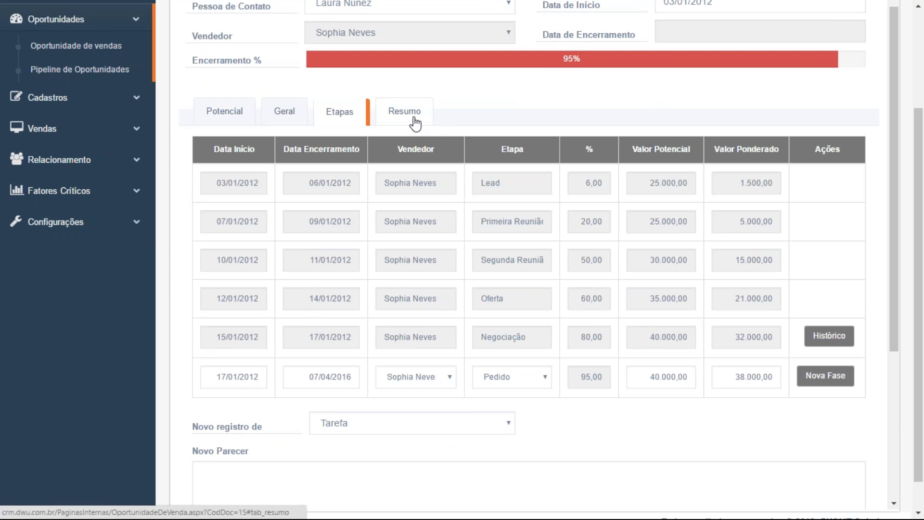
Set opportunity 15's status to Venceu, update it, and return to the pipeline board
left_click(414, 118)
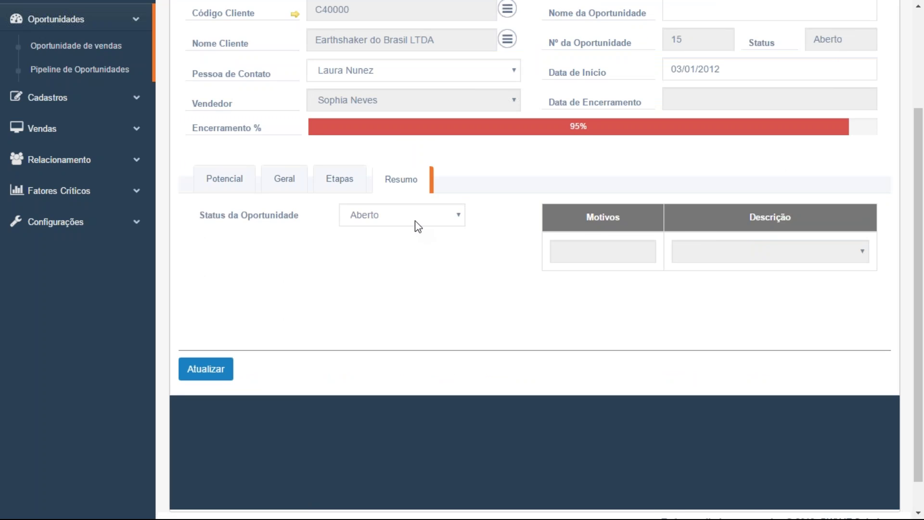
scroll(415, 220, "down", 1)
left_click(386, 183)
left_click(382, 209)
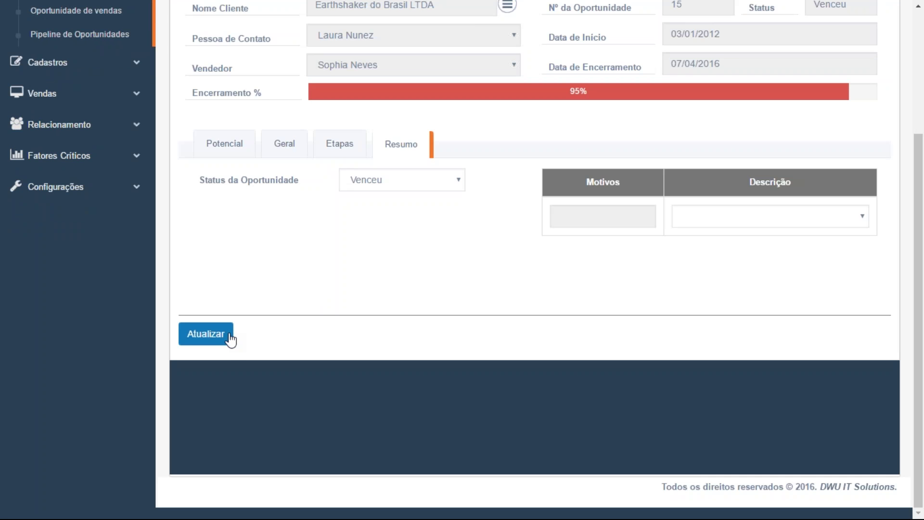
left_click(223, 344)
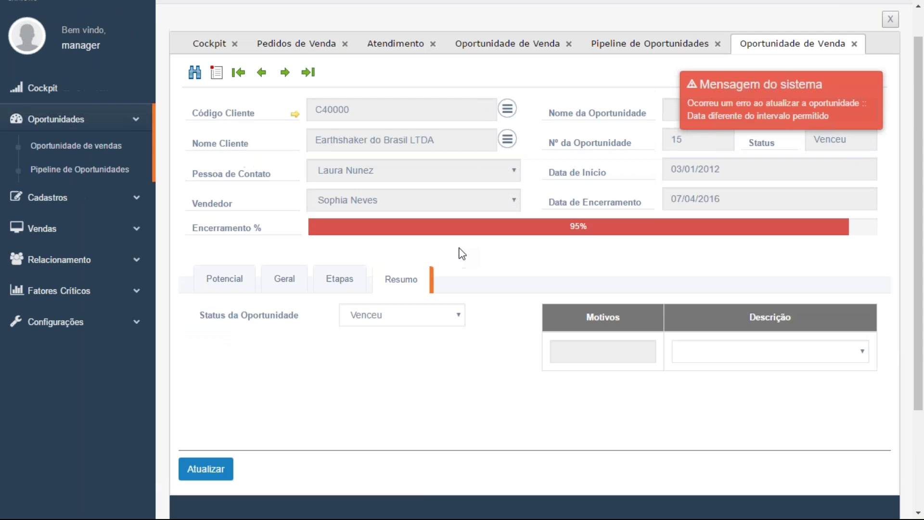
scroll(462, 254, "up", 1)
left_click(656, 80)
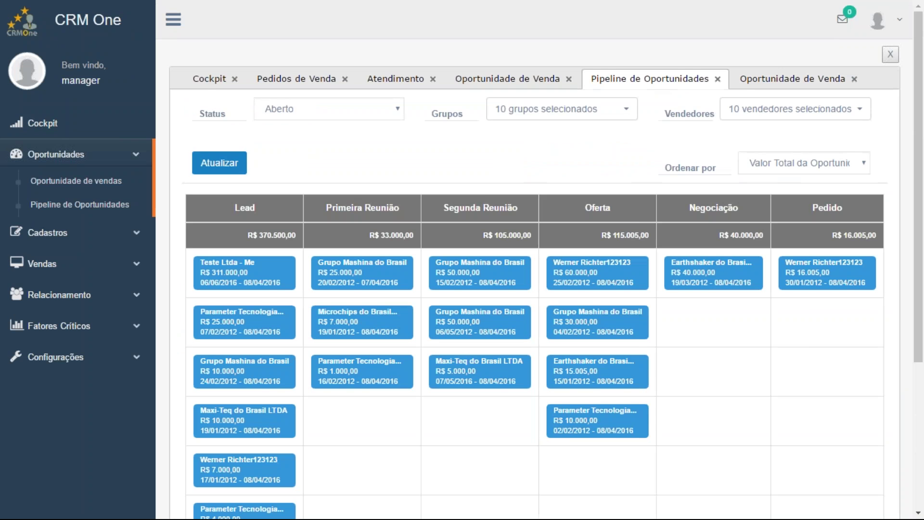
Filter the pipeline to one seller, showing a single R$ 16.005,00 Pedido deal, then close all tabs
left_click(625, 109)
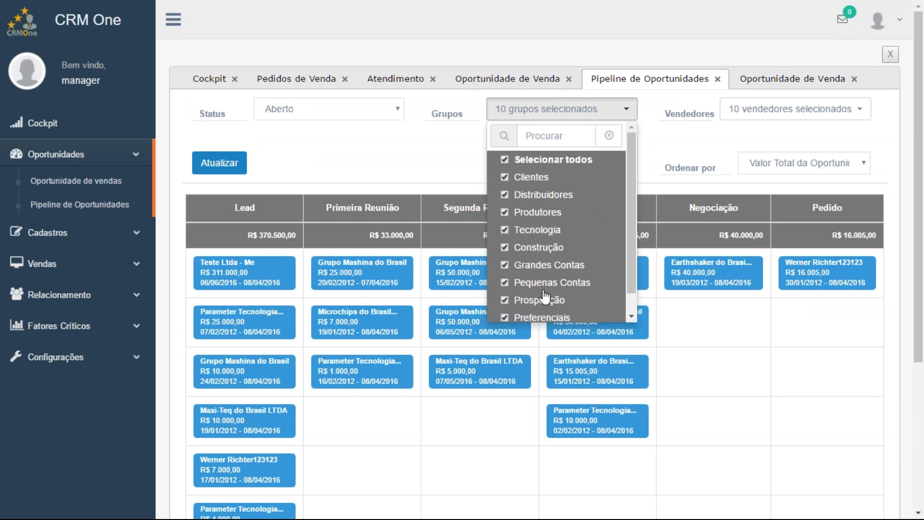
left_click(671, 145)
left_click(861, 112)
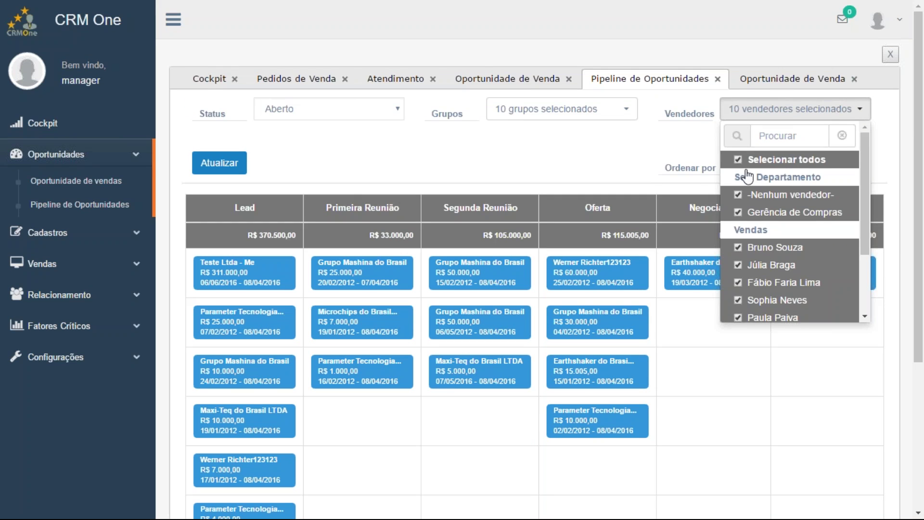
left_click(738, 160)
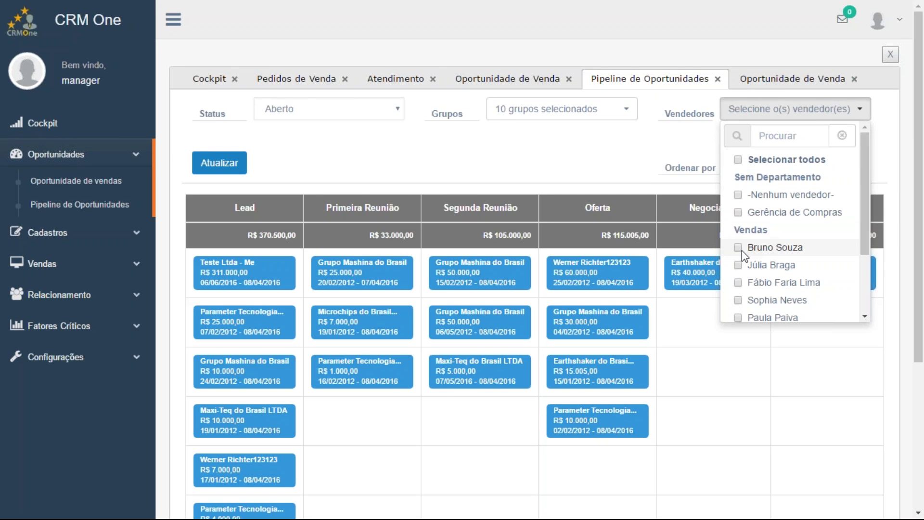
left_click(738, 248)
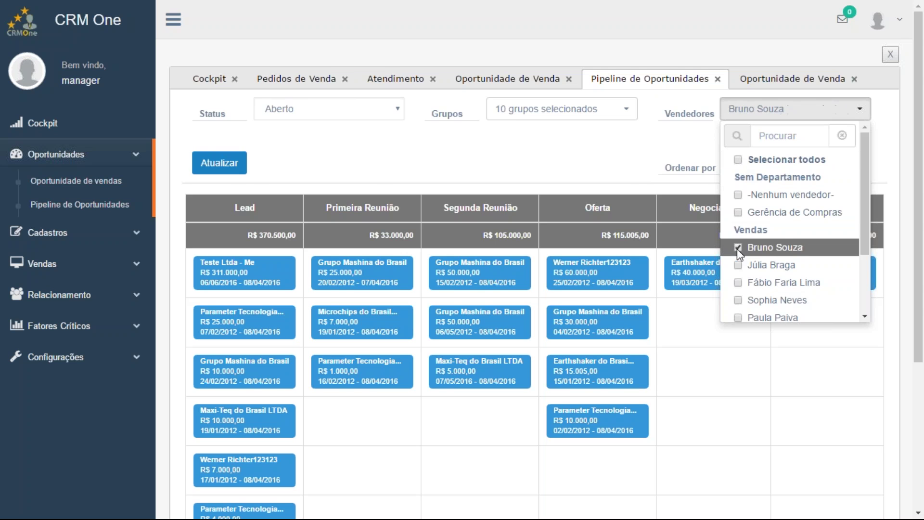
left_click(619, 169)
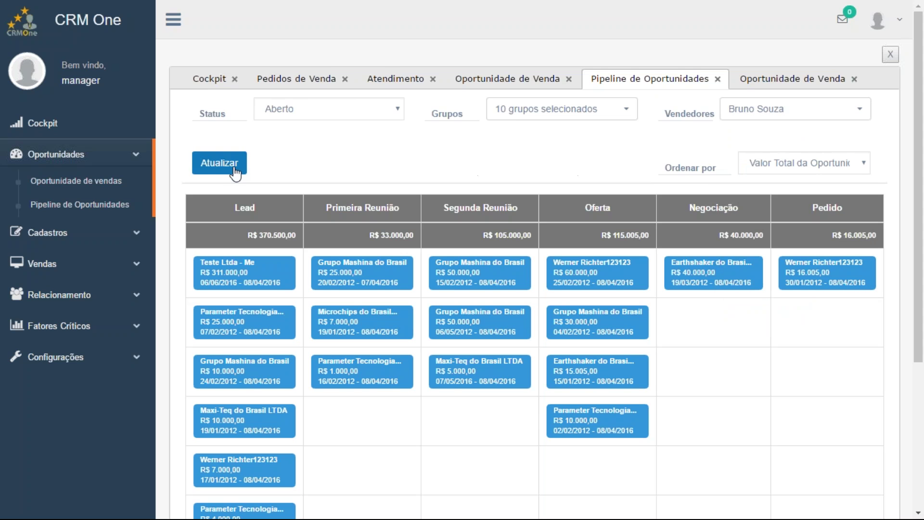
left_click(227, 166)
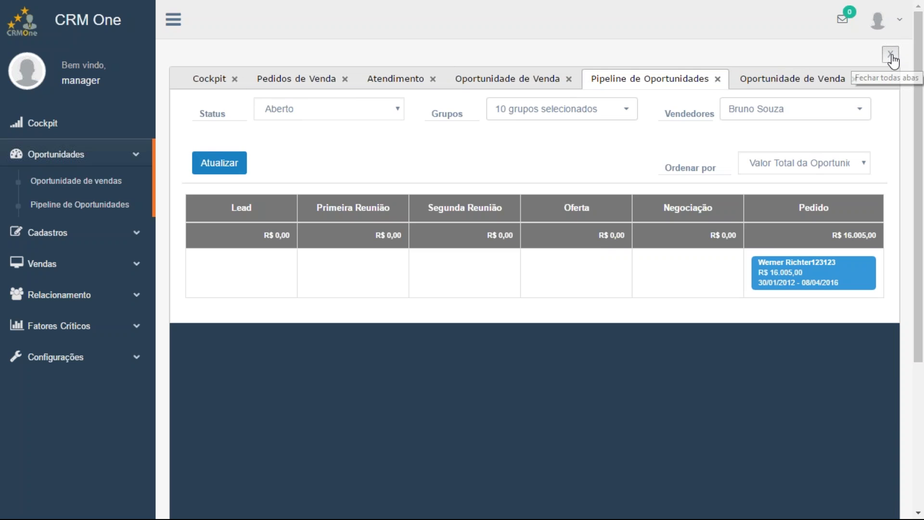
left_click(892, 57)
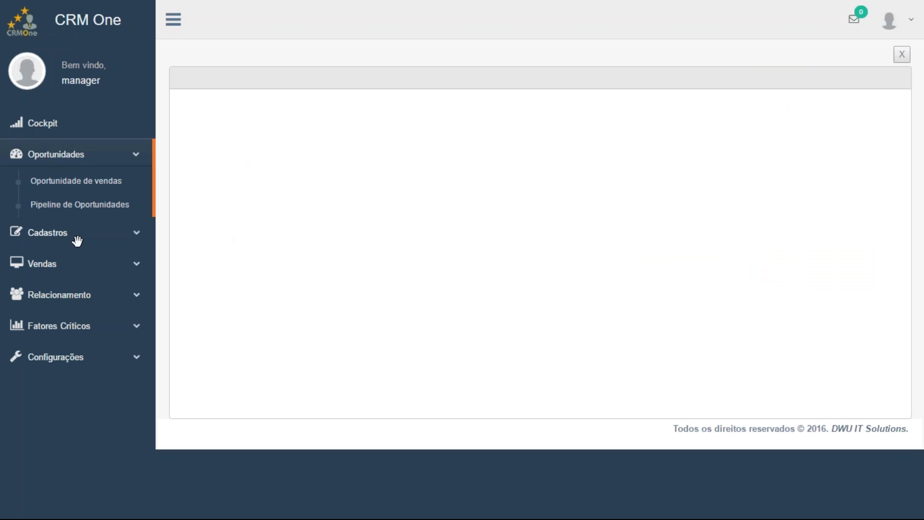
Open Cadastro de PN, Cotação de venda and Pedido de venda, ending on the partner search form
left_click(77, 238)
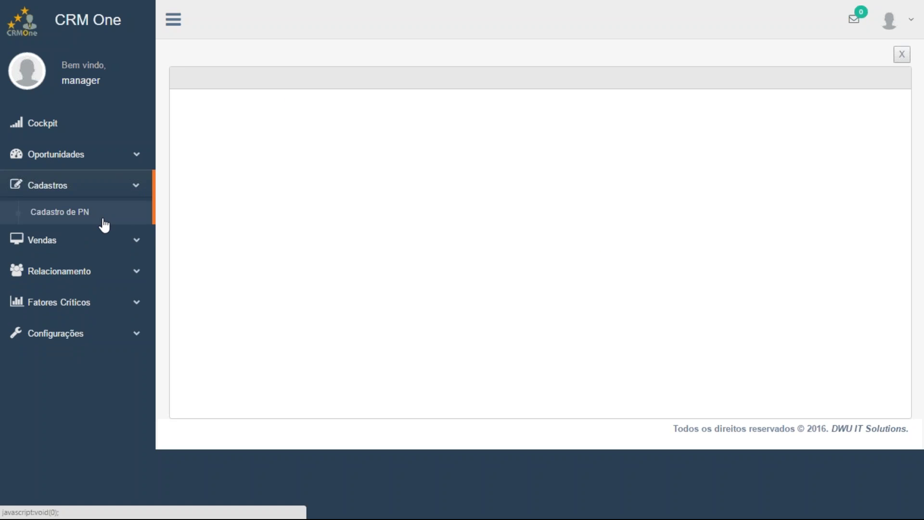
left_click(104, 219)
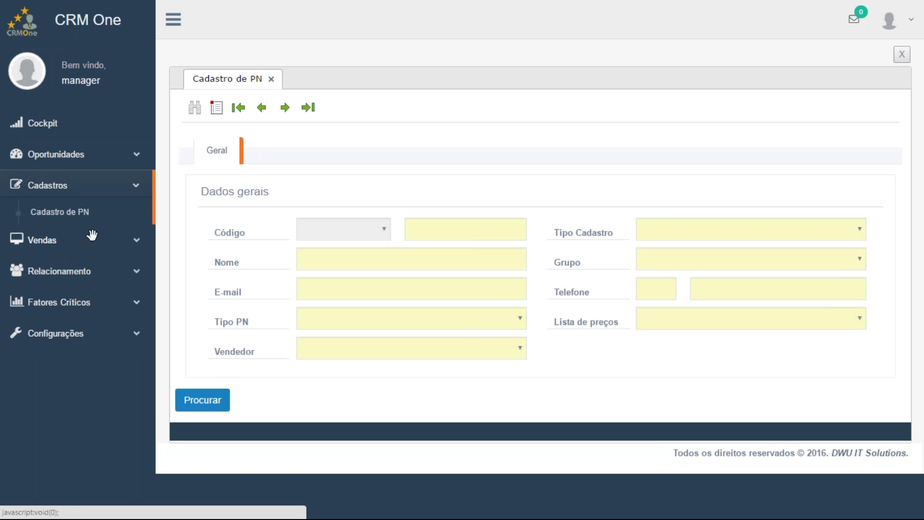
left_click(89, 242)
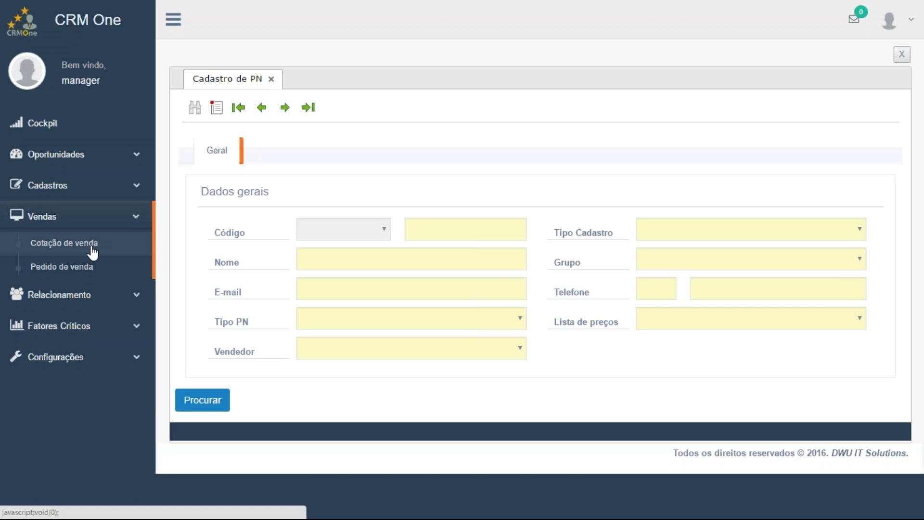
left_click(92, 248)
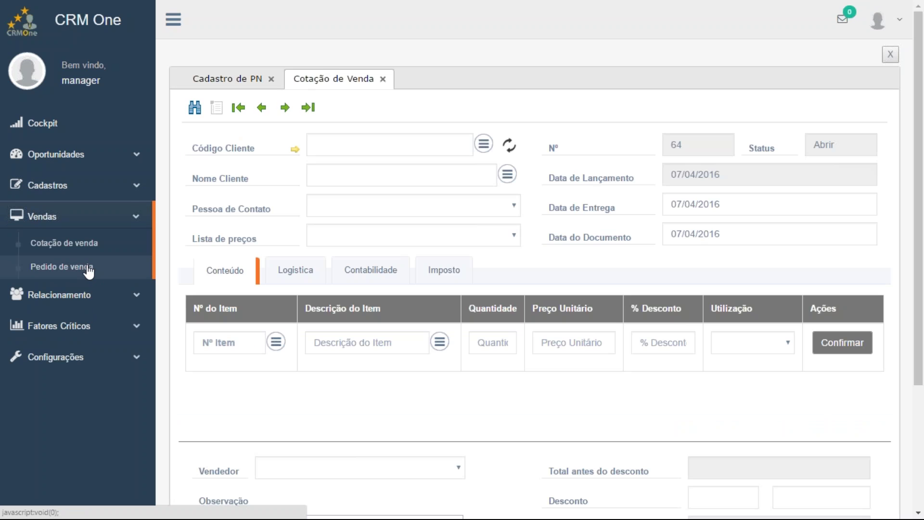
left_click(89, 268)
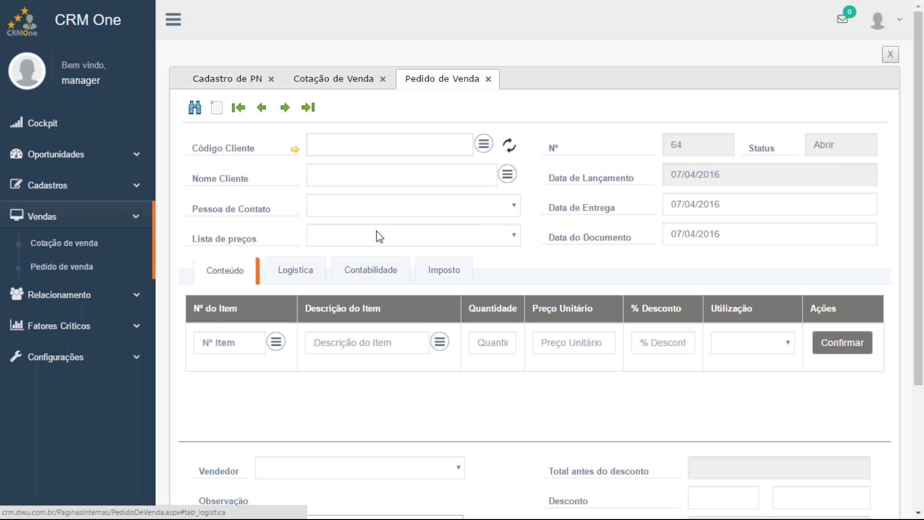
left_click(324, 87)
left_click(265, 83)
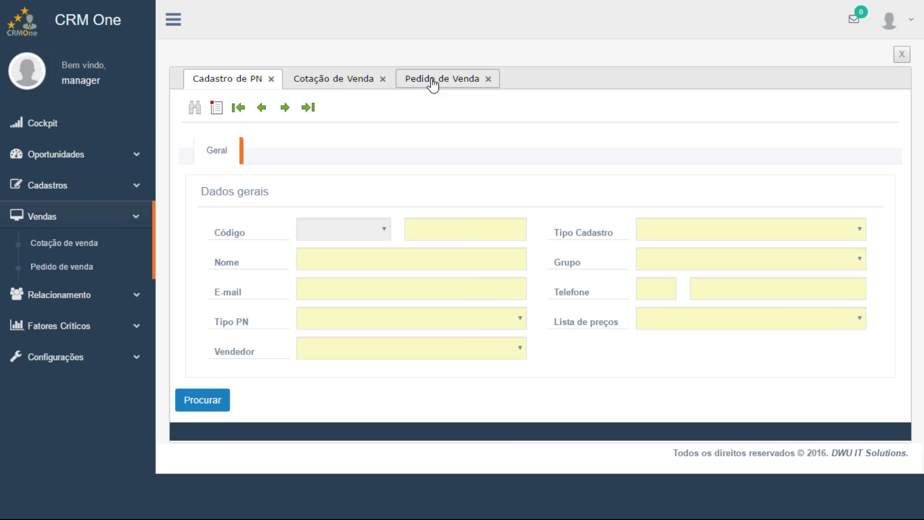
Set Maxi-Teq do Brasil LTDA (C20000) as the new sales order's customer and check its 9 overdue titles
left_click(432, 85)
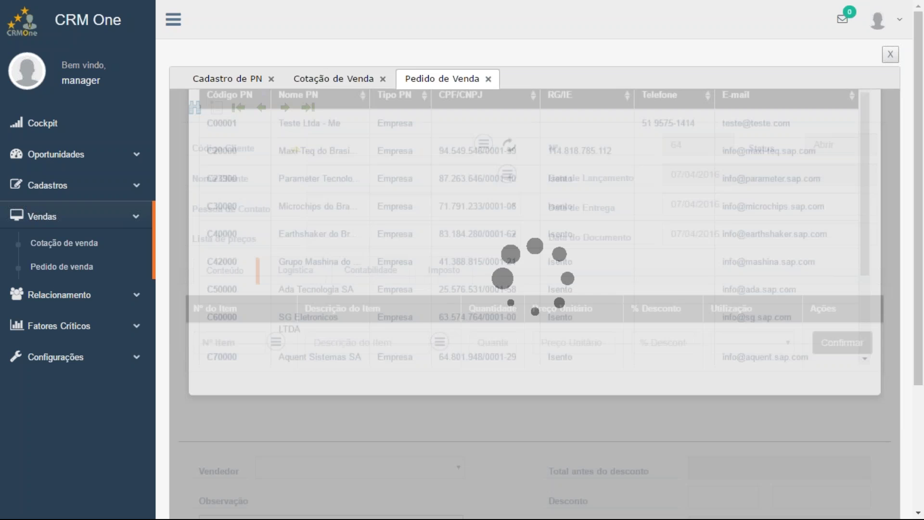
left_click(320, 213)
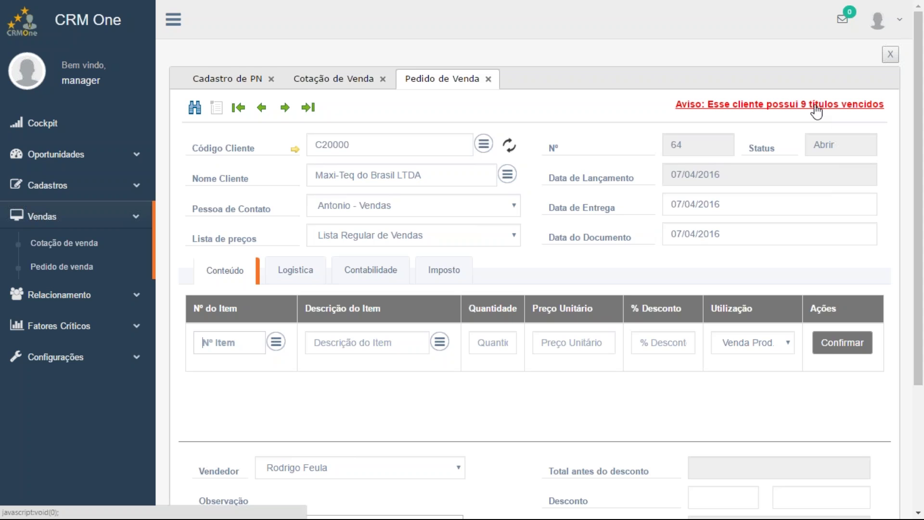
left_click(788, 110)
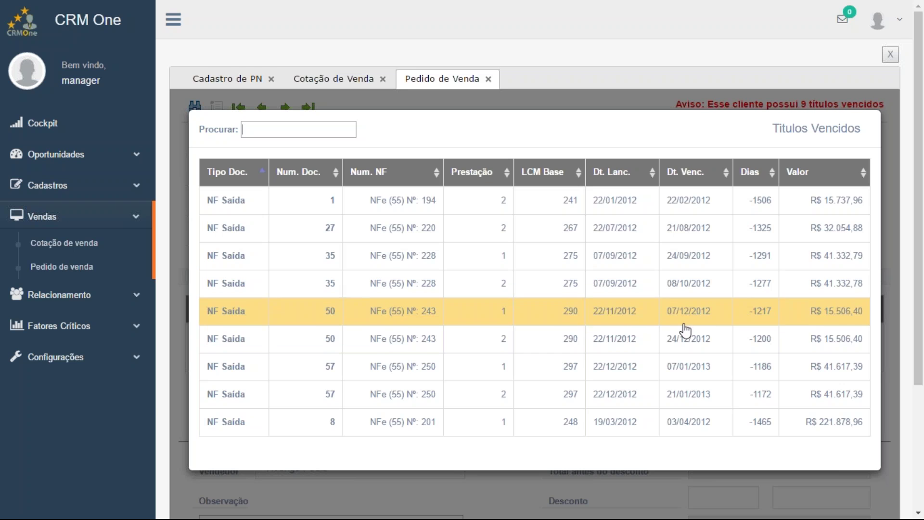
left_click(501, 490)
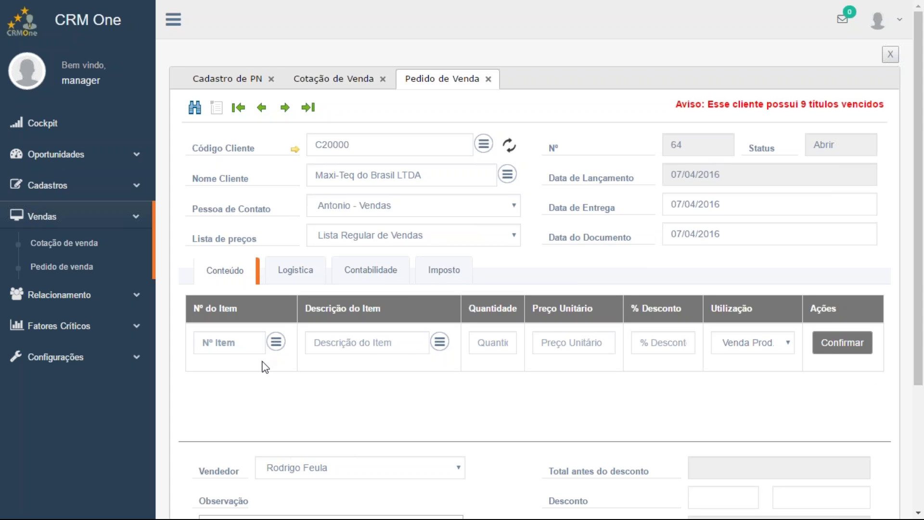
Add a confirmed line of 10,00 Motherboard BTX (C00001) at 245,79 to sales order 64
left_click(276, 342)
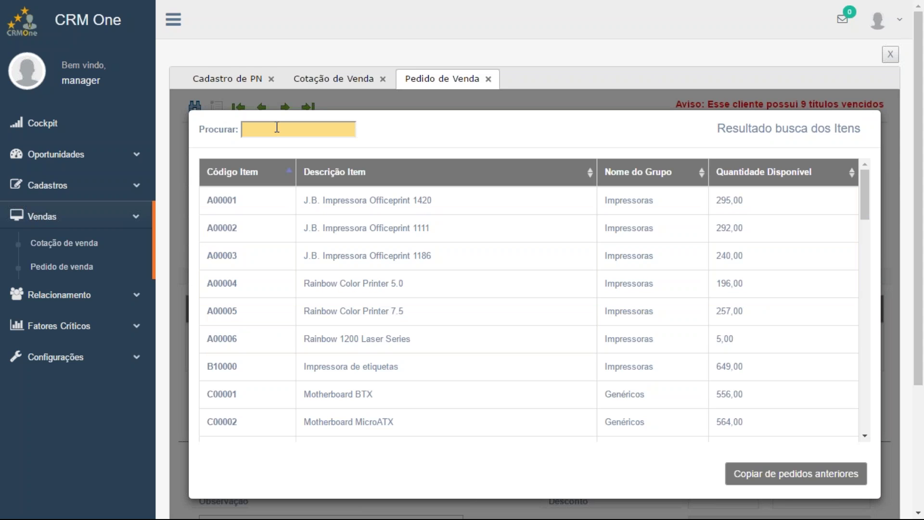
type("btcx")
key("BackSpace")
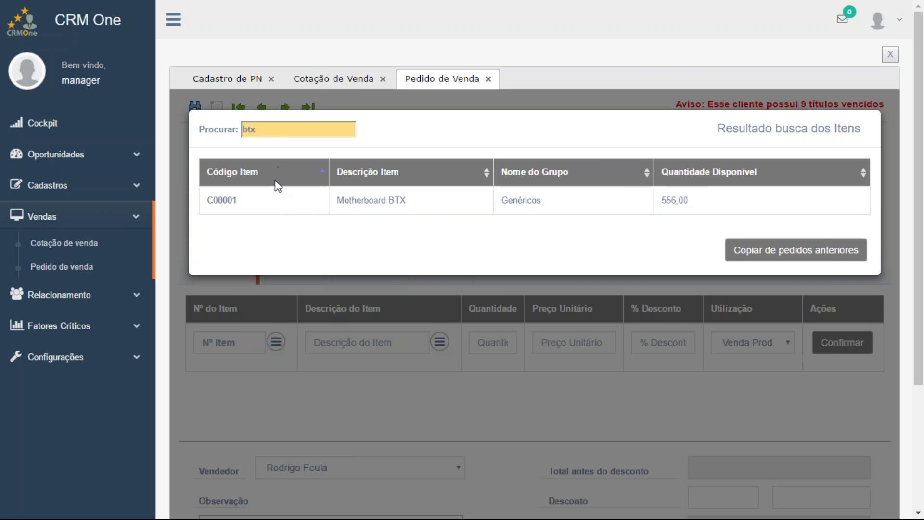
left_click(283, 204)
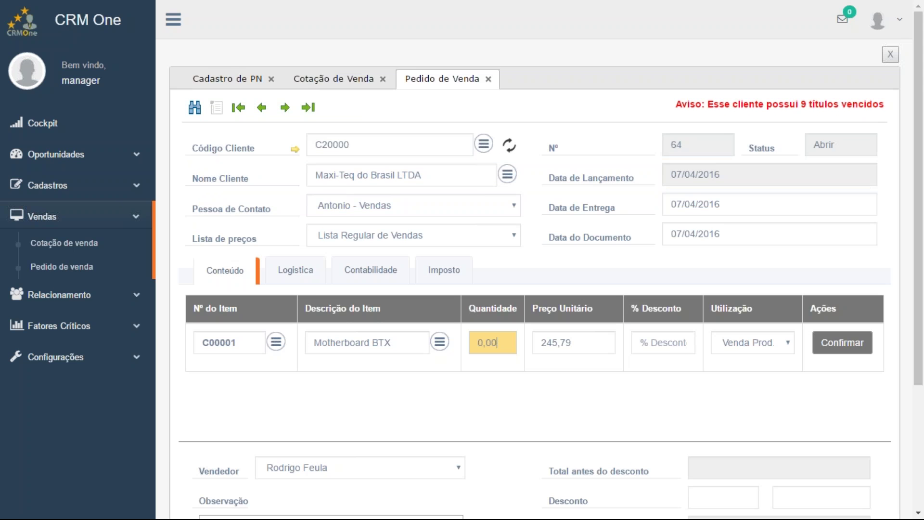
type("10,00")
left_click(840, 344)
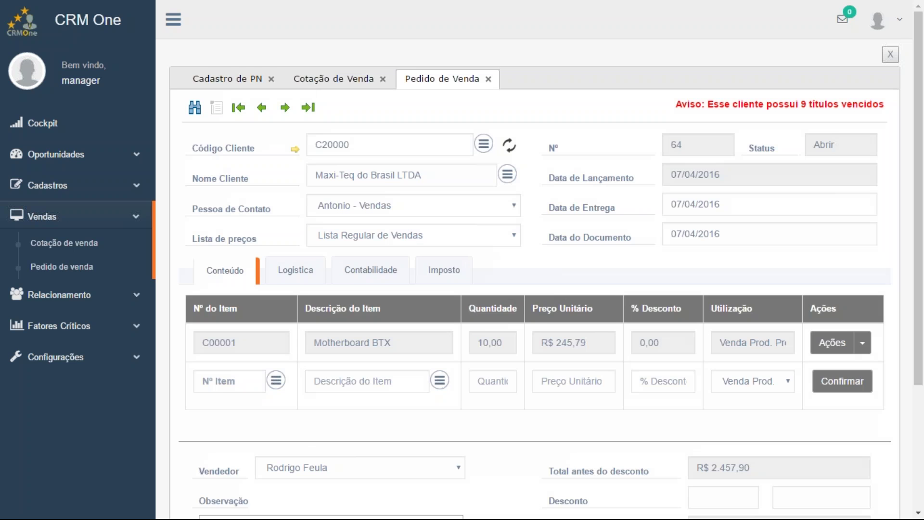
scroll(277, 250, "down", 3)
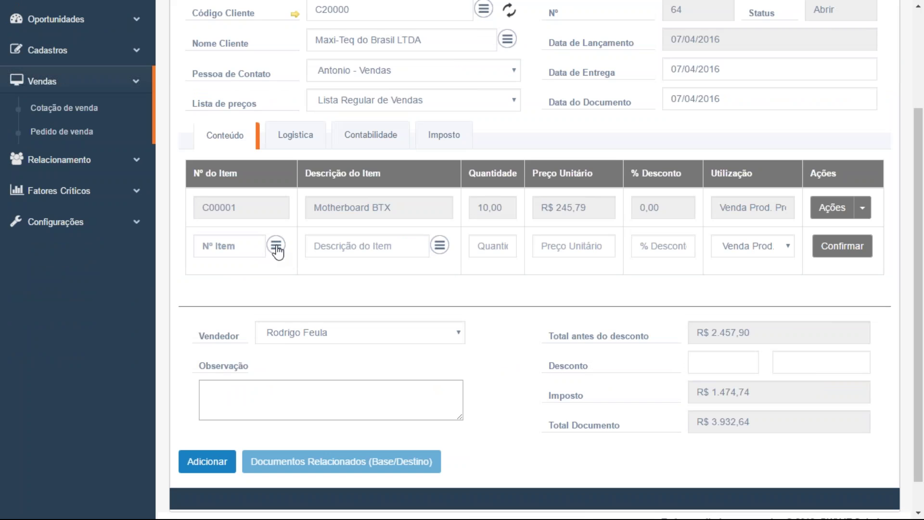
Copy 10 Rainbow Color Printer 5.0 (A00004) and 5 Motherboard BTX (C00001) from previous orders
left_click(276, 247)
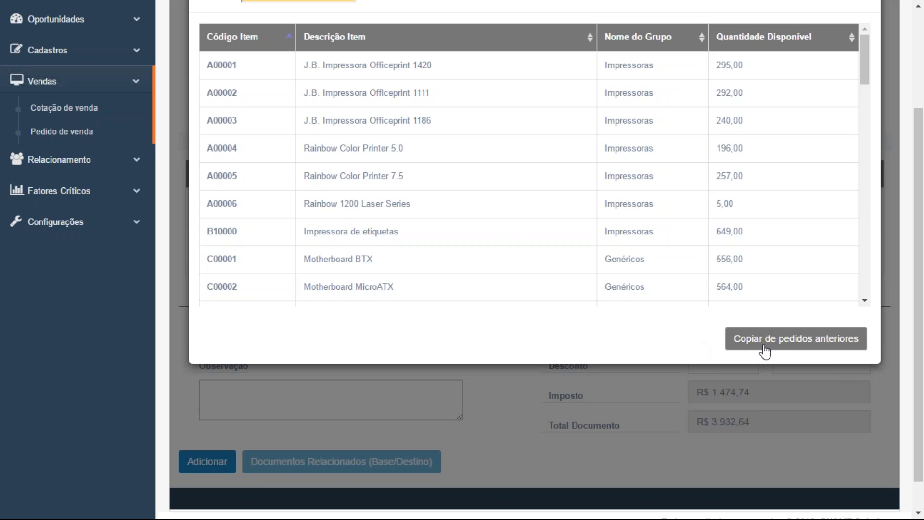
left_click(788, 347)
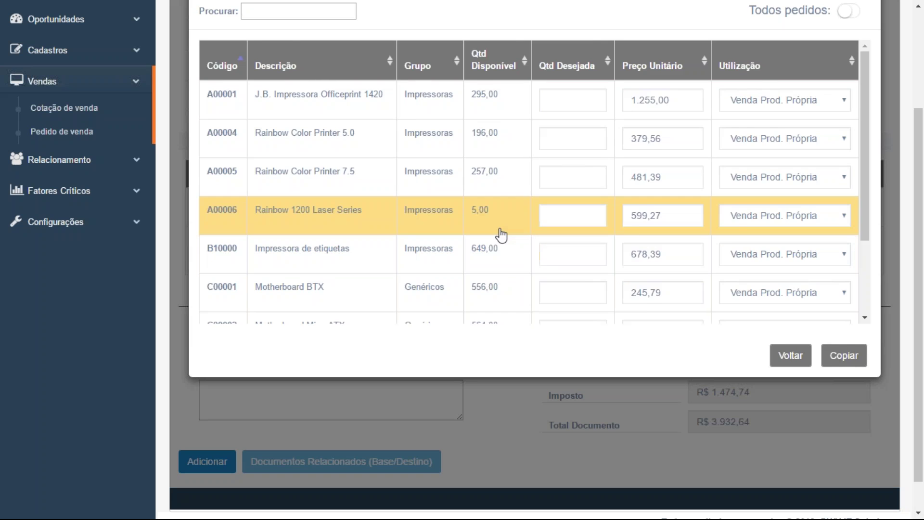
scroll(505, 217, "down", 2)
scroll(526, 185, "up", 2)
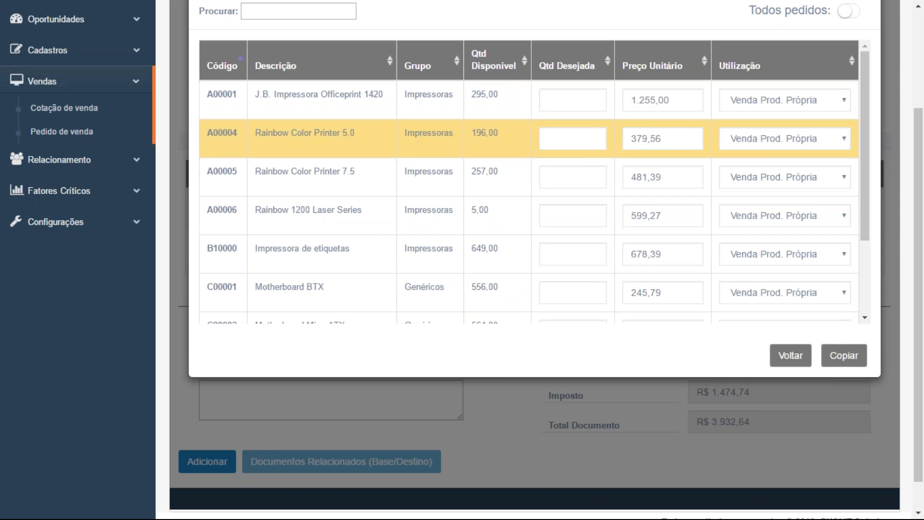
left_click(566, 139)
type("010")
left_click(571, 290)
type("0")
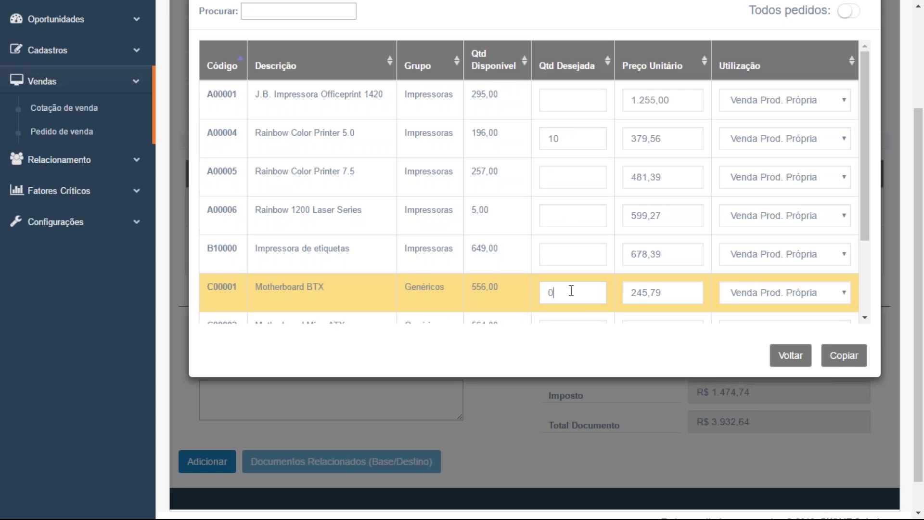
left_click(847, 362)
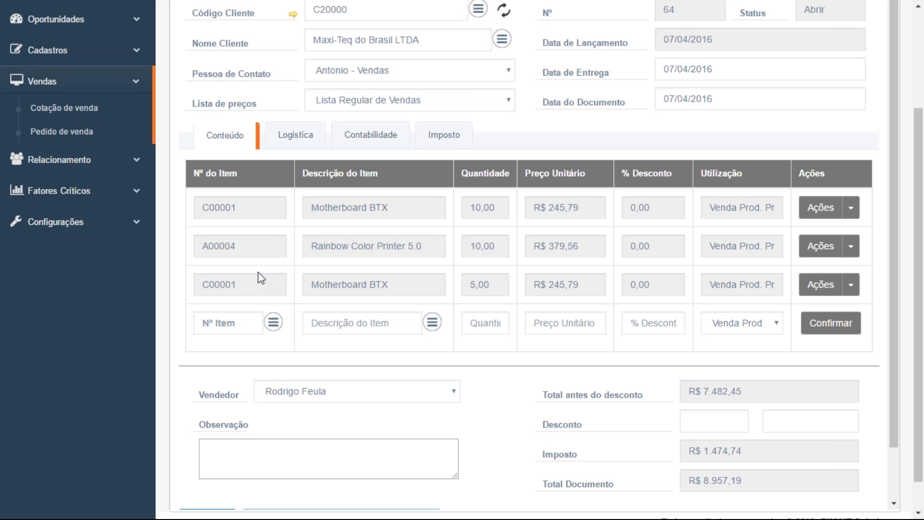
Scroll through sales order 64 to review the new lines and the R$ 8.957,19 total
scroll(345, 272, "down", 1)
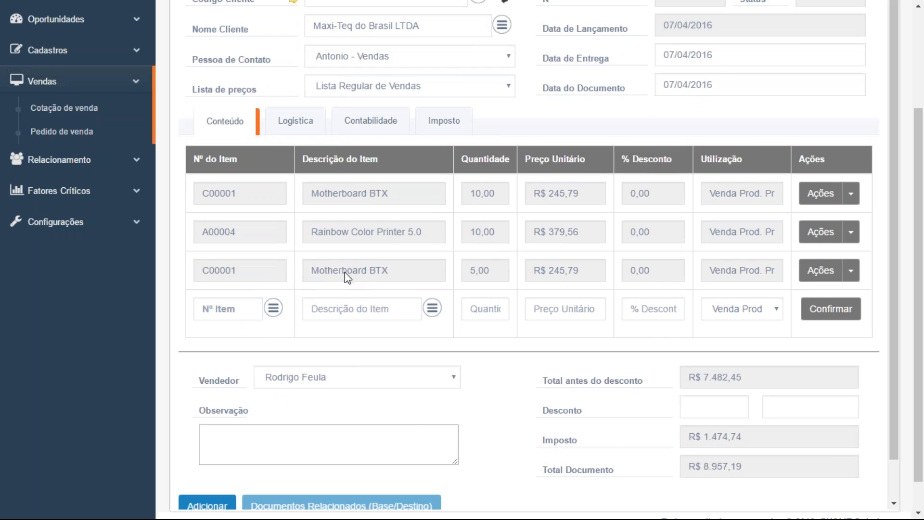
scroll(345, 273, "down", 1)
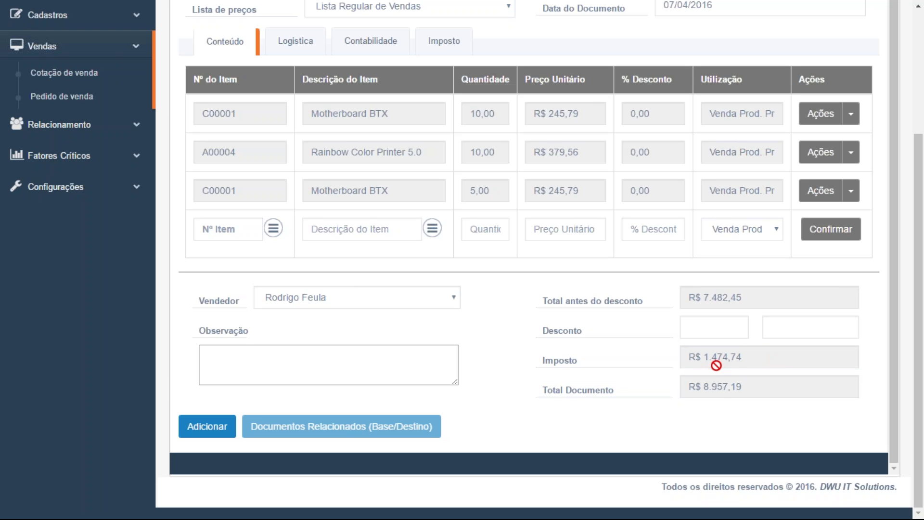
scroll(716, 366, "up", 1)
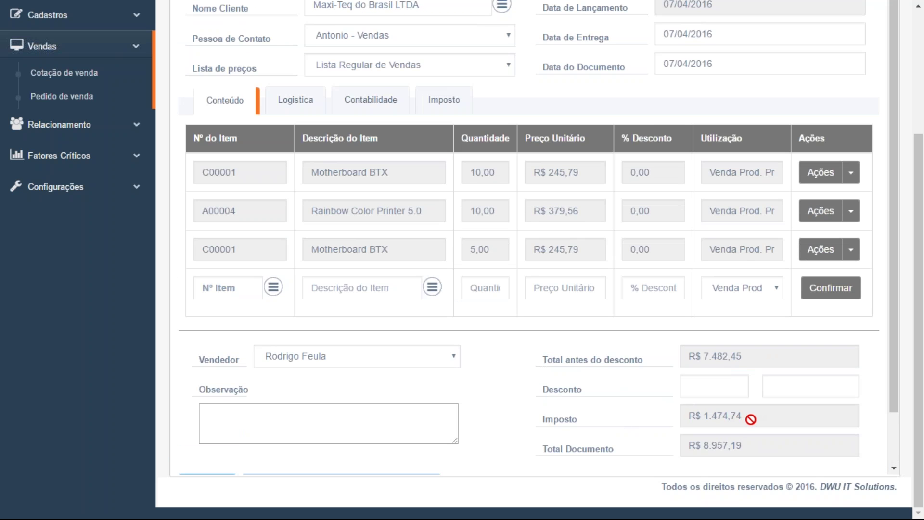
scroll(750, 419, "down", 1)
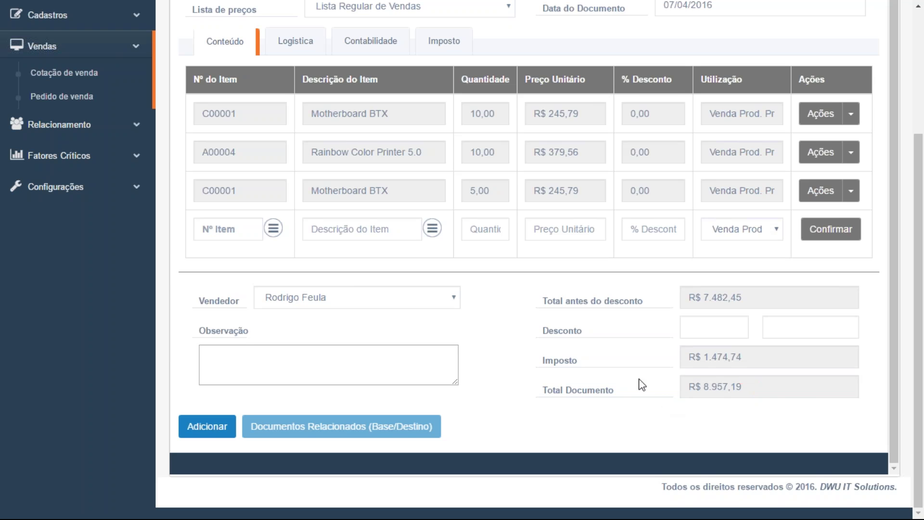
scroll(485, 360, "up", 1)
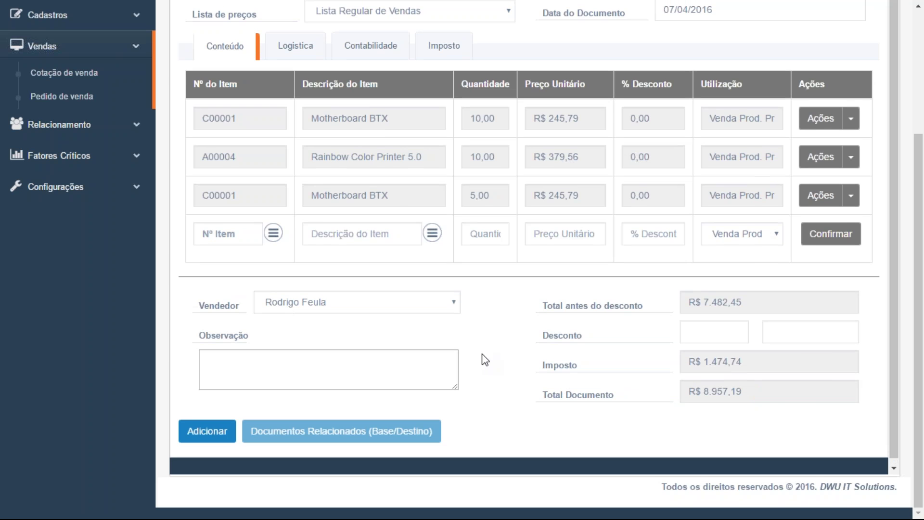
scroll(486, 360, "up", 1)
scroll(312, 110, "up", 1)
scroll(312, 110, "up", 3)
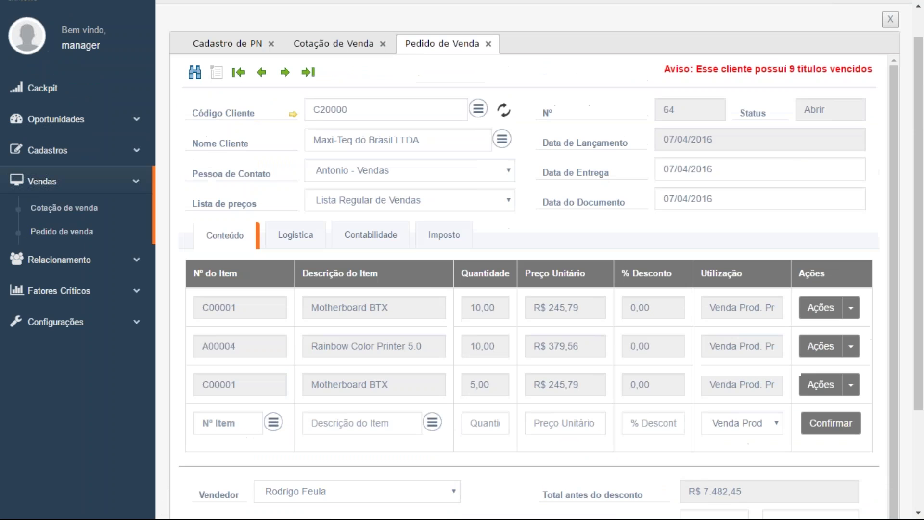
Set the Logística ship-to address (Destinatário) to Rio de Janeiro
left_click(294, 106)
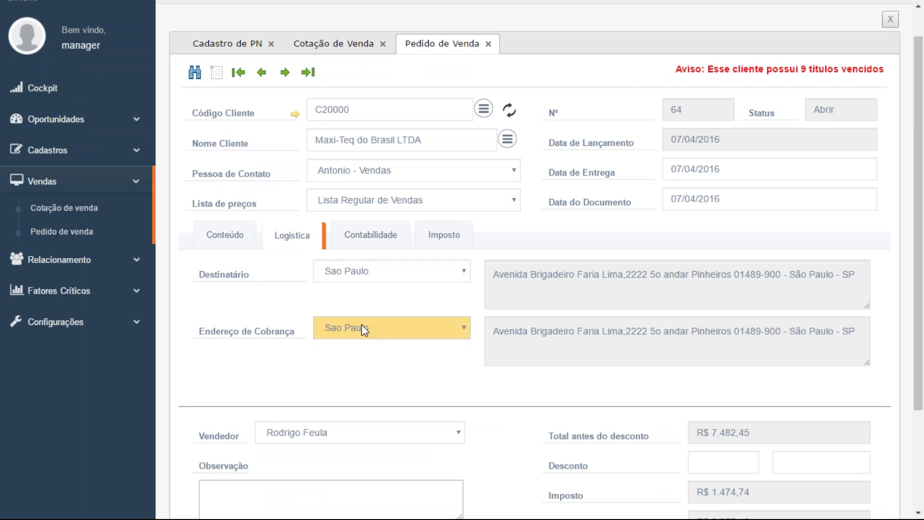
left_click(376, 270)
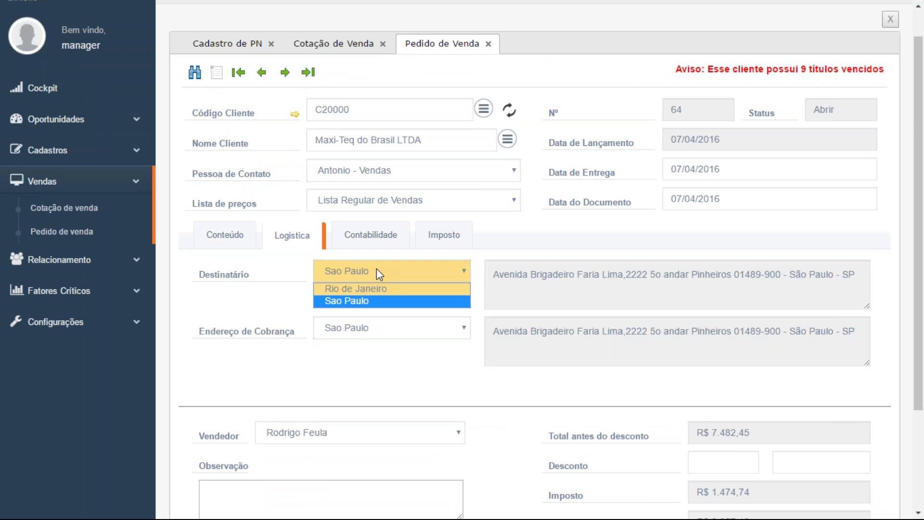
left_click(375, 296)
key("Up")
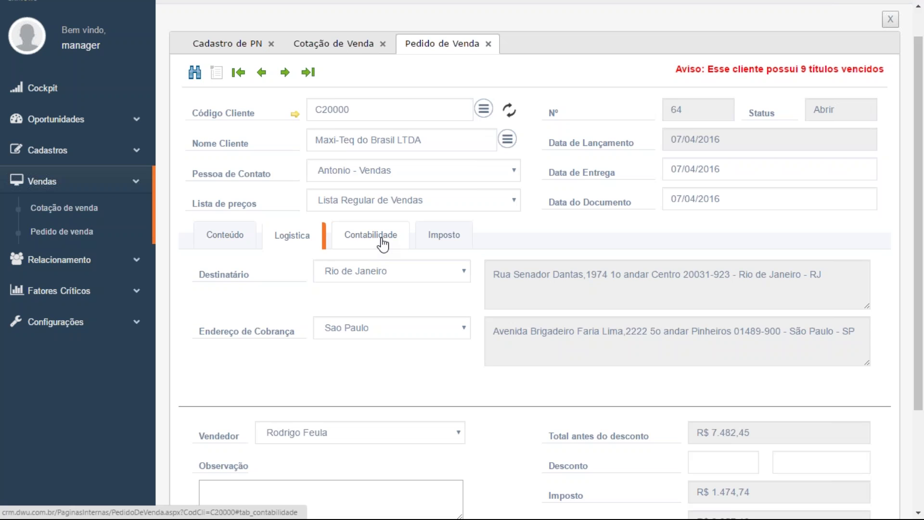
Set payment terms to 60 dias and payment method to Boleto Itau
left_click(383, 245)
left_click(382, 275)
left_click(376, 168)
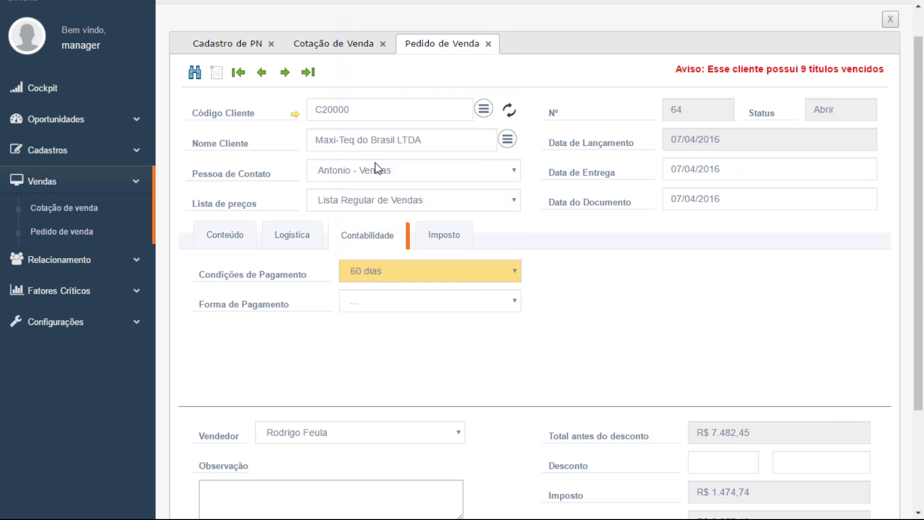
left_click(396, 305)
left_click(395, 328)
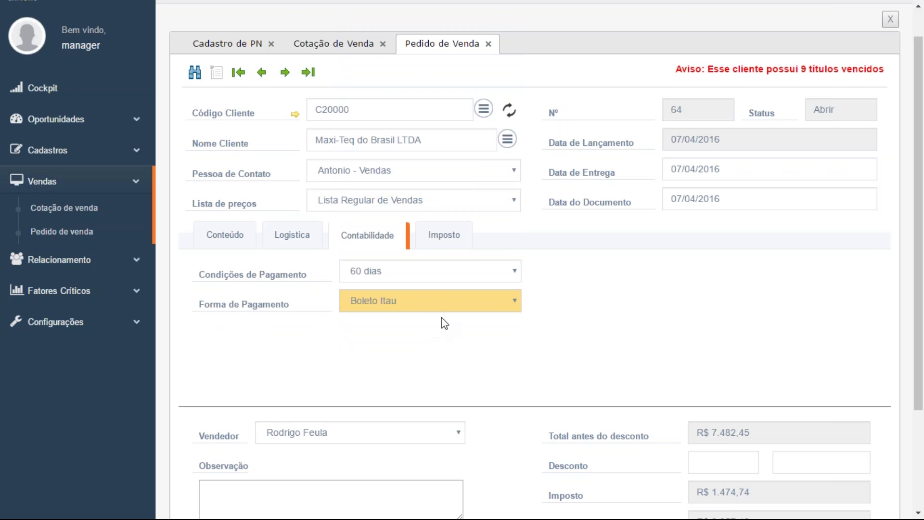
scroll(446, 326, "down", 3)
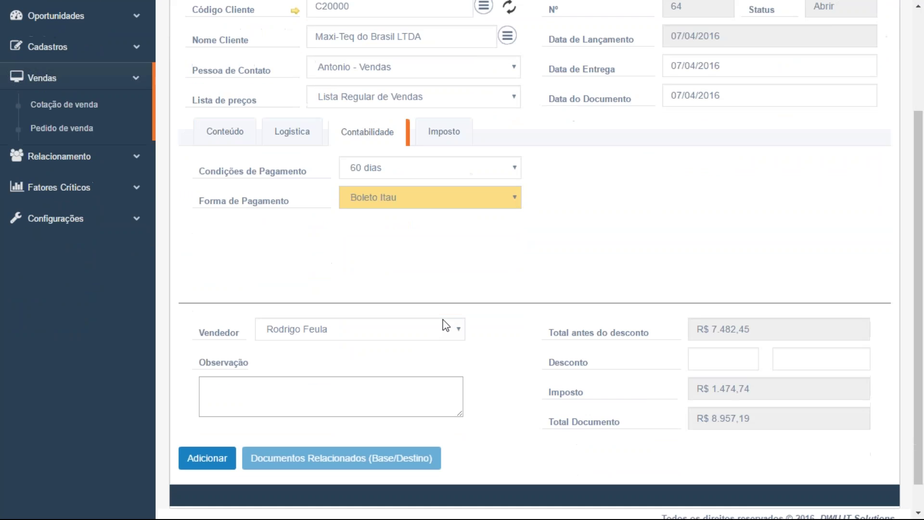
Set the order's Incoterms to Dest/Rem on the Imposto tab
left_click(441, 100)
left_click(321, 136)
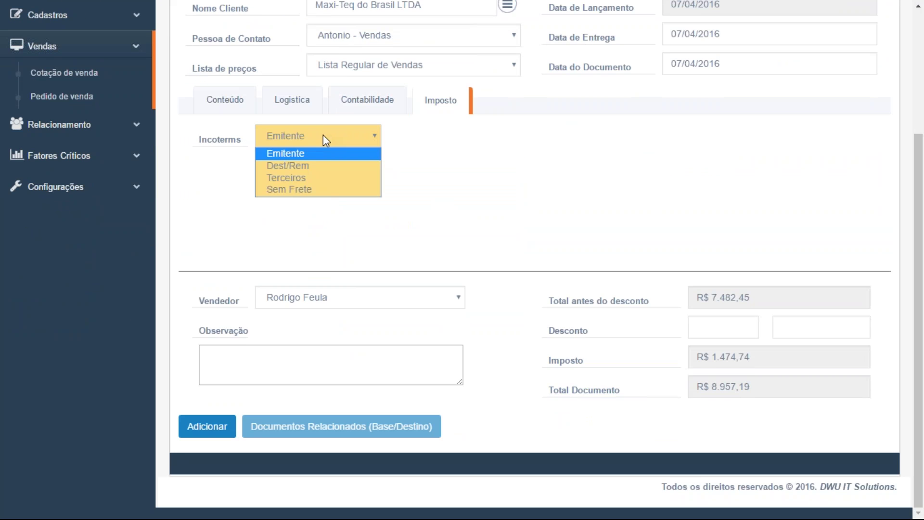
left_click(319, 167)
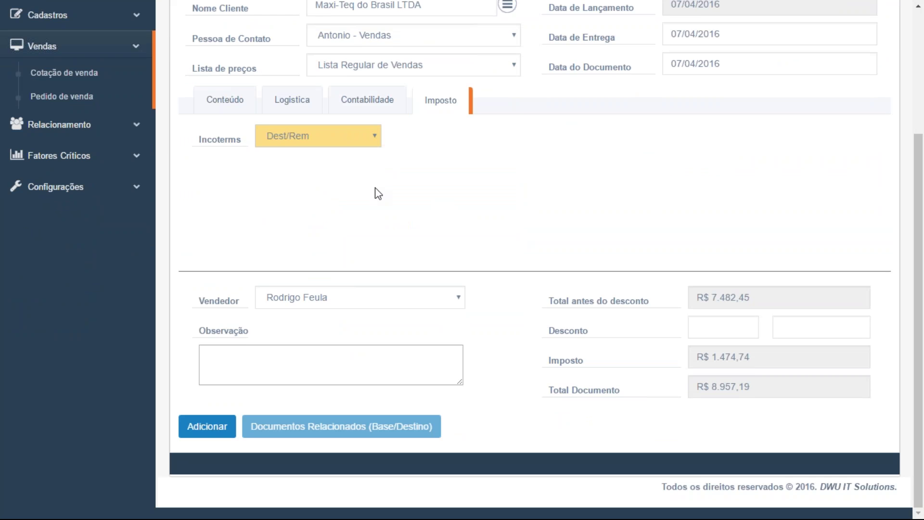
Enter the observation 'ENtregar após as 10:00' on the sales order
left_click(377, 362)
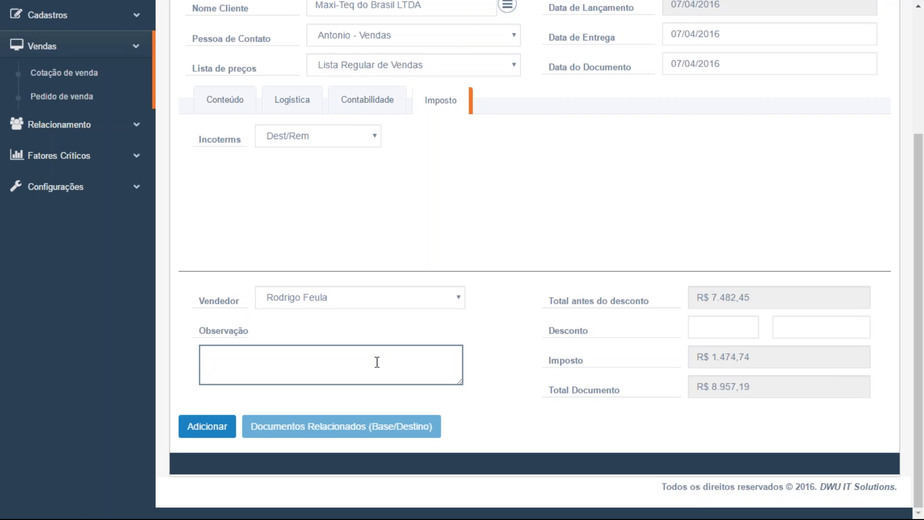
type("ENtregar após as 10:00")
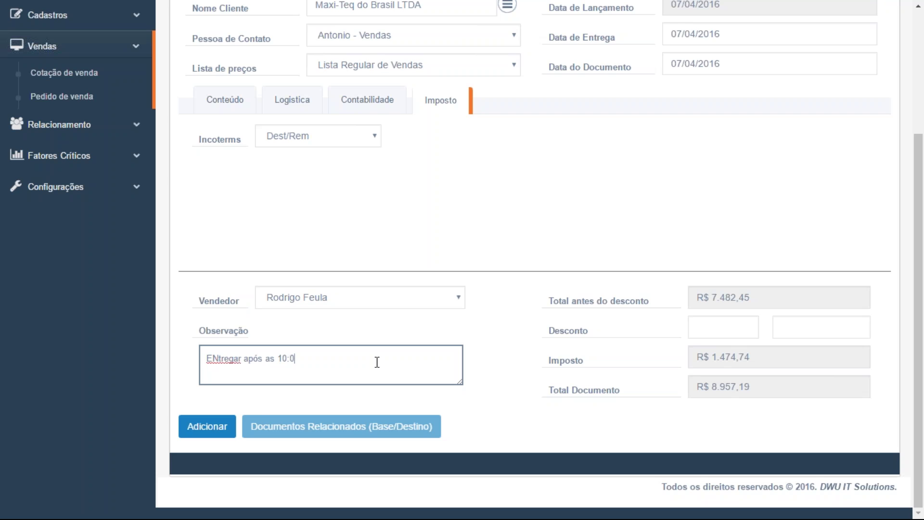
Add the sales order, reload it as order 64, and open Relacionamento > Atendimento
left_click(211, 431)
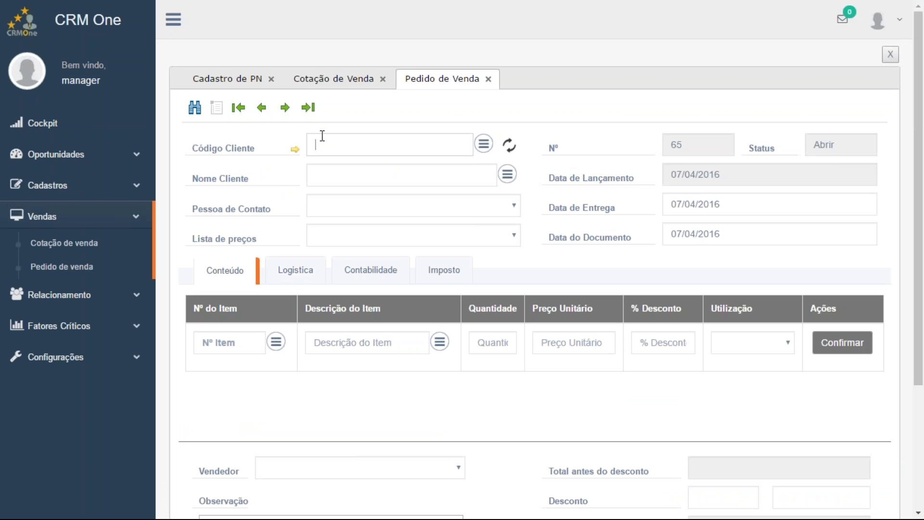
left_click(308, 107)
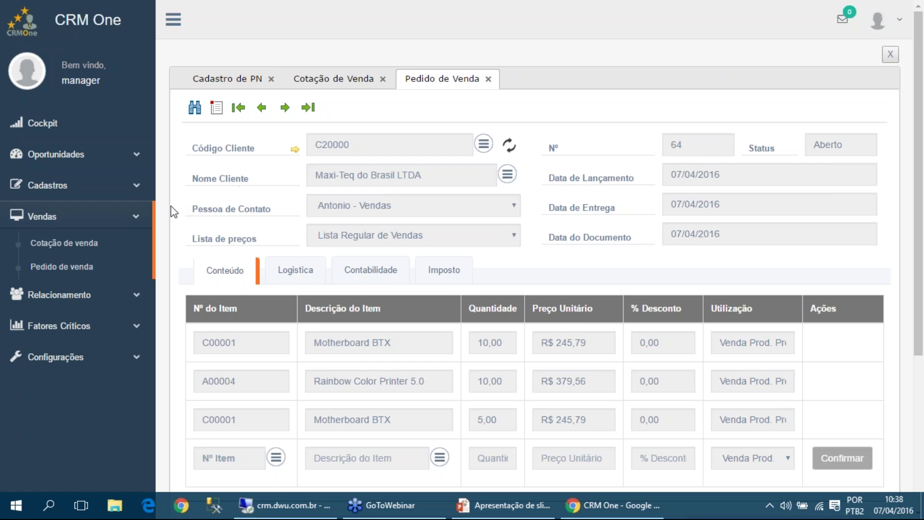
left_click(53, 296)
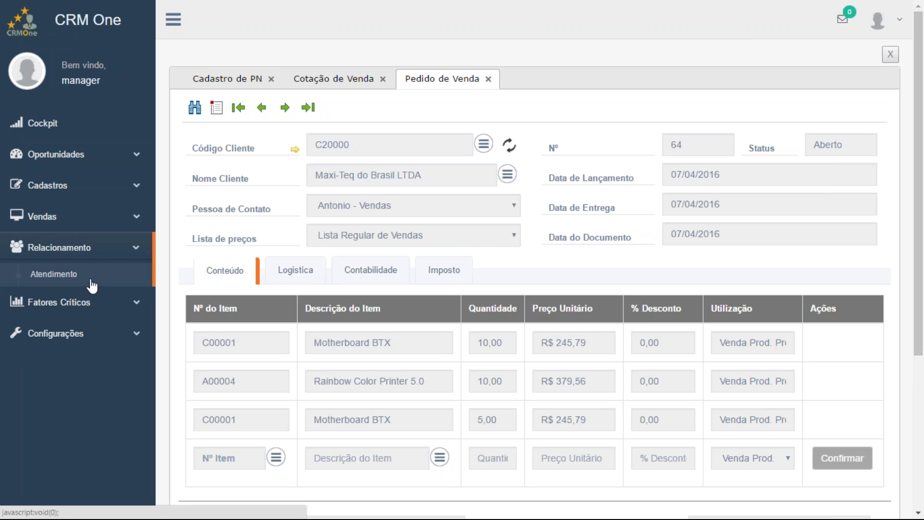
left_click(91, 285)
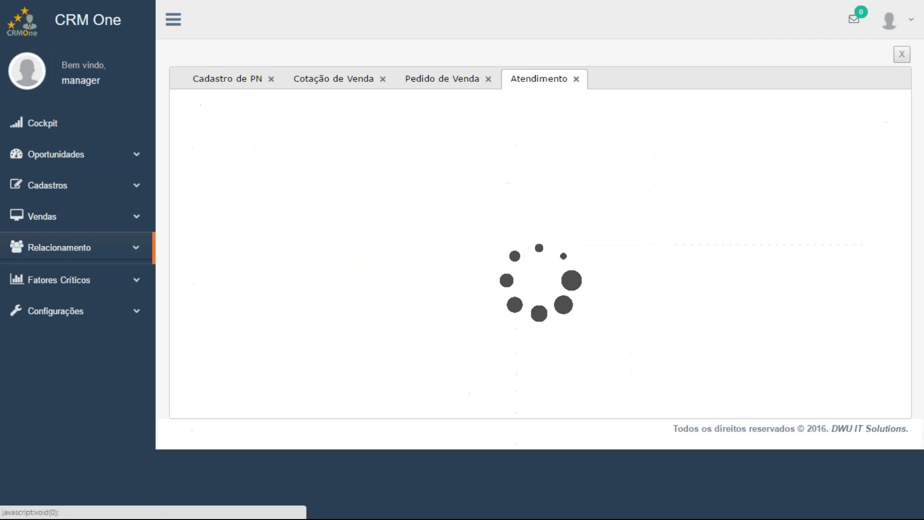
left_click(308, 108)
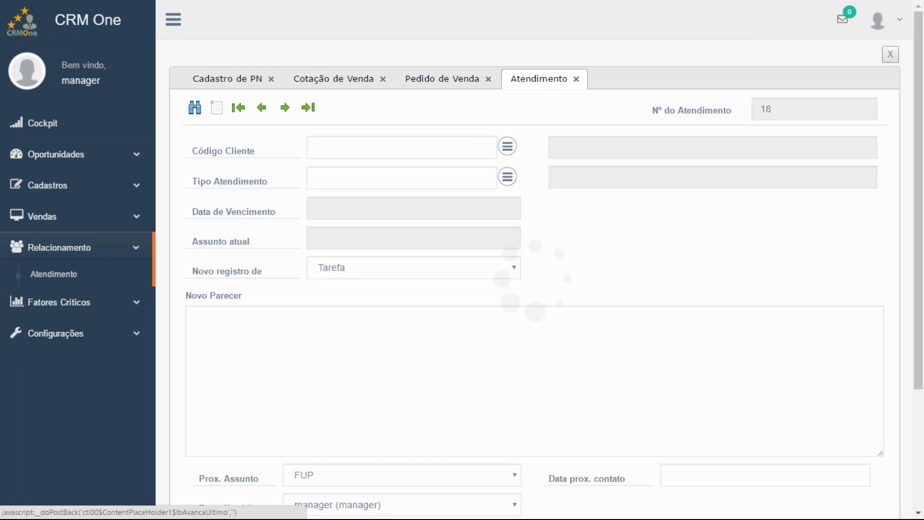
scroll(643, 268, "down", 3)
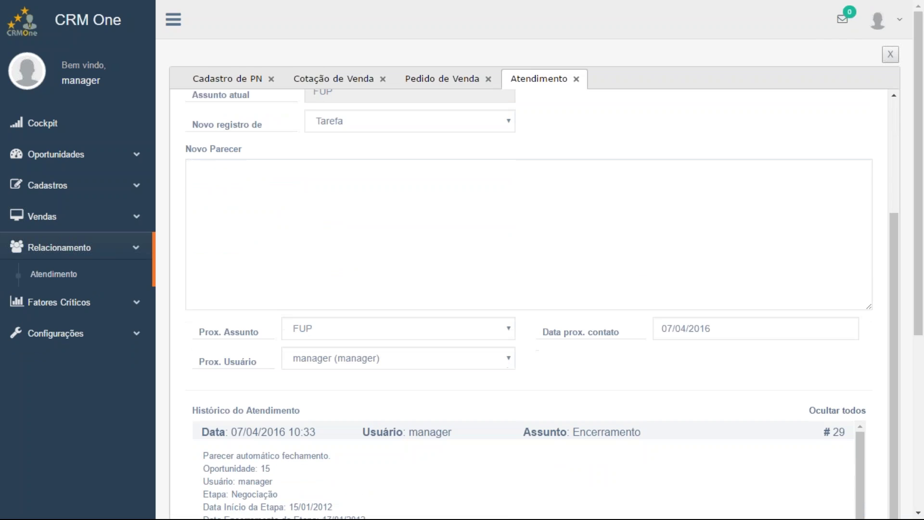
scroll(606, 342, "down", 3)
scroll(606, 344, "down", 2)
scroll(612, 337, "up", 2)
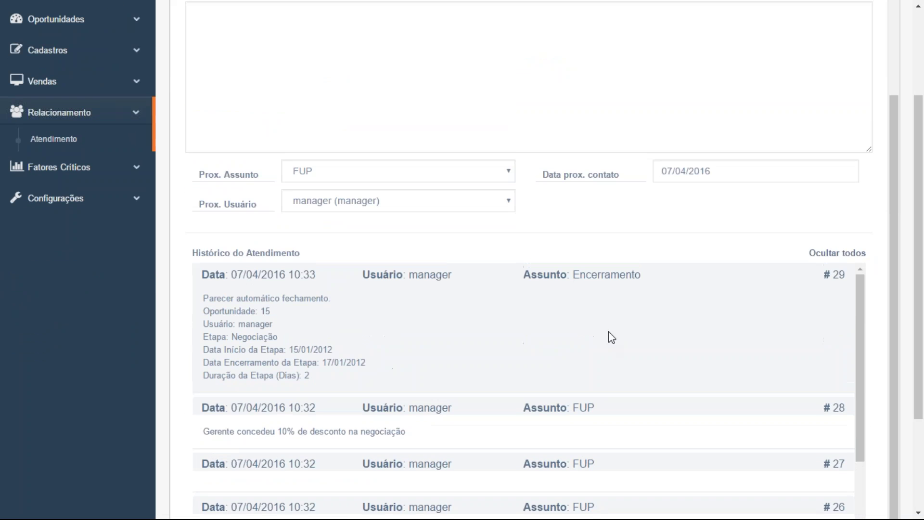
scroll(612, 337, "up", 6)
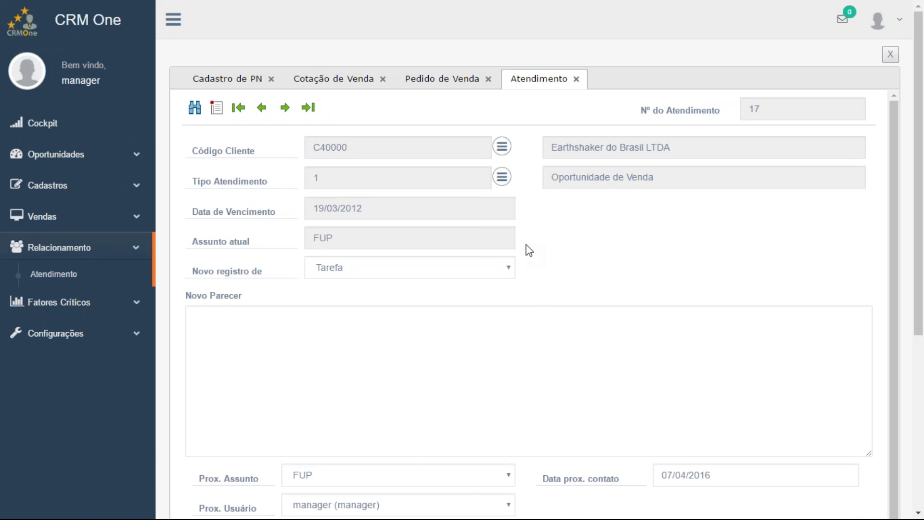
scroll(559, 317, "down", 3)
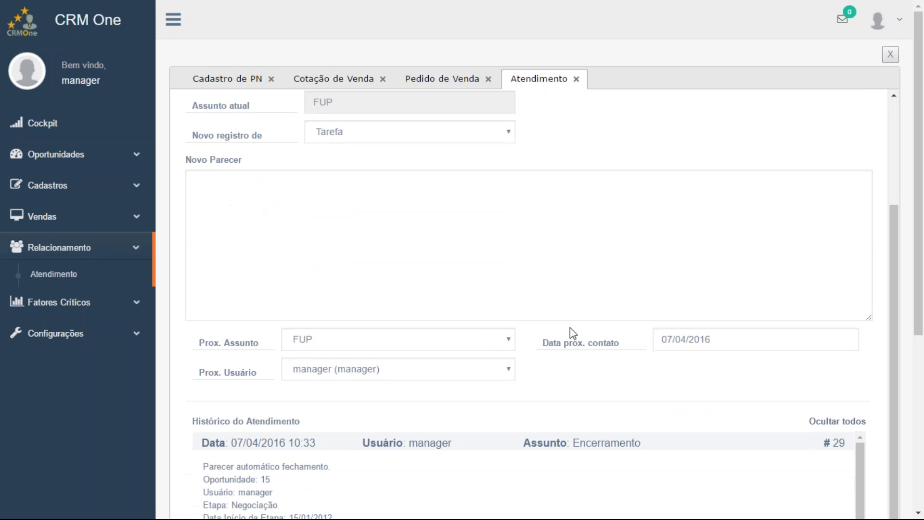
scroll(570, 328, "down", 5)
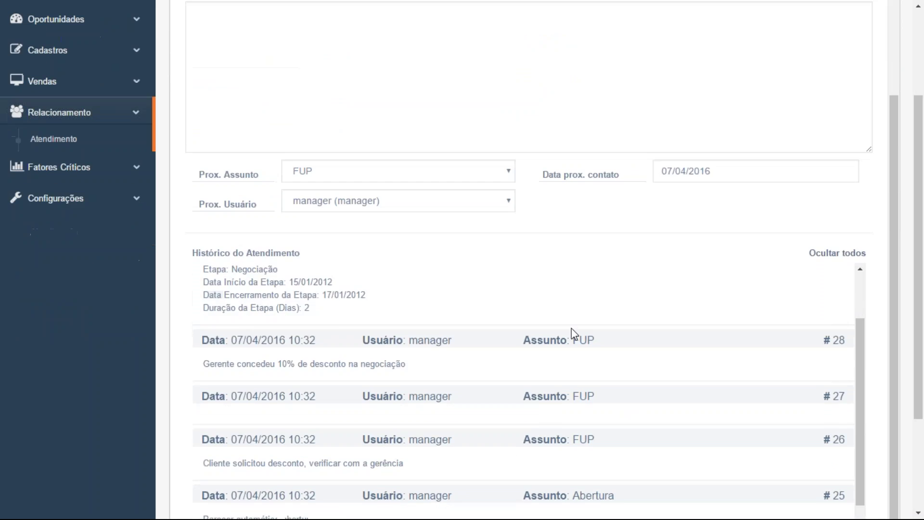
scroll(345, 317, "up", 1)
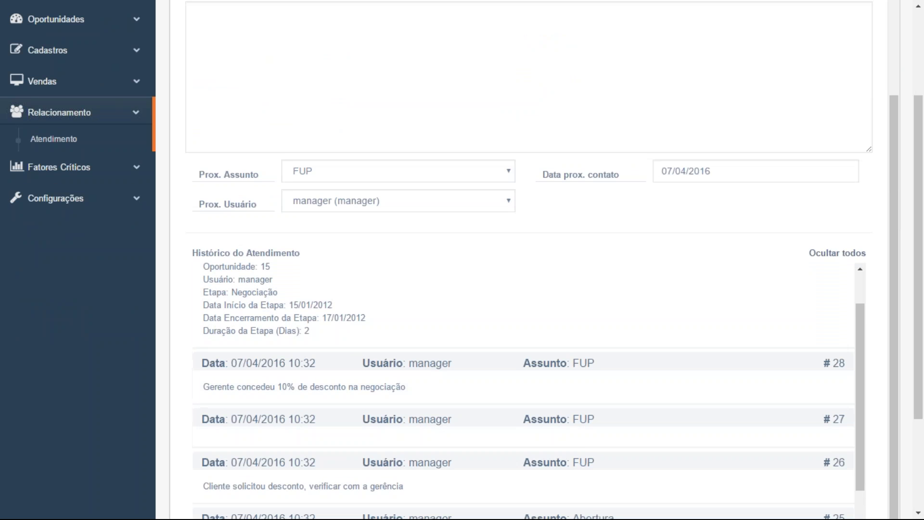
scroll(335, 491, "down", 3)
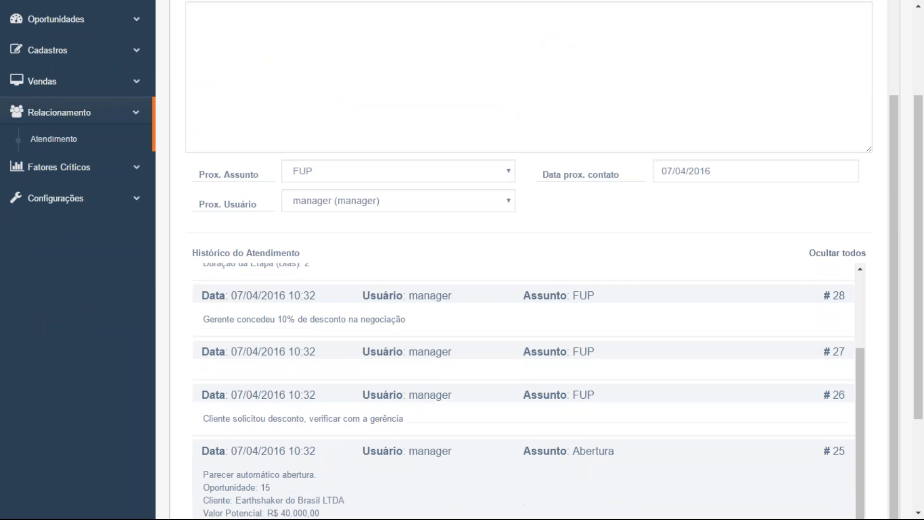
scroll(371, 440, "down", 3)
scroll(366, 426, "up", 3)
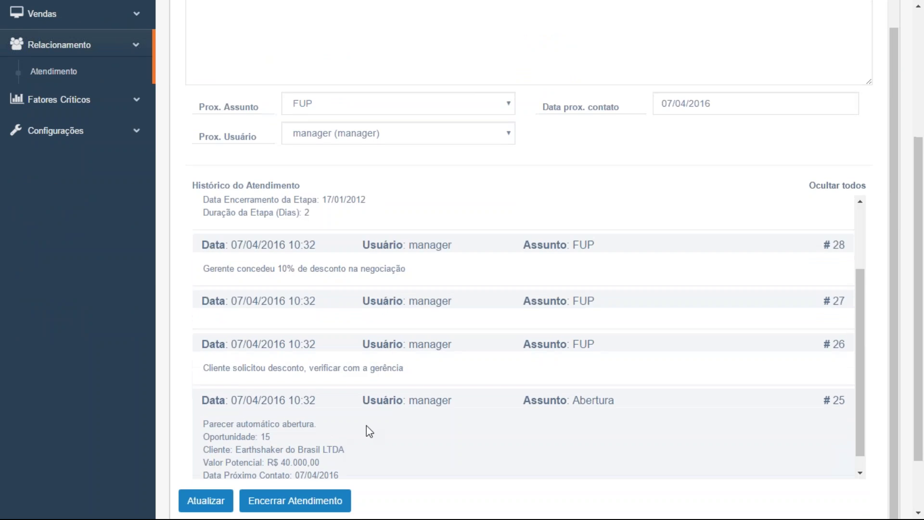
scroll(367, 425, "up", 5)
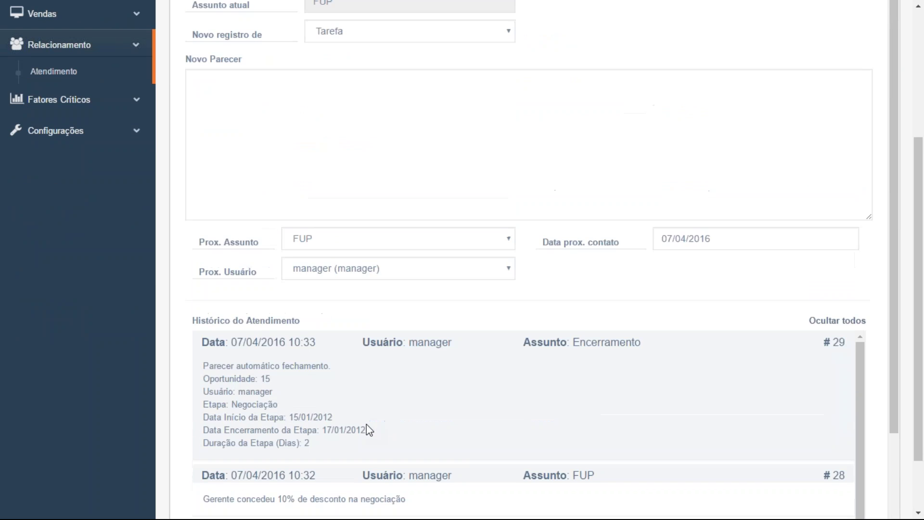
scroll(367, 427, "up", 1)
left_click(604, 223)
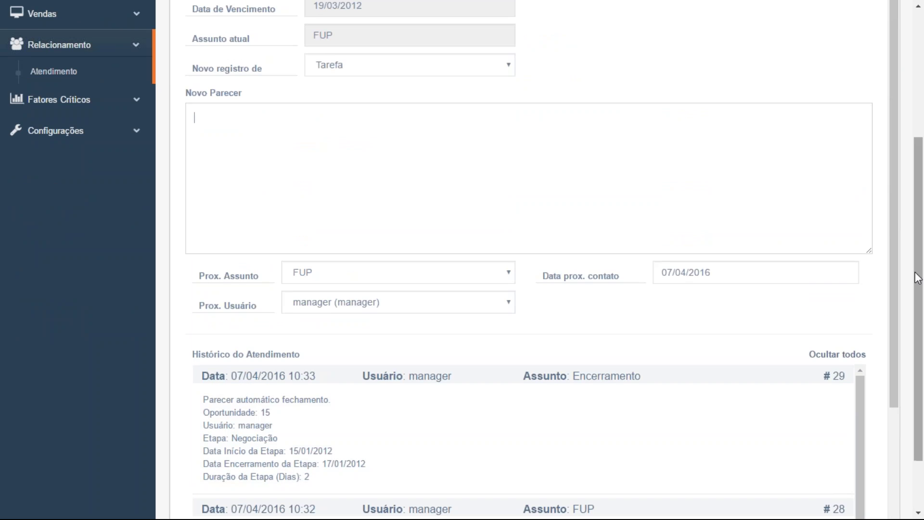
left_click_drag(918, 275, 915, 137)
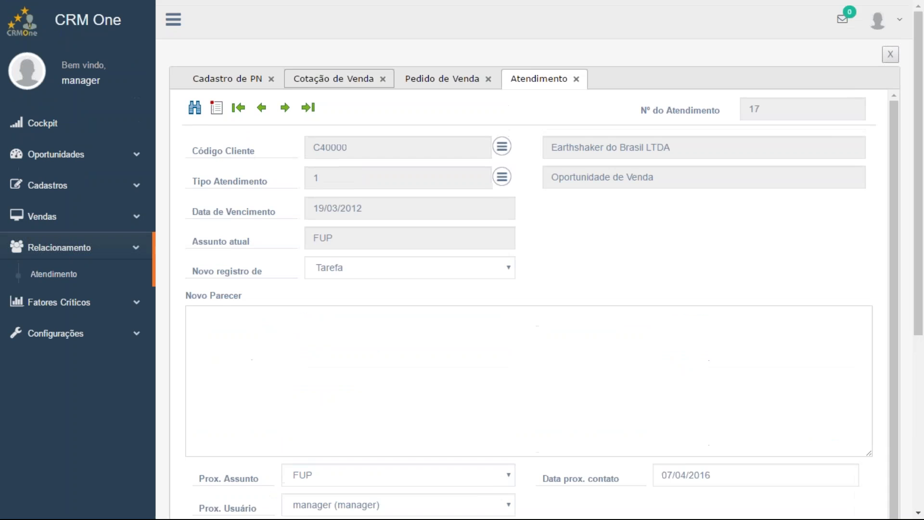
Expand Oportunidades, Cadastros, Vendas, Relacionamento and Fatores Críticos, then open the Pedidos de Vendas analysis
left_click(69, 155)
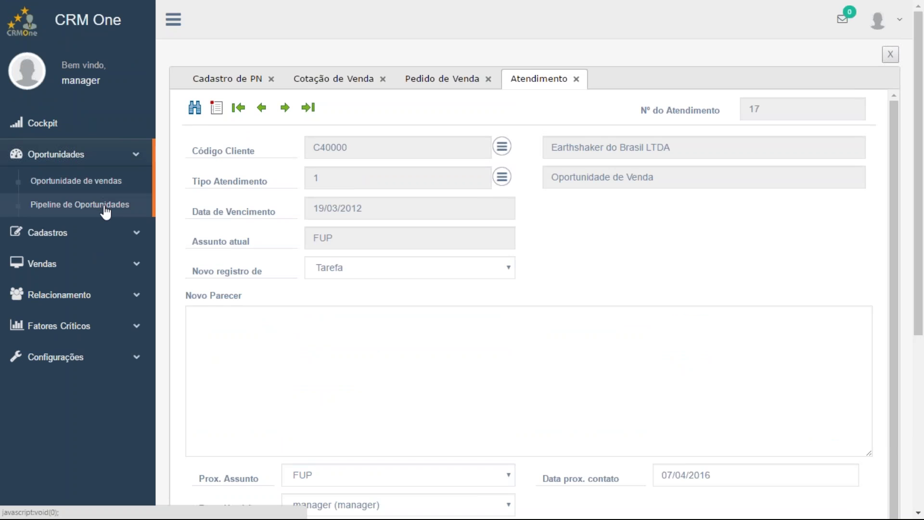
left_click(92, 235)
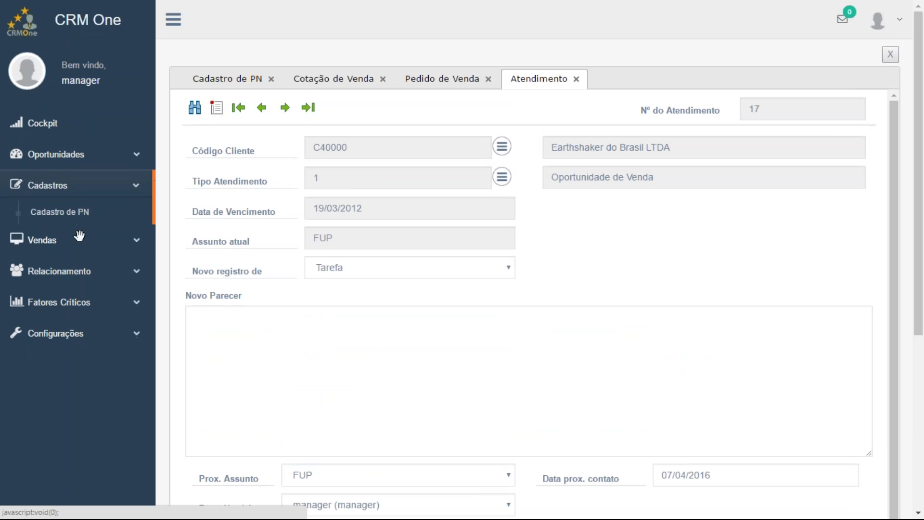
left_click(79, 246)
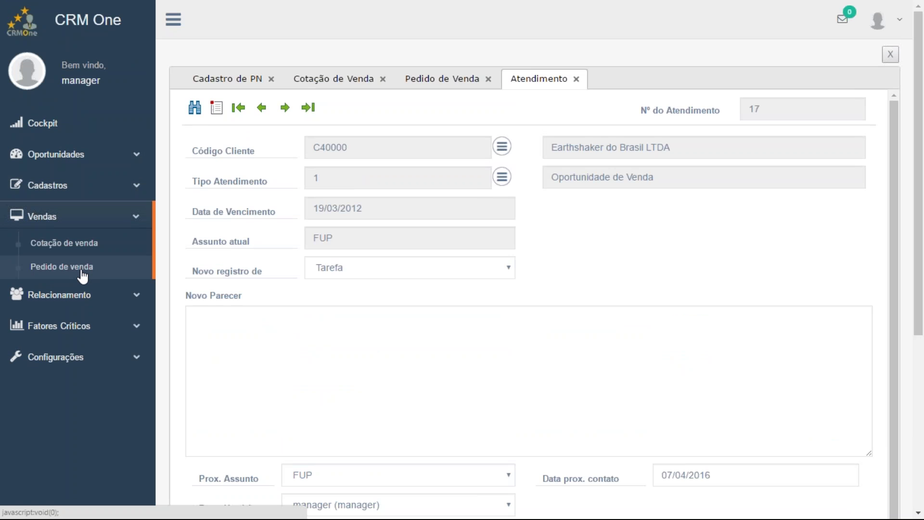
left_click(19, 295)
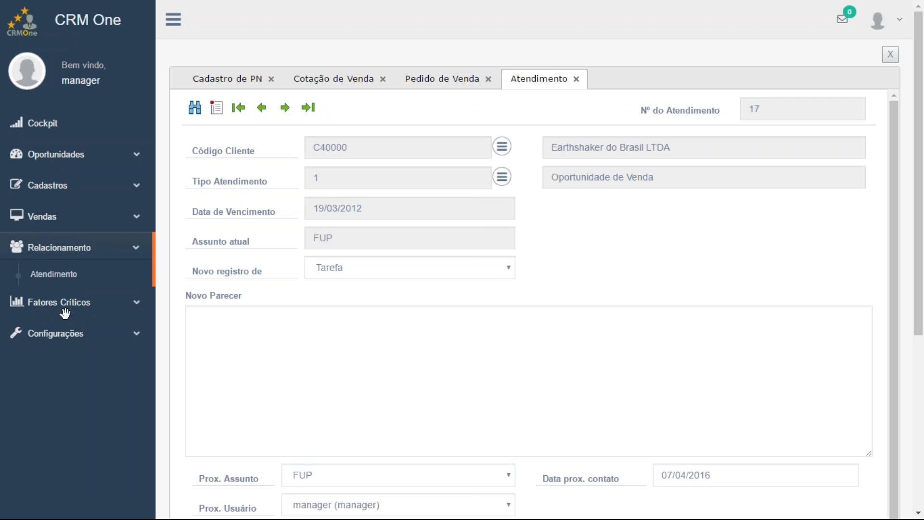
left_click(16, 303)
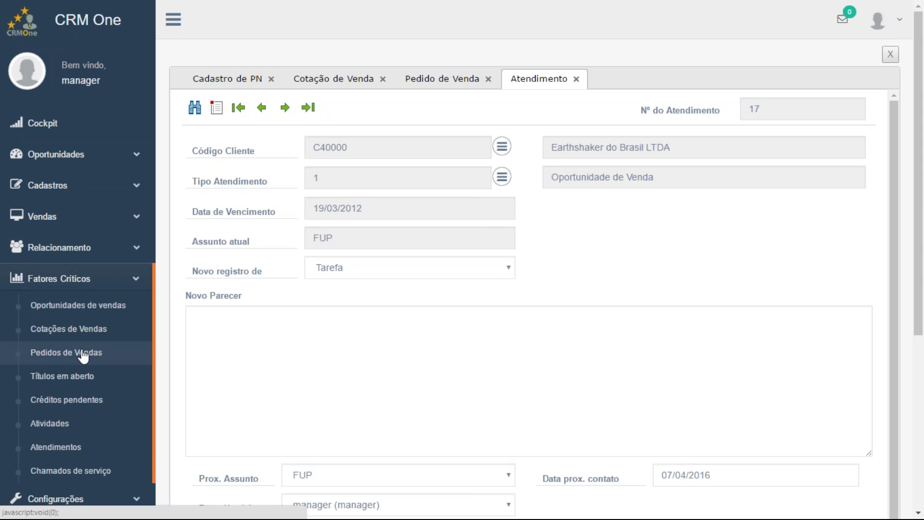
left_click(83, 354)
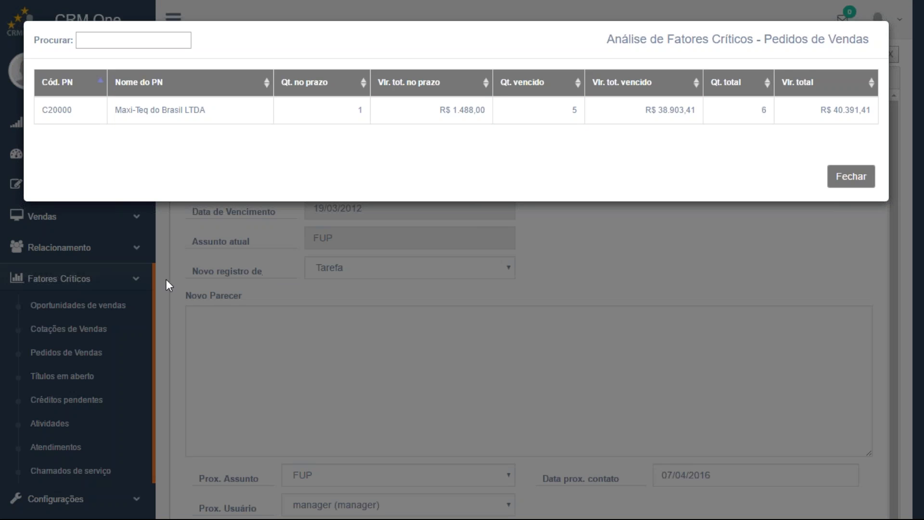
Close Pedidos de Vendas, view and close Títulos em aberto, then collapse Fatores Críticos
left_click(285, 376)
left_click(92, 381)
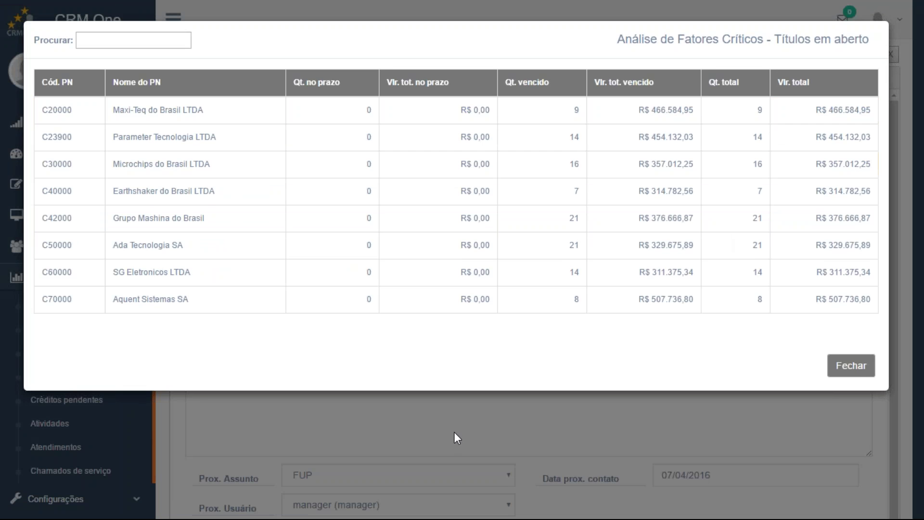
left_click(455, 432)
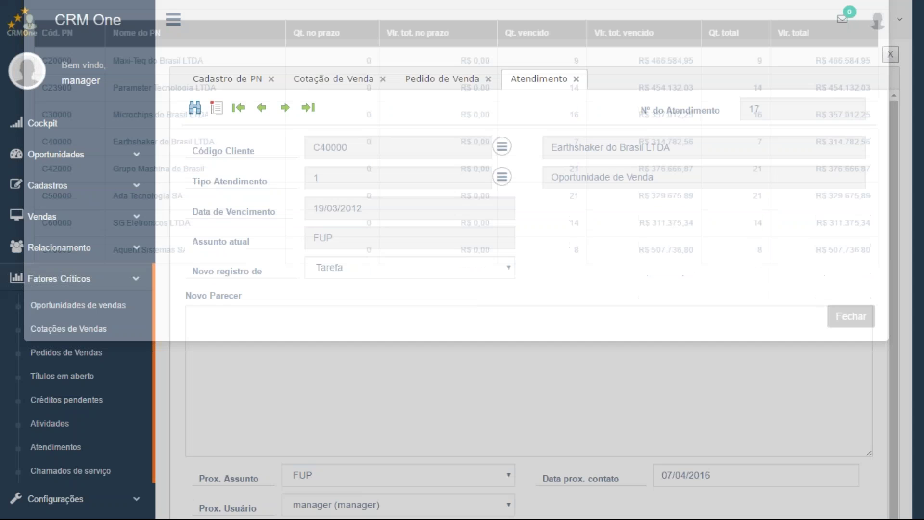
scroll(93, 439, "down", 2)
scroll(95, 443, "down", 2)
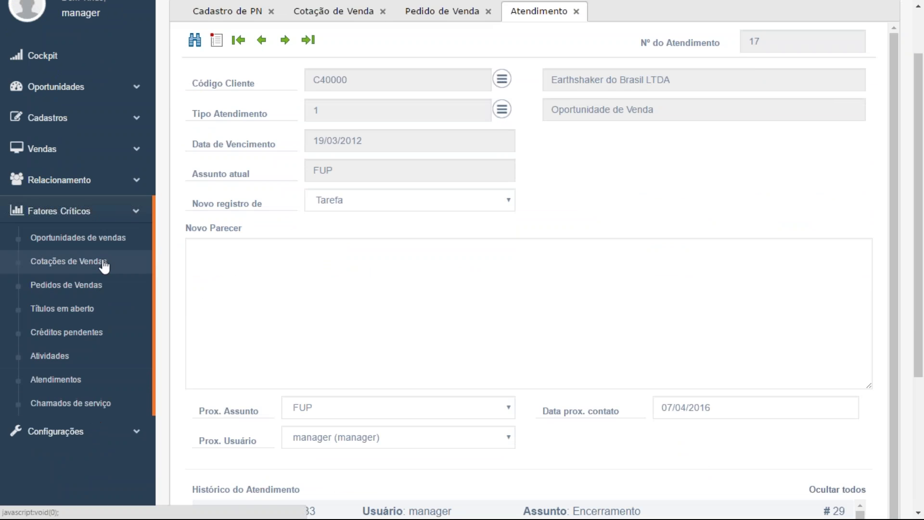
left_click(110, 212)
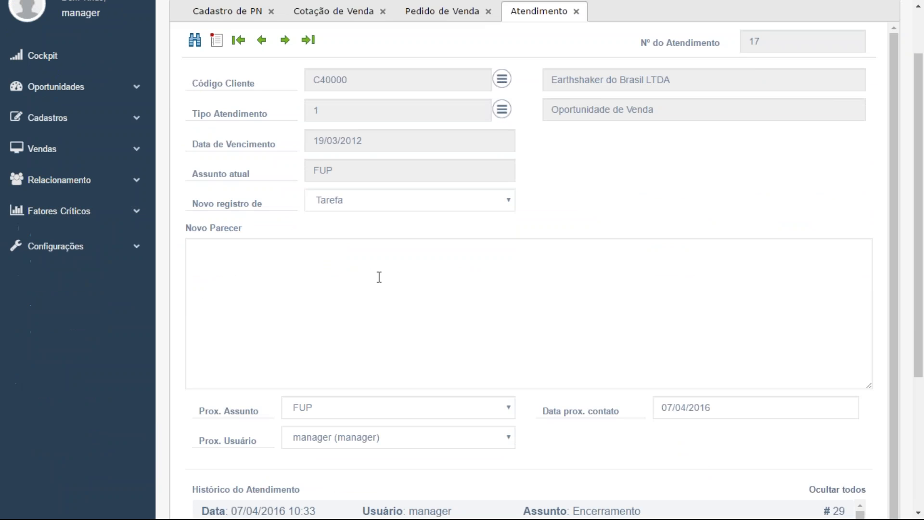
scroll(567, 224, "up", 1)
scroll(567, 224, "up", 2)
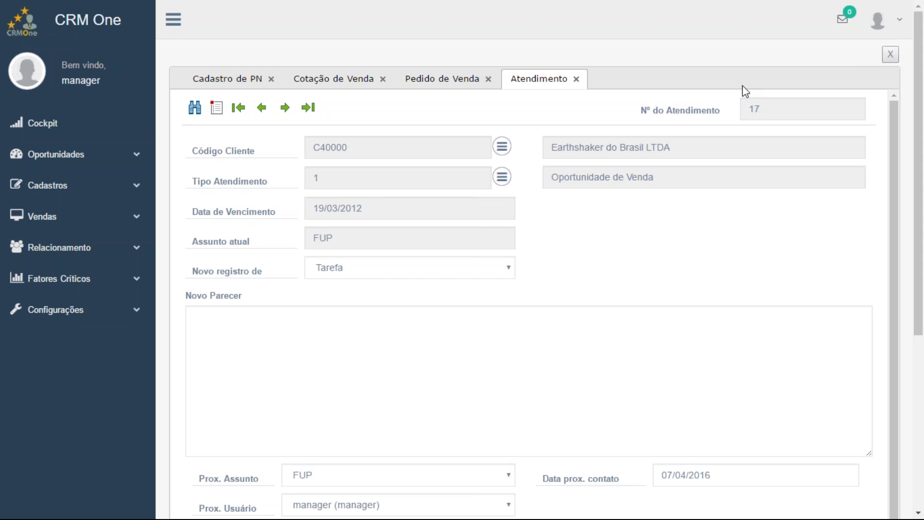
Open the Cockpit and load customer C20000, Maxi-Teq do Brasil LTDA, reviewing its details
left_click(58, 127)
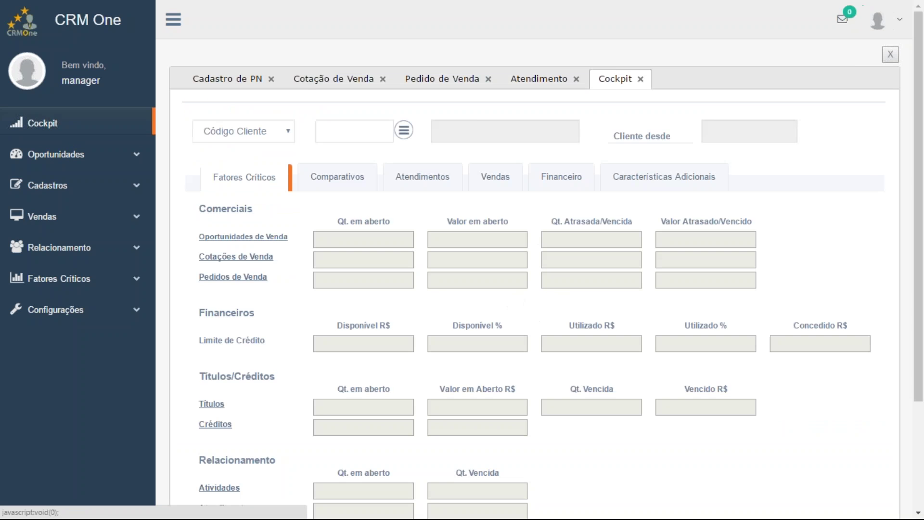
left_click(406, 134)
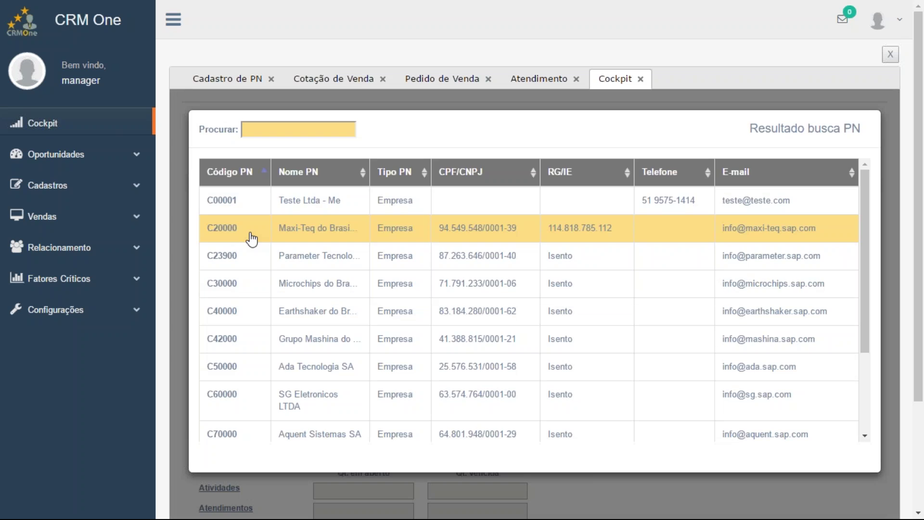
left_click(310, 241)
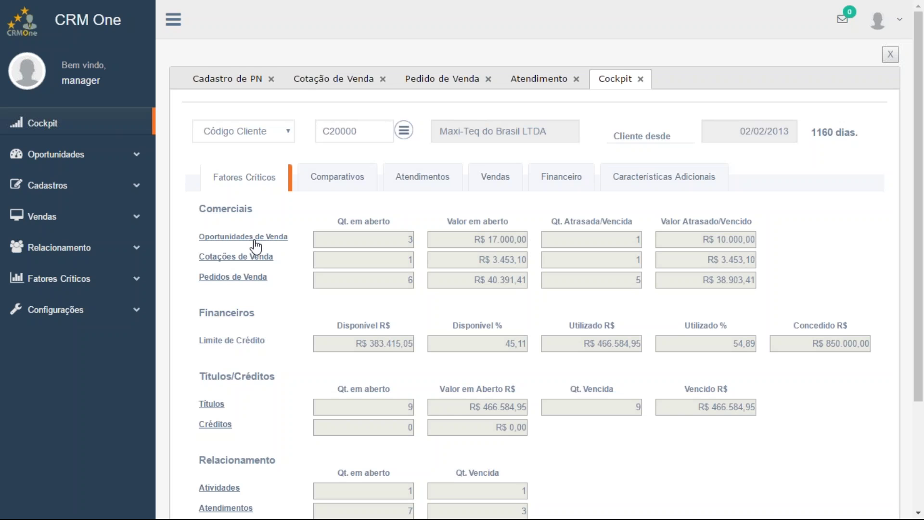
scroll(256, 246, "down", 1)
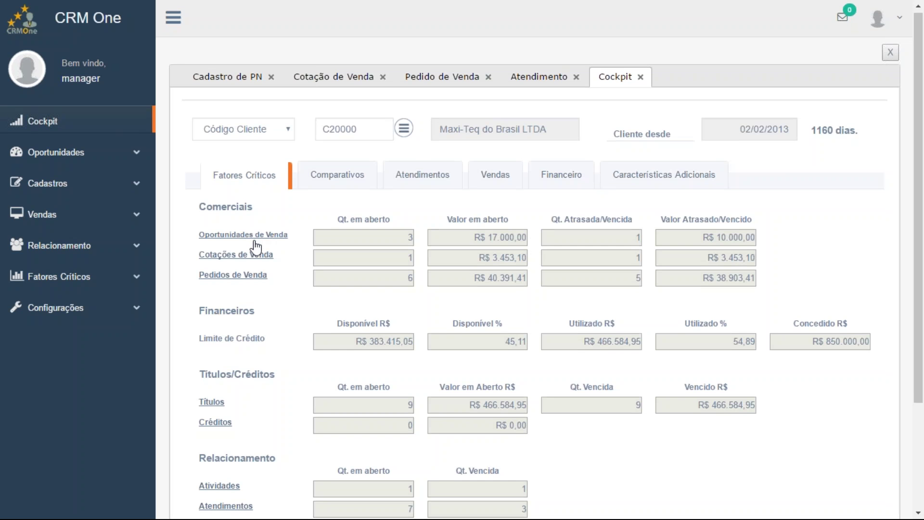
scroll(255, 247, "down", 3)
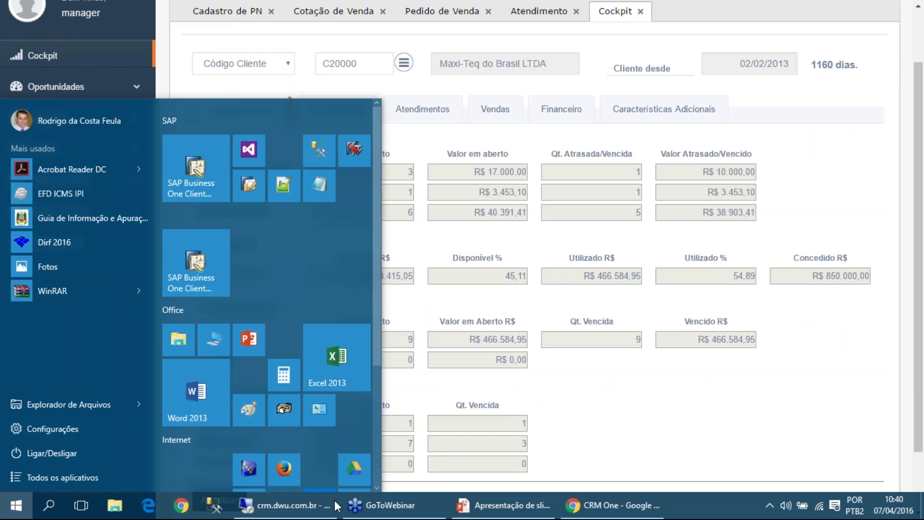
Switch to the remote SAP session and close the outdated Cockpit window
key("super")
left_click(295, 512)
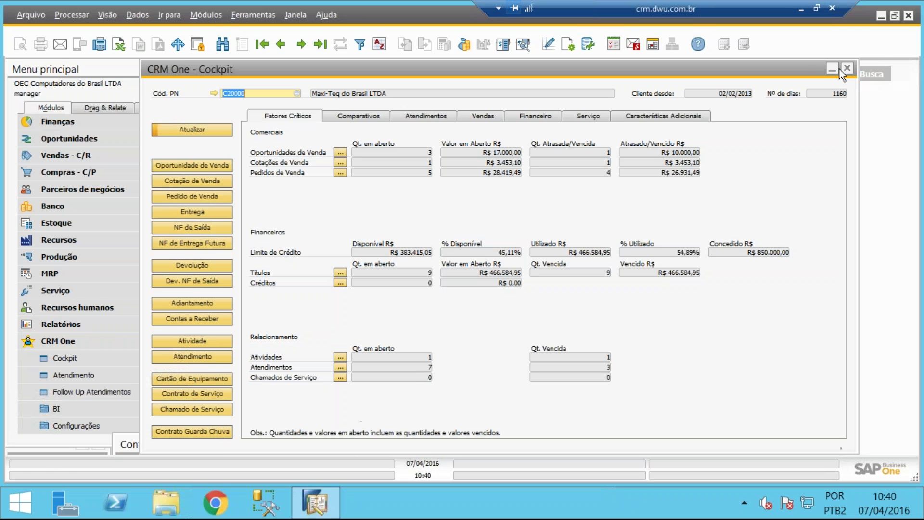
left_click(846, 68)
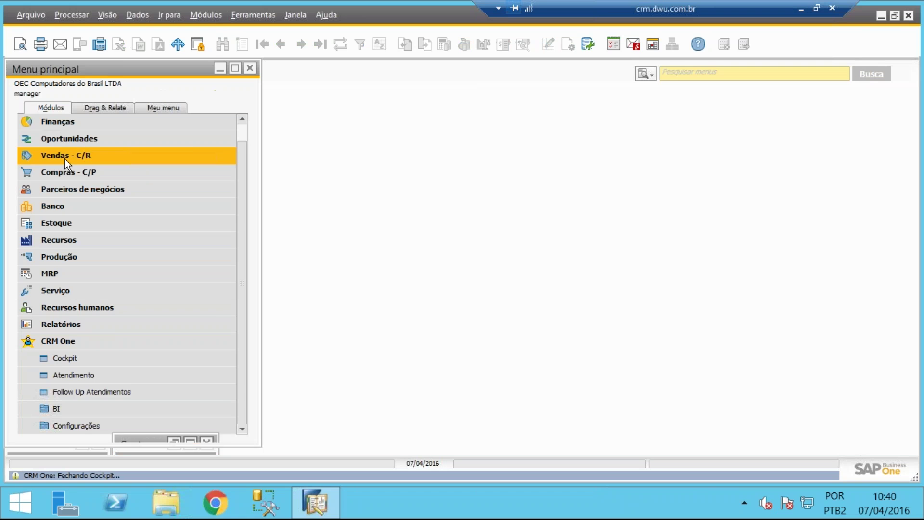
Open latest sales order 64, launch its customer's Cockpit, and show the detailed Títulos list
left_click(64, 158)
left_click(85, 173)
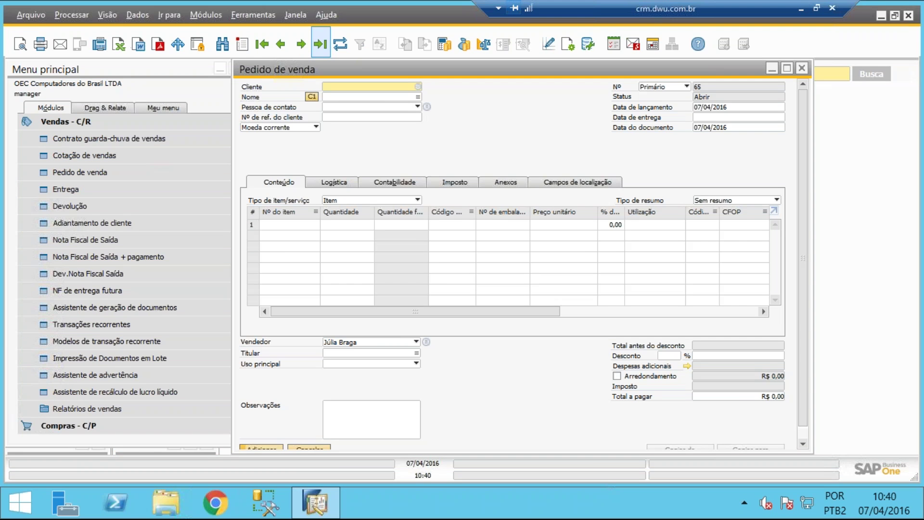
left_click(320, 45)
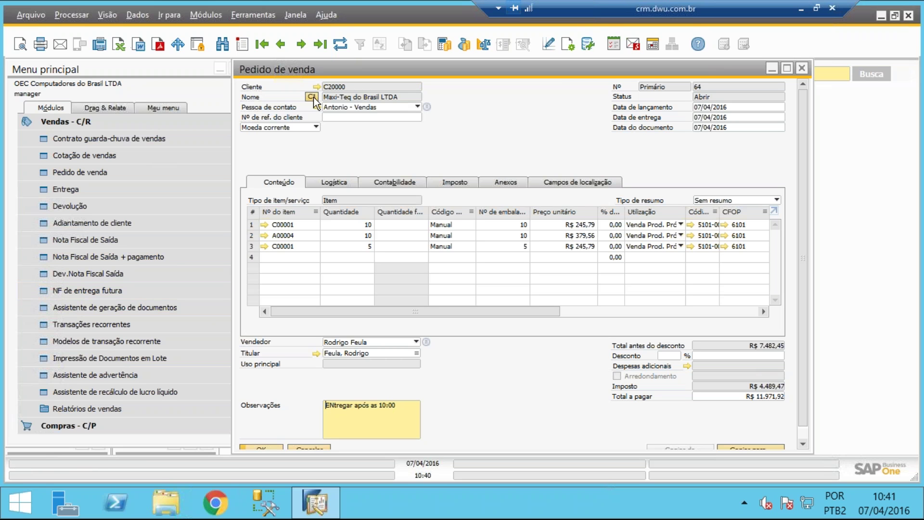
left_click(312, 96)
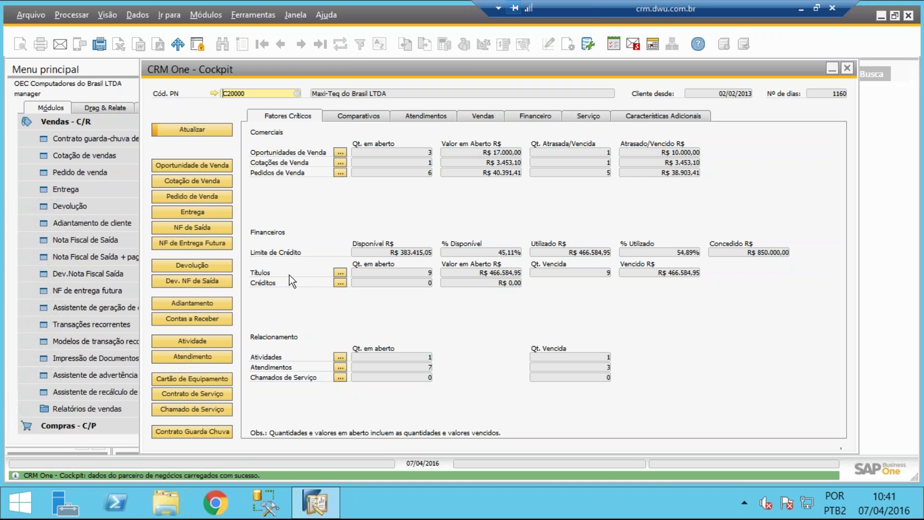
left_click(344, 274)
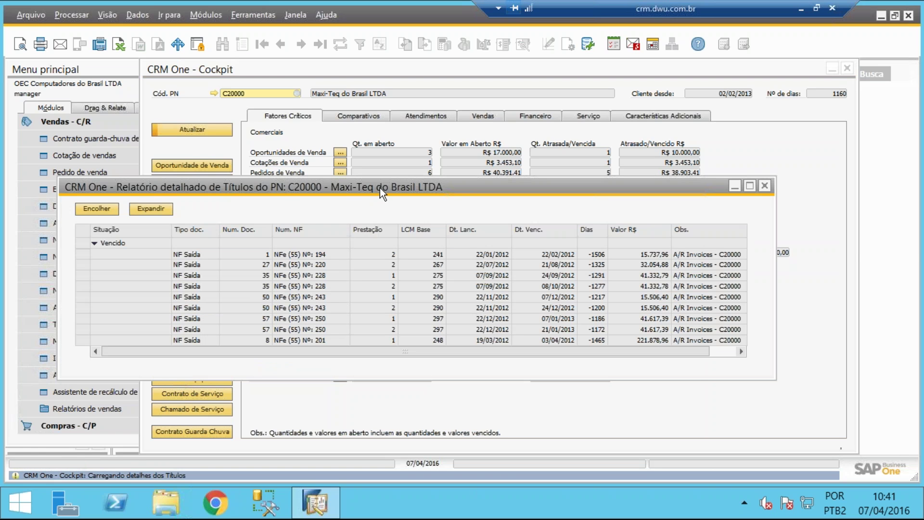
Open NF Saída 35 (installment 2) from the Títulos report, then minimise both windows
left_click_drag(401, 195, 547, 264)
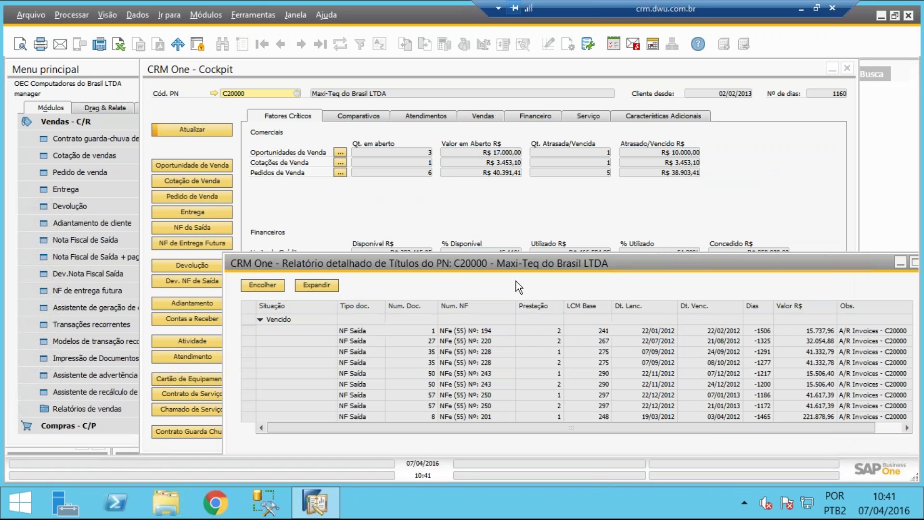
left_click(253, 363)
double_click(253, 363)
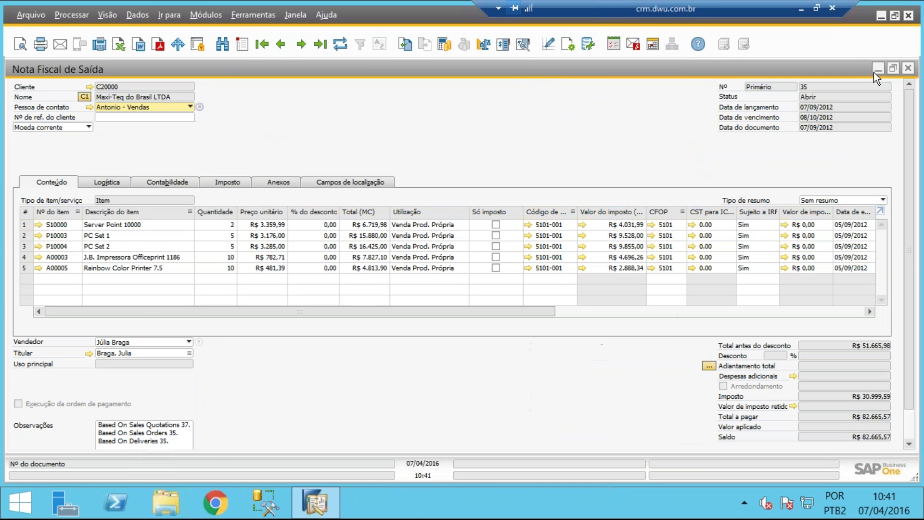
left_click(875, 70)
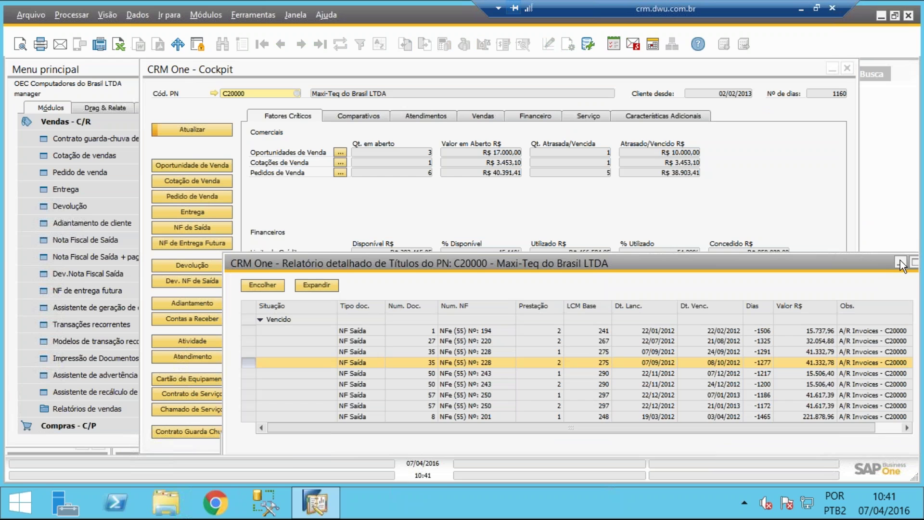
left_click(900, 262)
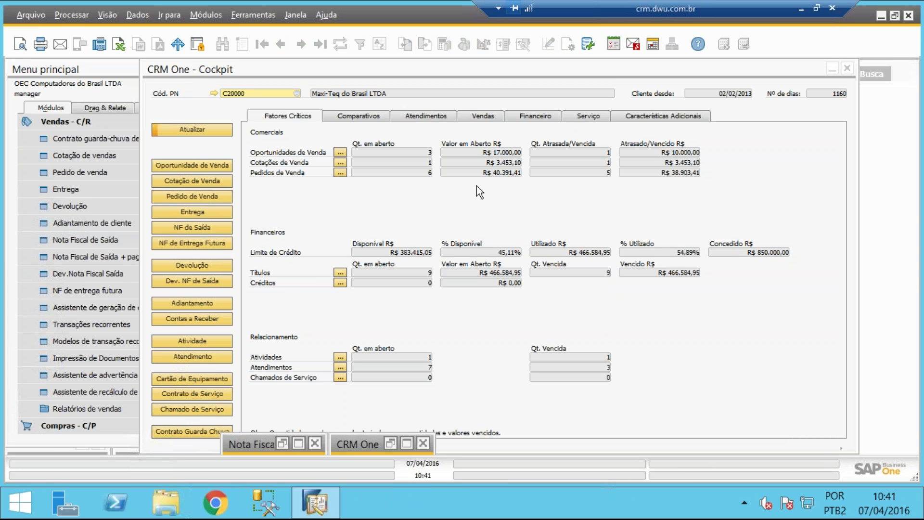
Review Maxi-Teq's Características Adicionais (Zaffari business group, Coligada hierarchy), then close the Cockpit
left_click(666, 117)
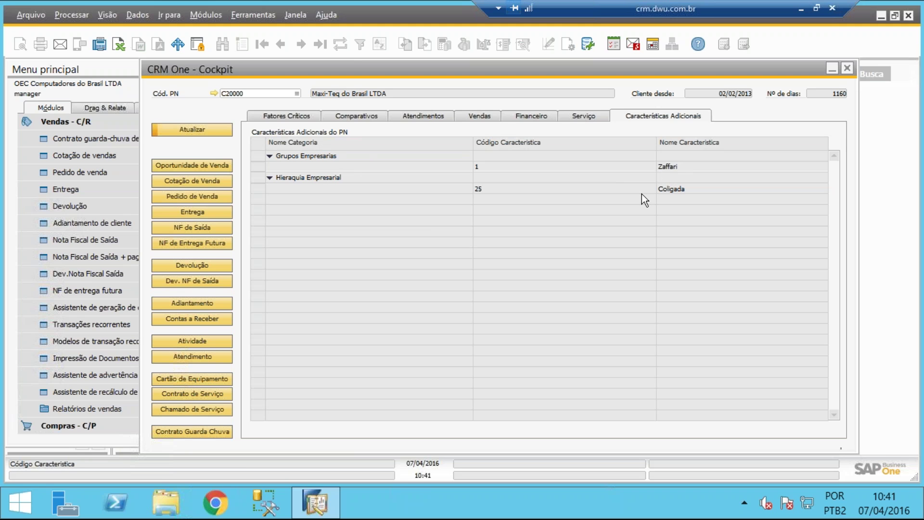
left_click(849, 68)
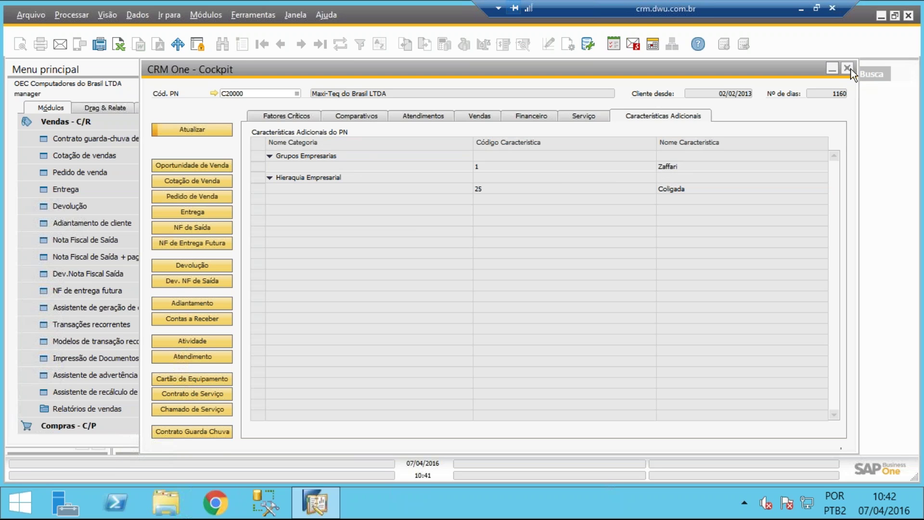
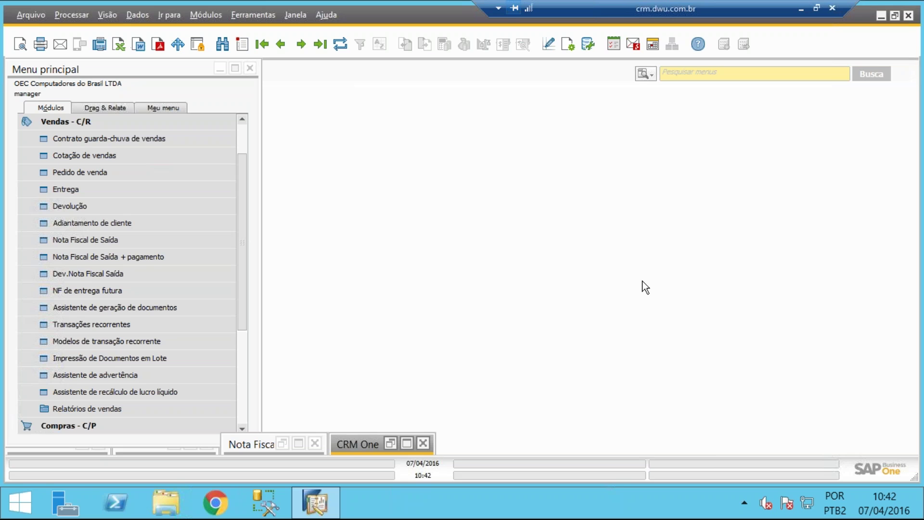
Close the overdue titles report, collapse Vendas - C/R and expand Oportunidades in the main menu
left_click(408, 443)
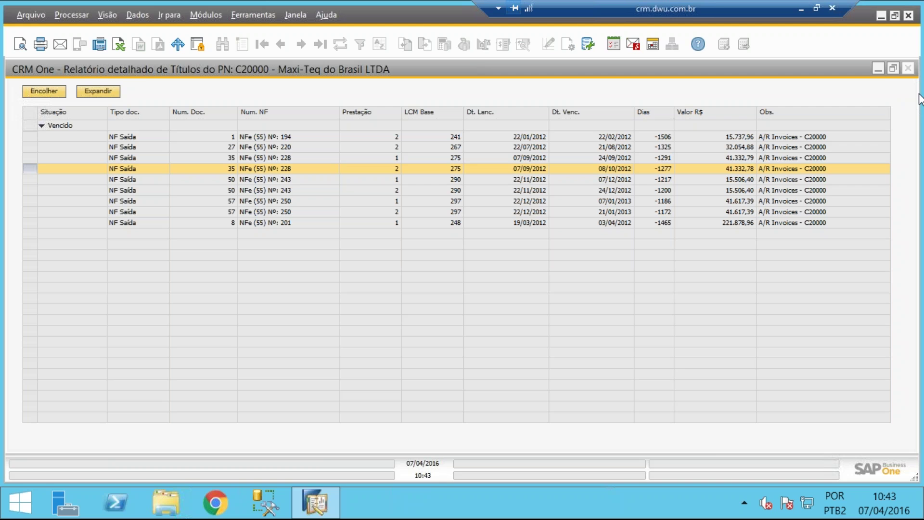
left_click(872, 73)
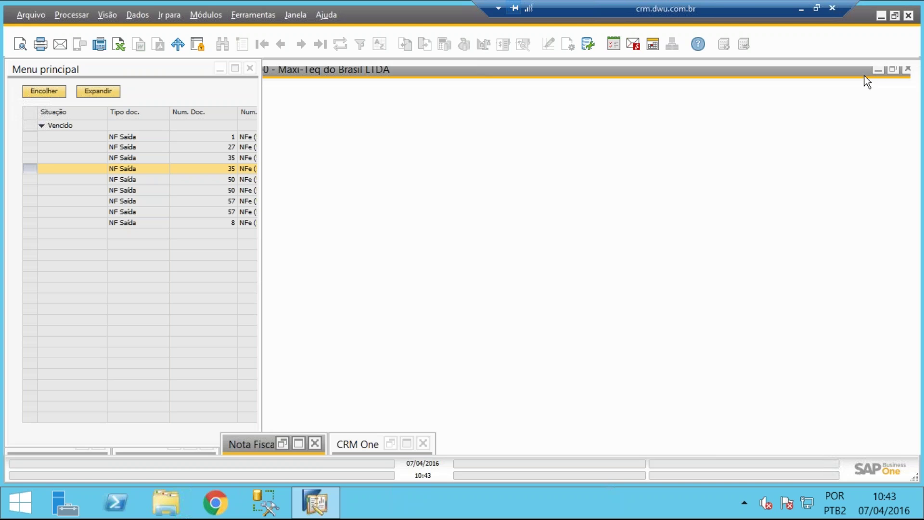
left_click(240, 408)
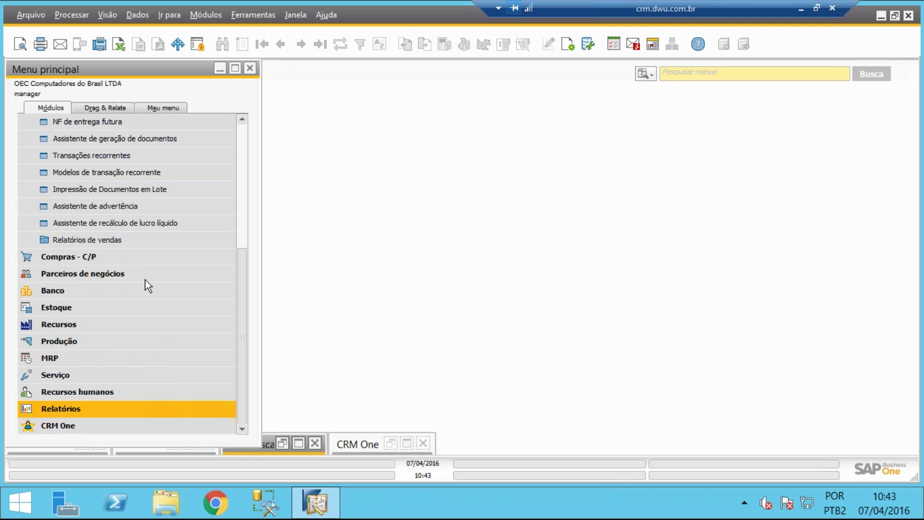
scroll(223, 136, "up", 5)
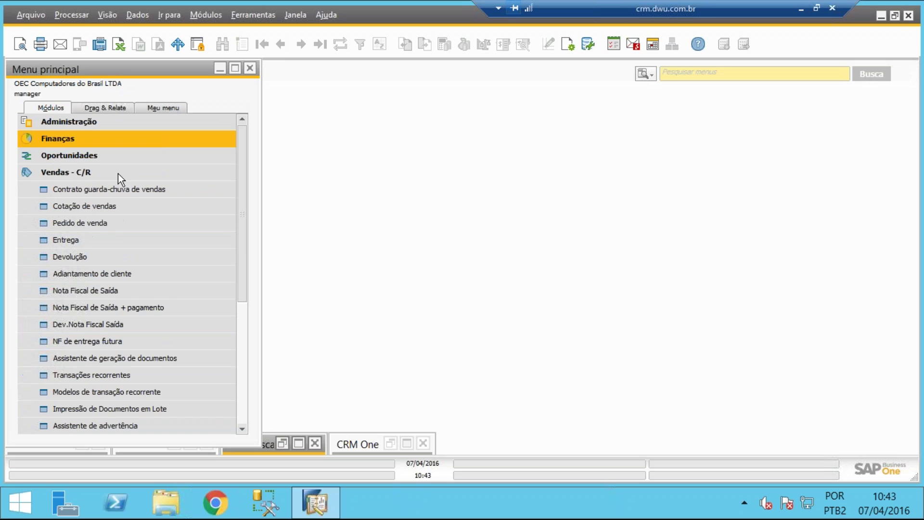
left_click(116, 175)
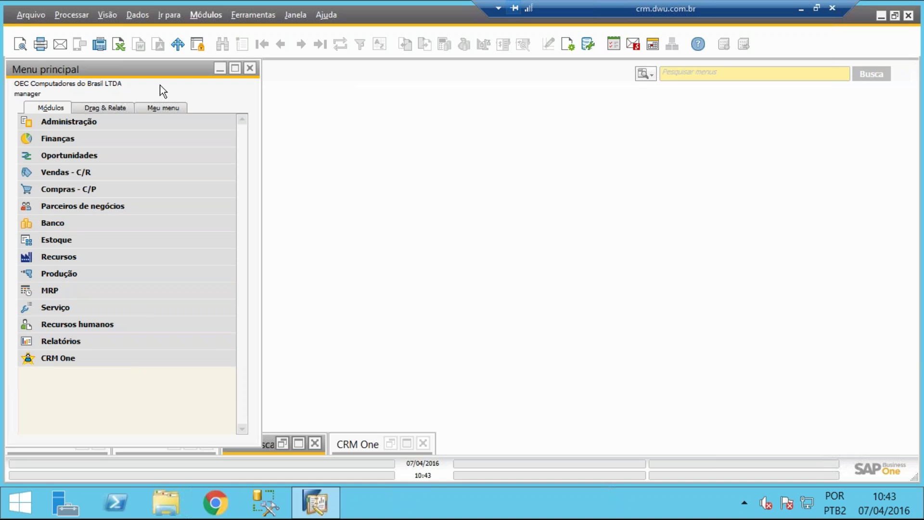
left_click(88, 158)
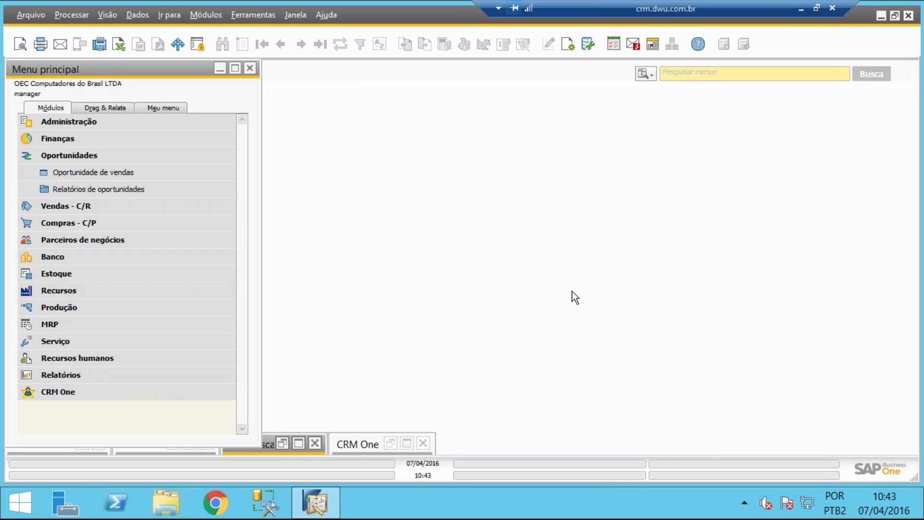
Minimise the remote session and scroll through Maxi-Teq's Fatores Críticos figures in the CRM One Cockpit
left_click(802, 10)
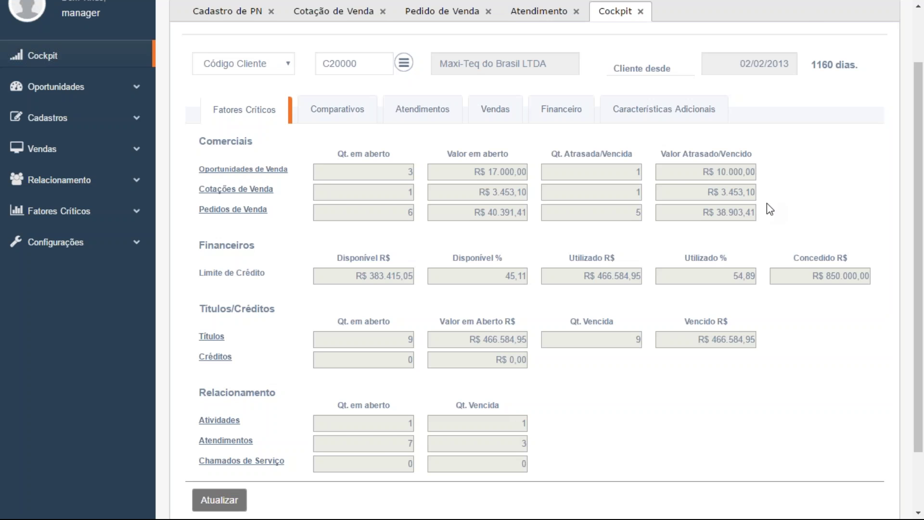
scroll(767, 203, "up", 2)
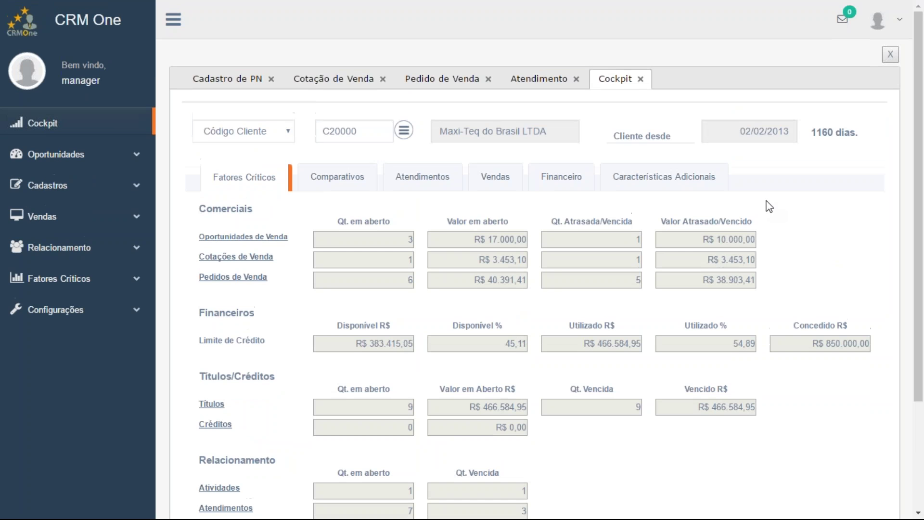
scroll(770, 207, "down", 2)
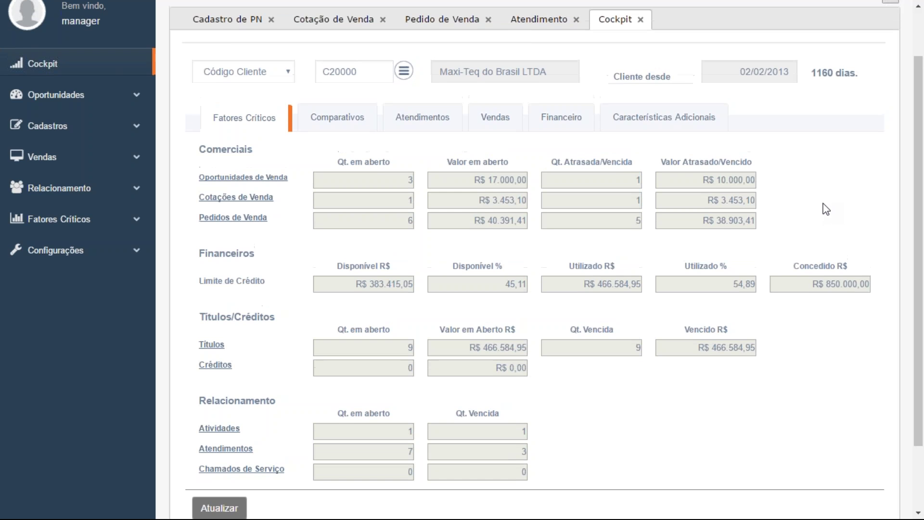
scroll(823, 207, "up", 2)
scroll(822, 210, "down", 2)
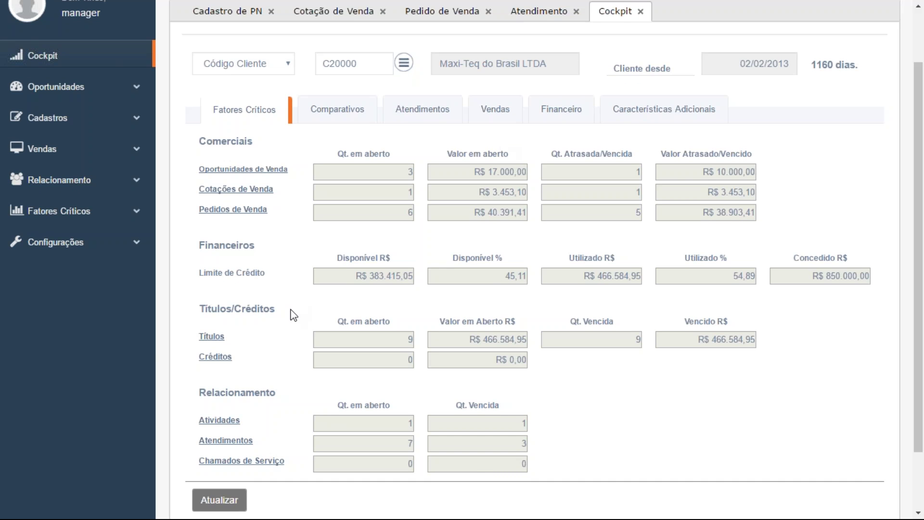
scroll(293, 315, "up", 1)
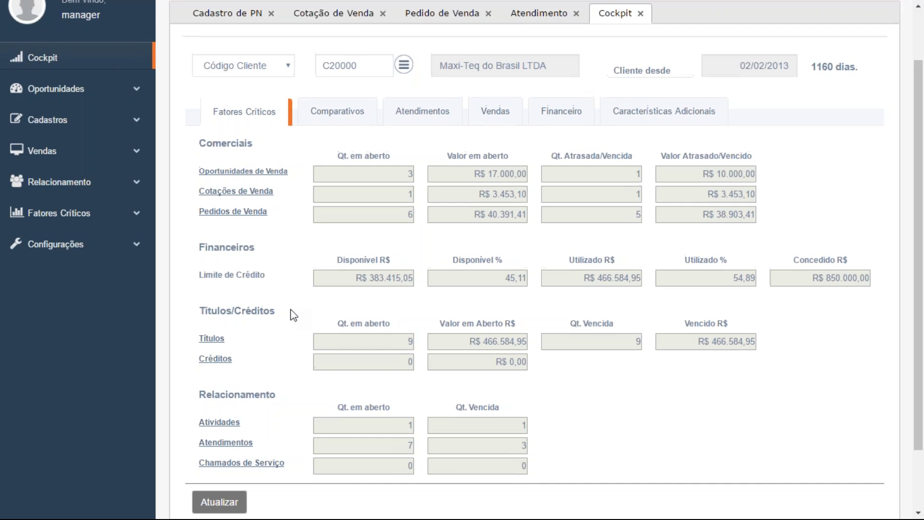
scroll(292, 315, "up", 2)
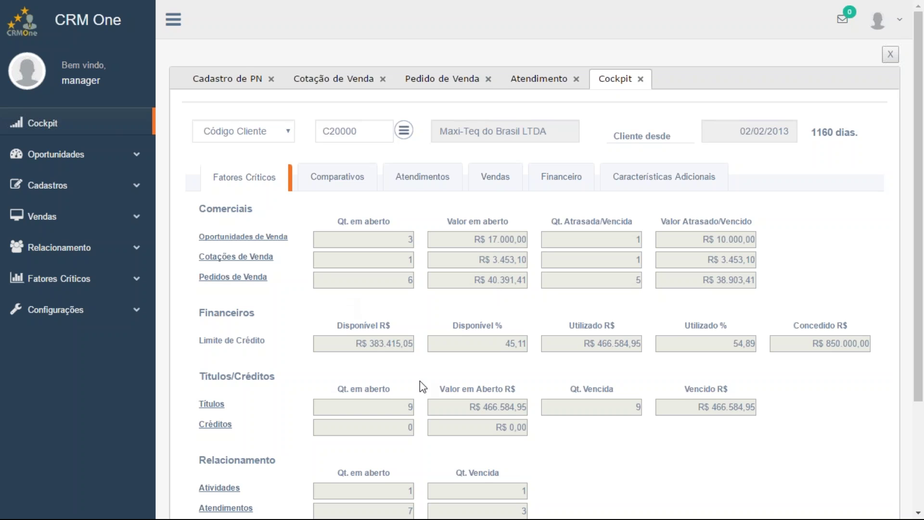
scroll(524, 392, "down", 1)
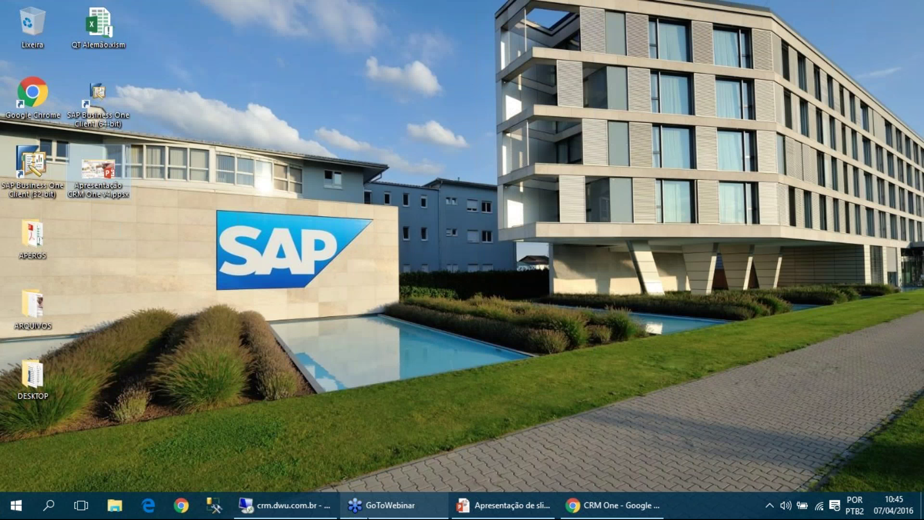
Open the Users setup through the menu search 'usu' and look up the manager user
left_click(288, 505)
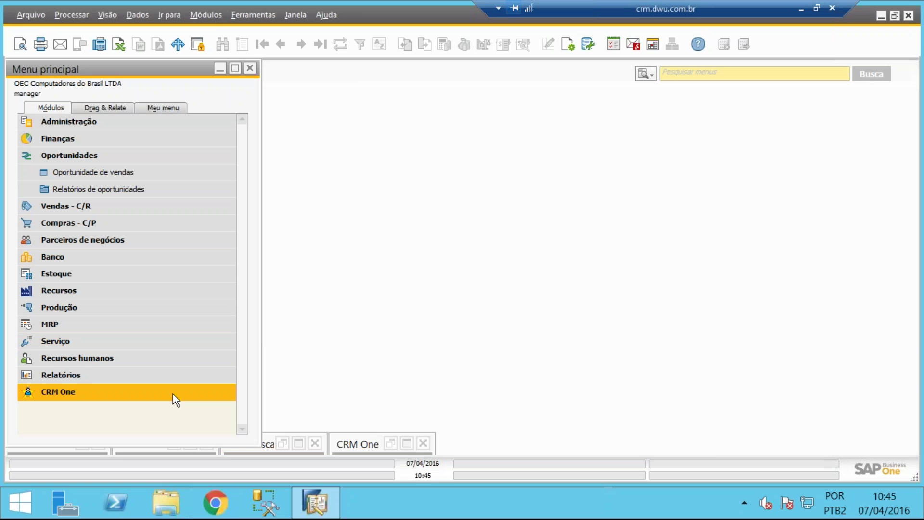
left_click(172, 394)
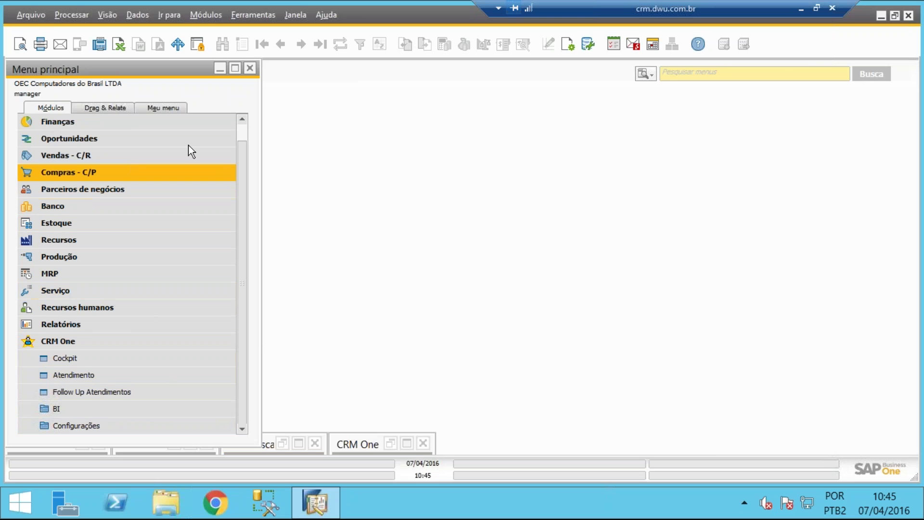
left_click(668, 75)
type("usu")
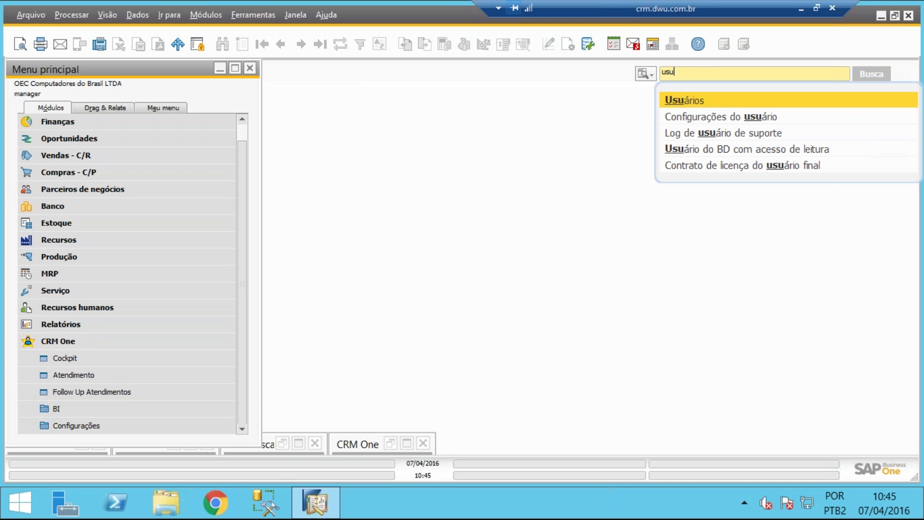
key("Return")
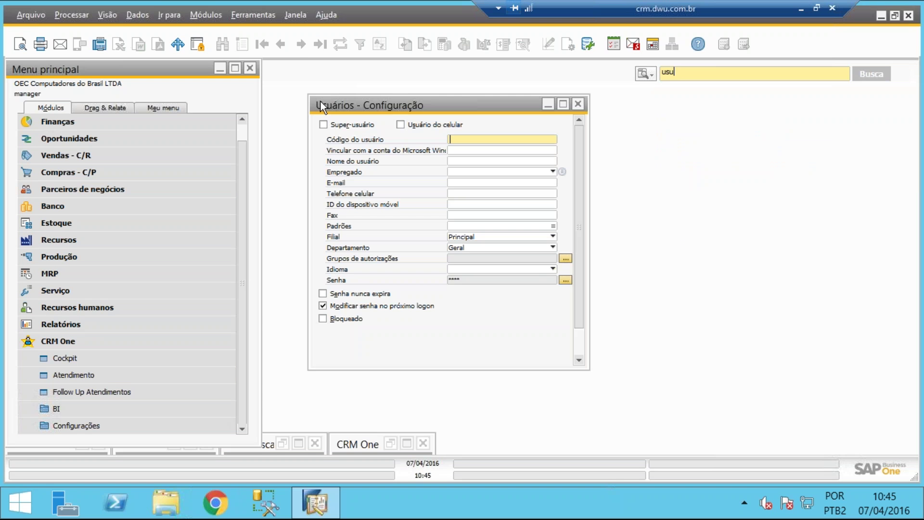
left_click(241, 44)
type("manager")
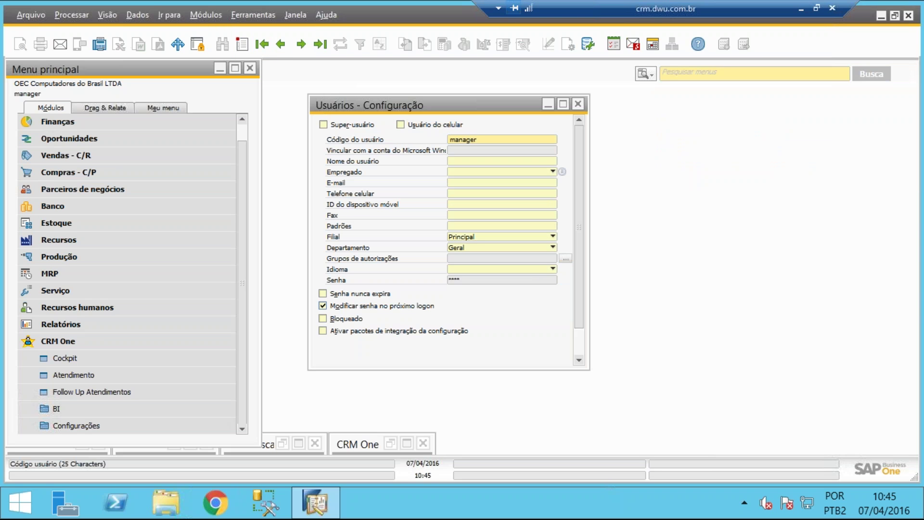
key("Return")
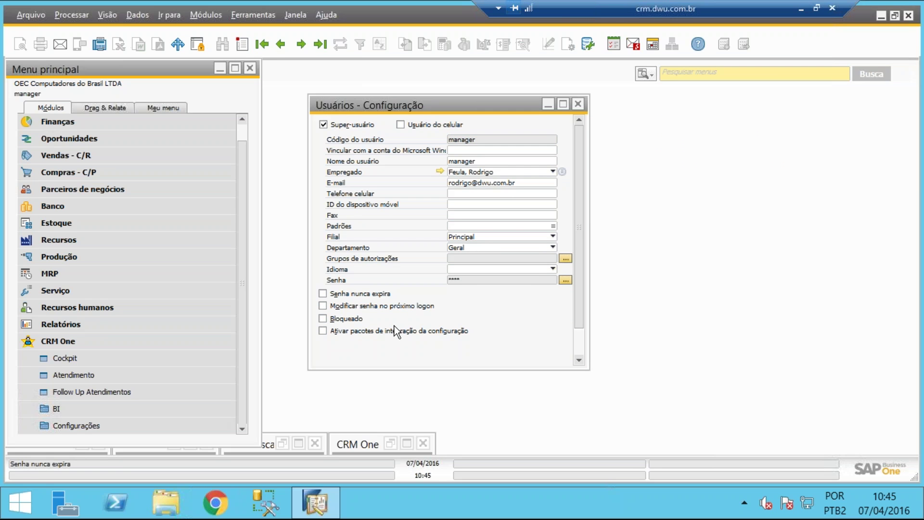
Move to the target user, set Departamento to Vendas, save the update and close the setup
left_click(300, 45)
left_click(301, 44)
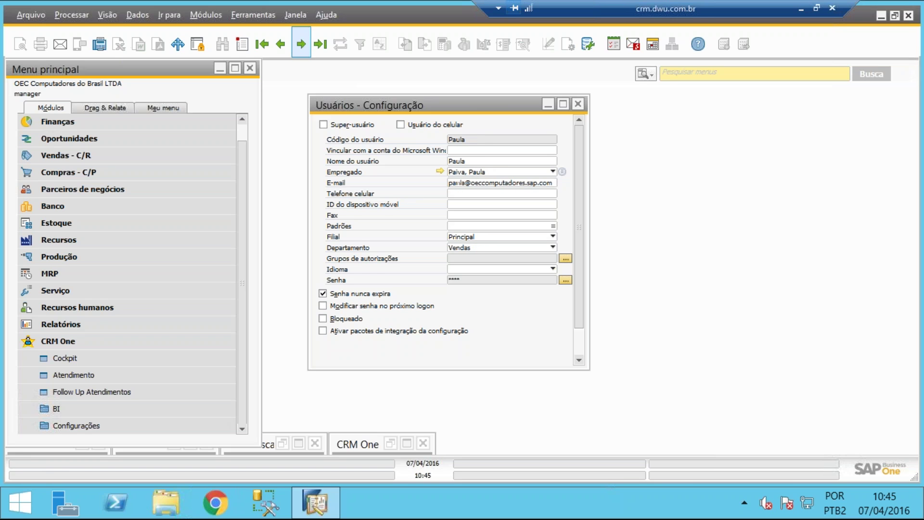
left_click(300, 44)
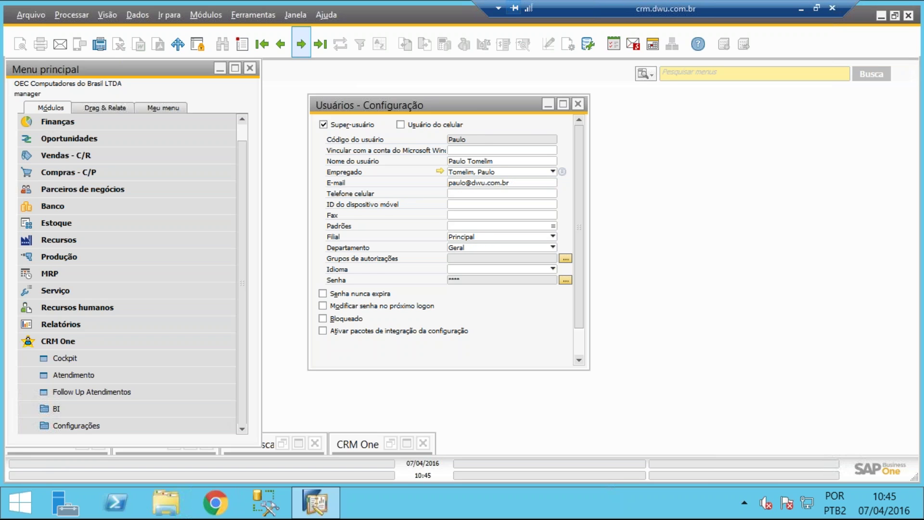
left_click(470, 251)
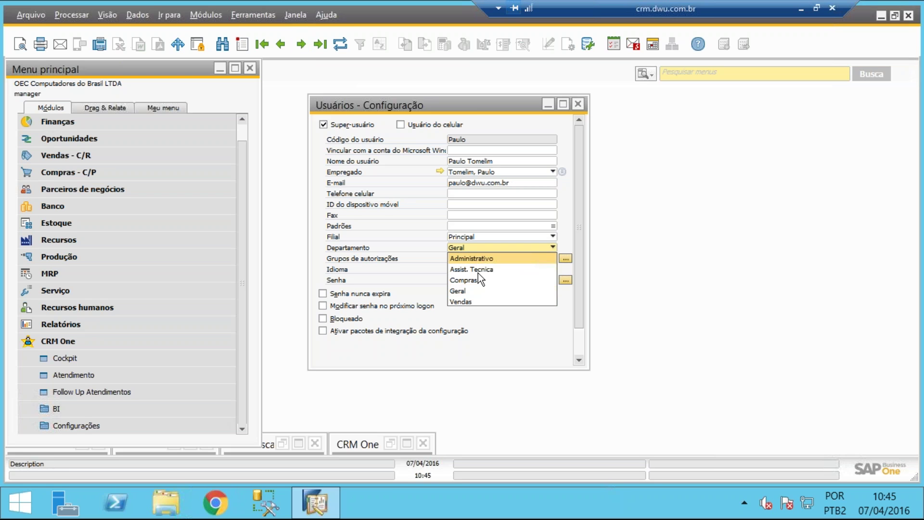
left_click(477, 301)
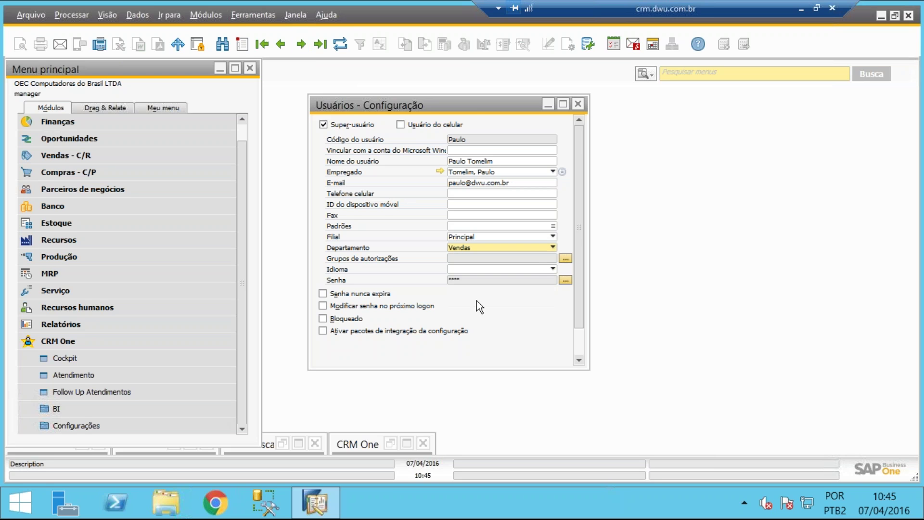
scroll(583, 354, "down", 1)
left_click(346, 353)
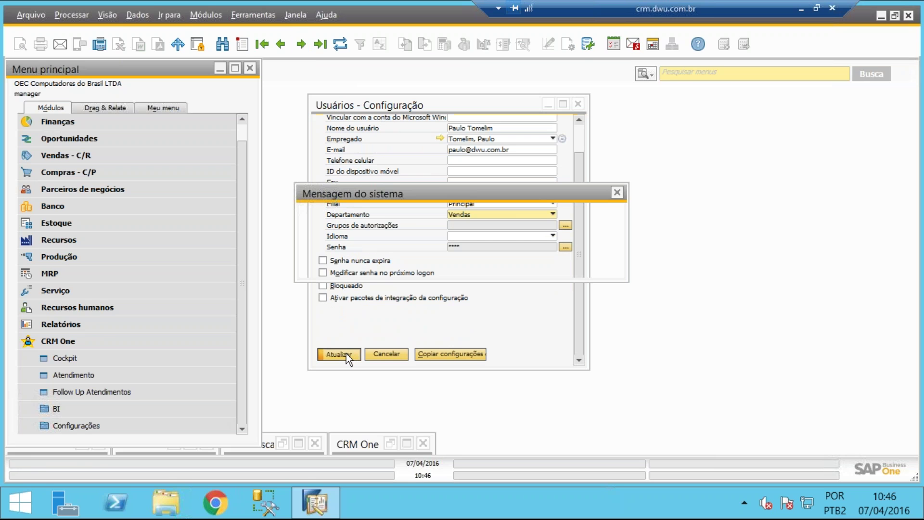
left_click(332, 264)
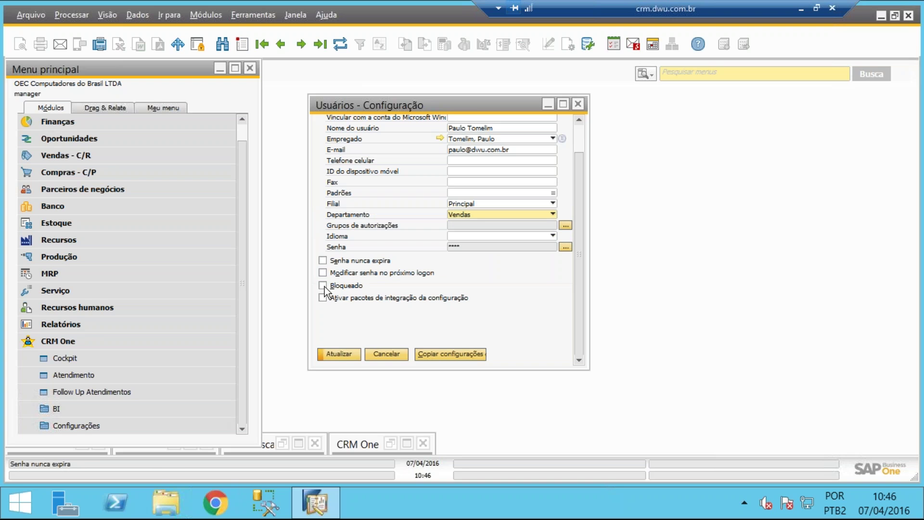
left_click(327, 356)
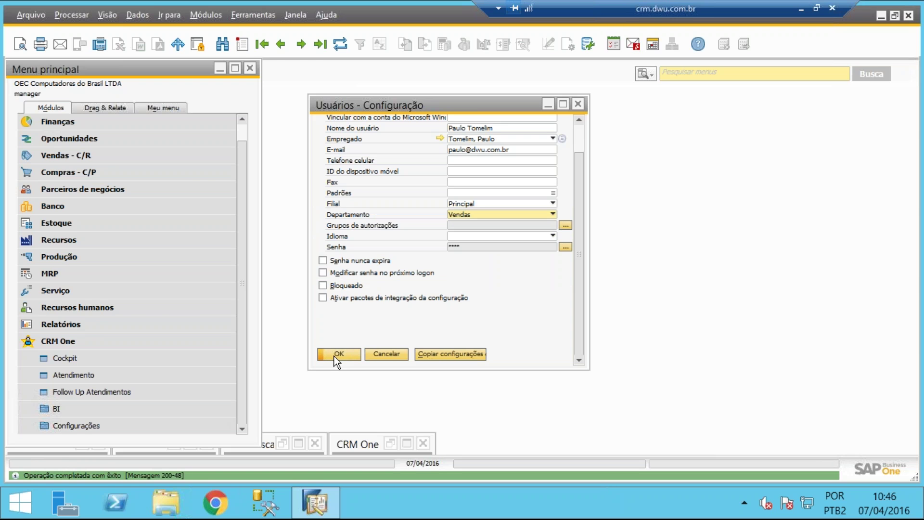
left_click(334, 356)
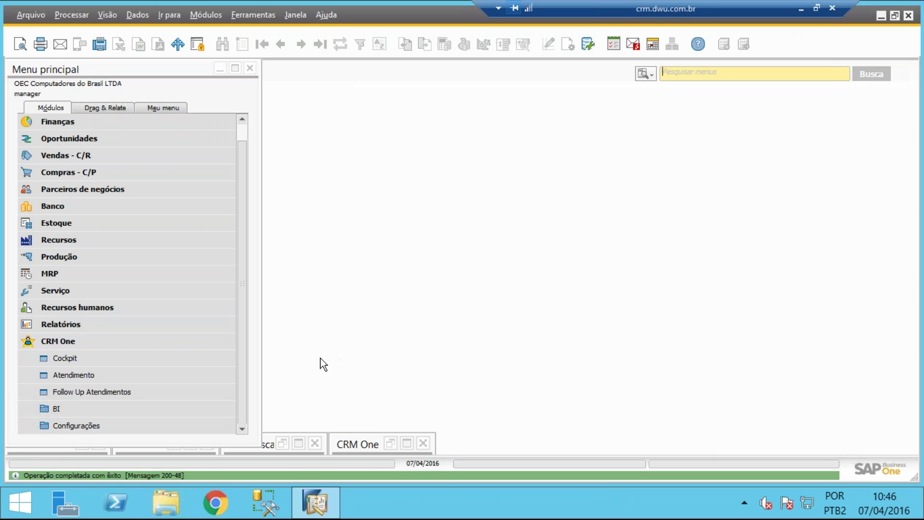
Open Configuração Departamentos, select Vendas and set the first group row to Produtores
left_click(117, 426)
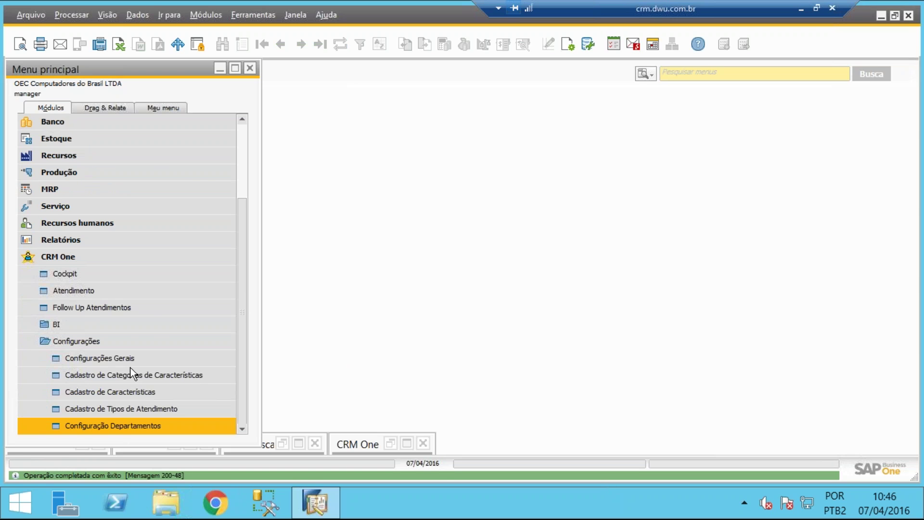
left_click(143, 429)
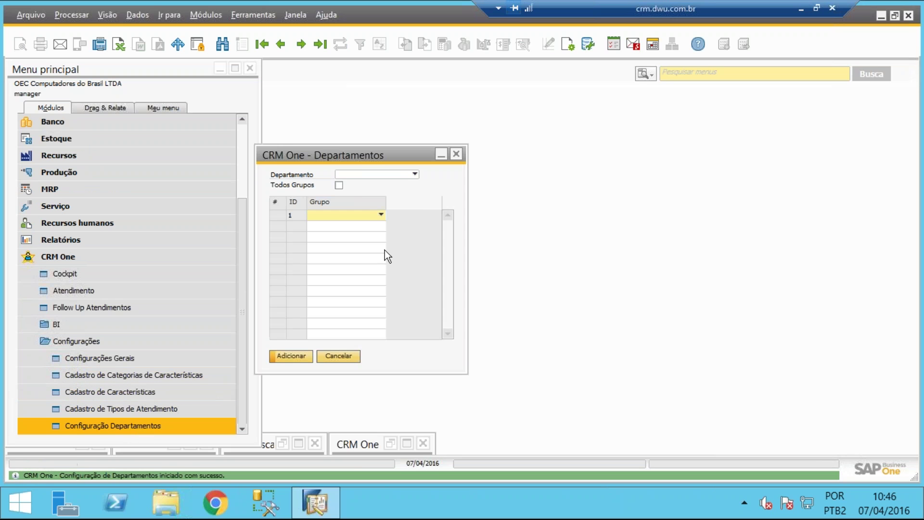
left_click(403, 173)
left_click(389, 211)
left_click(377, 215)
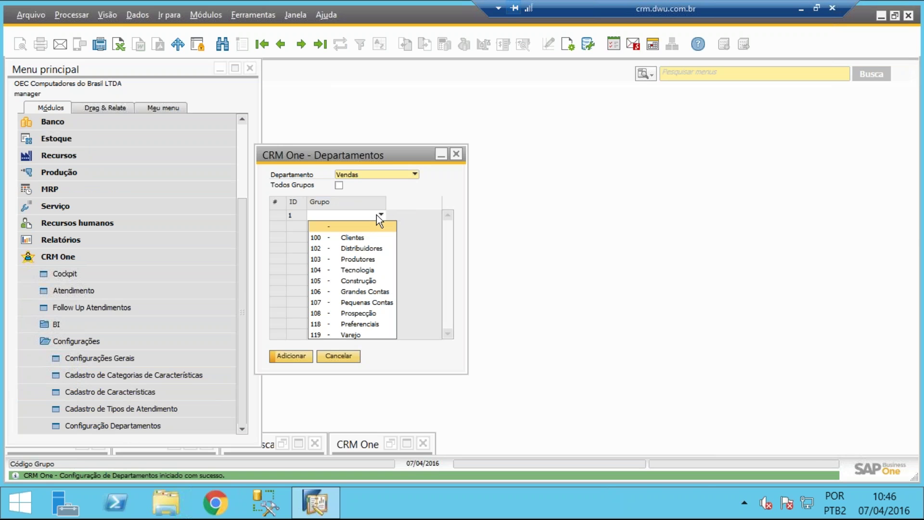
left_click(366, 261)
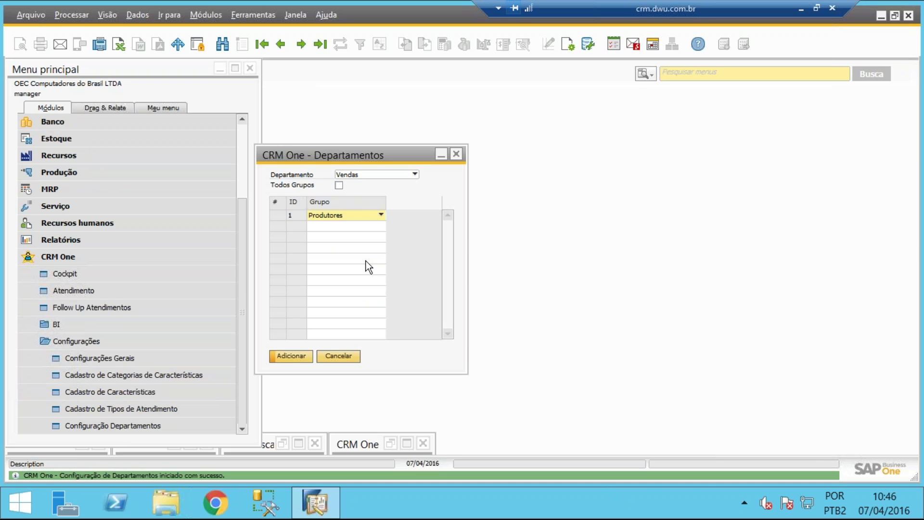
Add a second group row set to Tecnologia, save the assignments and close the window
right_click(372, 216)
left_click(412, 271)
left_click(380, 225)
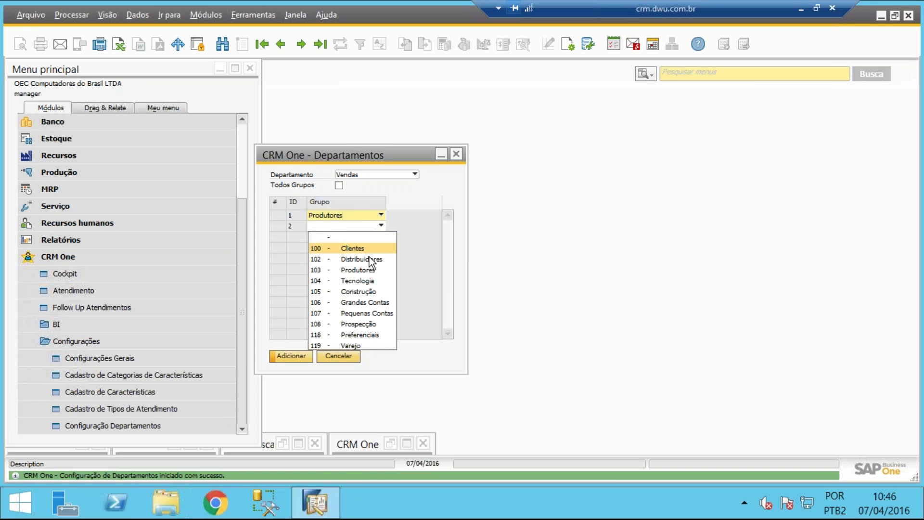
left_click(371, 281)
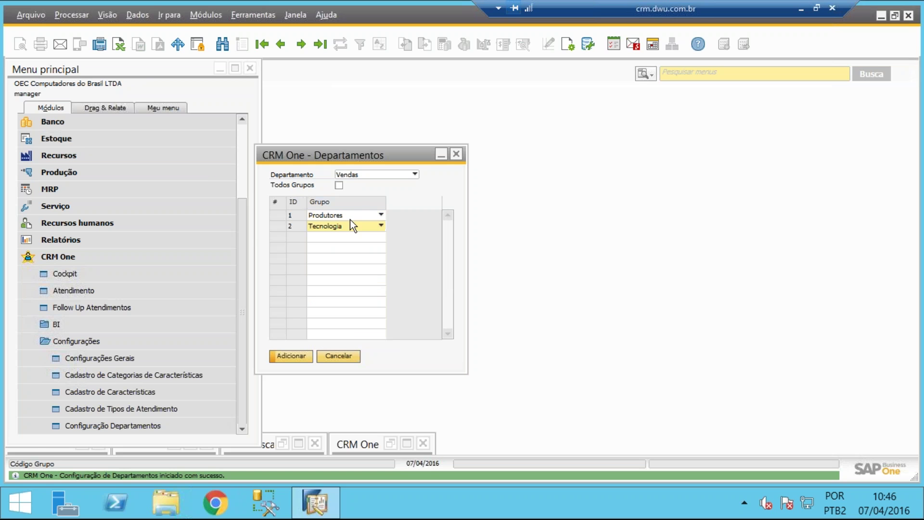
left_click(301, 358)
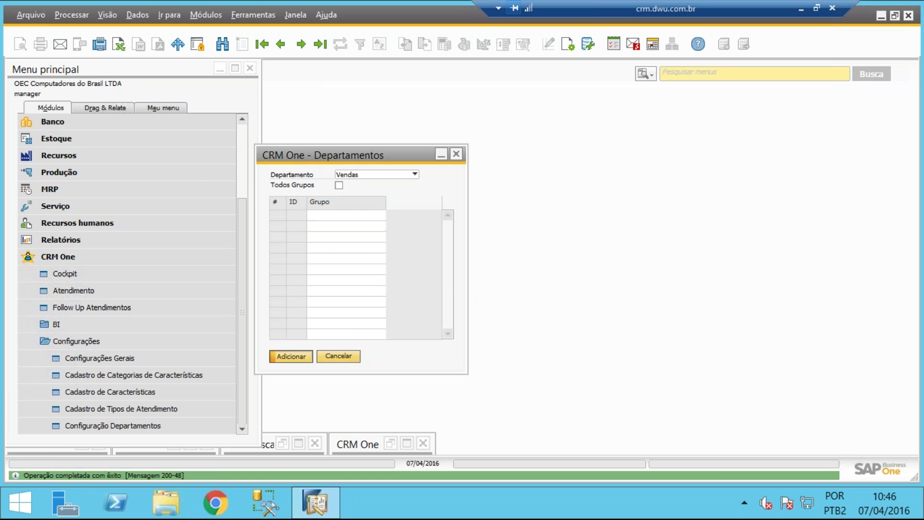
left_click(337, 357)
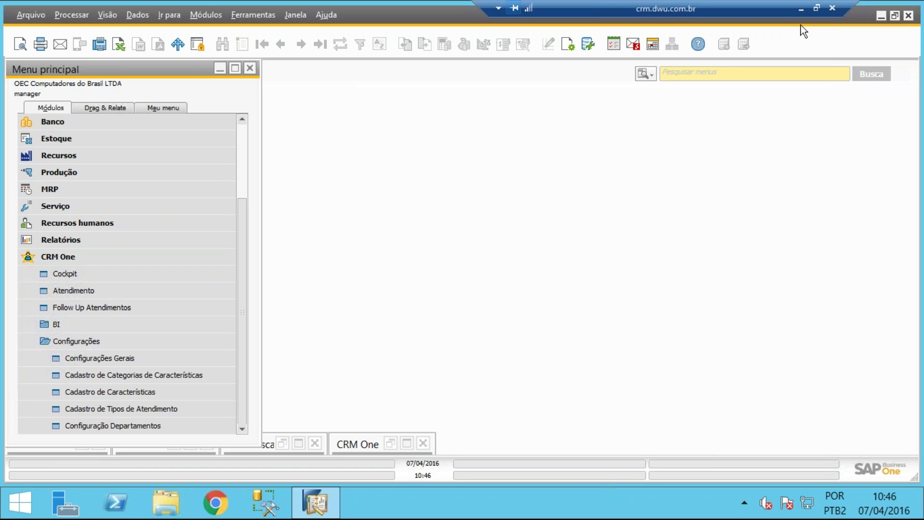
Minimise the remote SAP session and return to the CRM One browser window
left_click(802, 10)
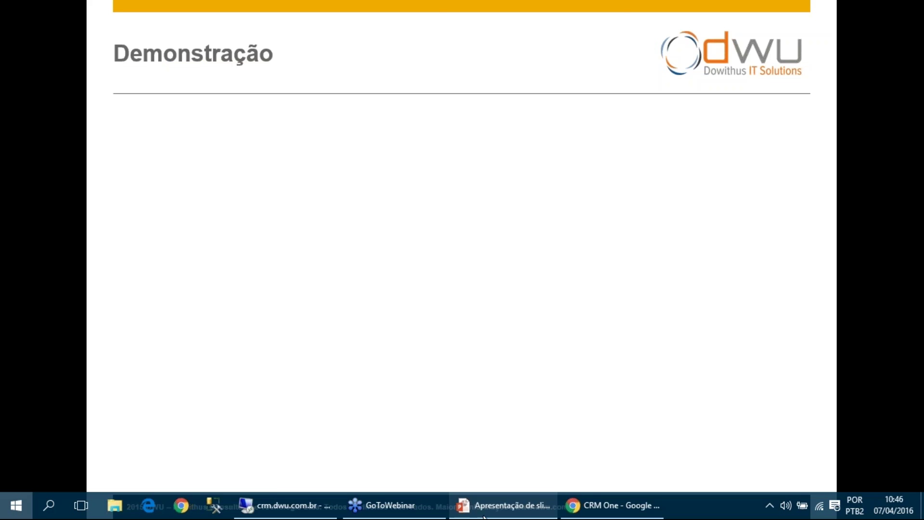
key("super")
left_click(592, 505)
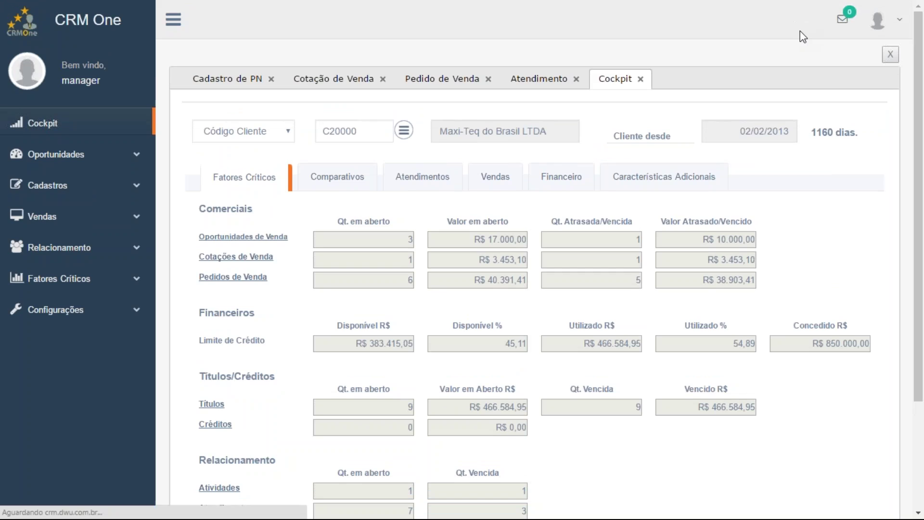
Log out of the manager account and sign back in with the Vendas user's e-mail and password
left_click(801, 30)
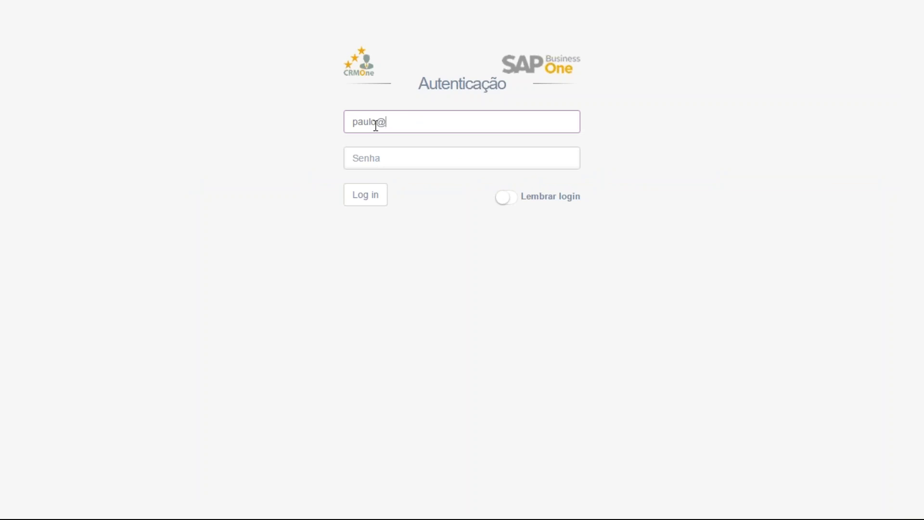
key("Tab")
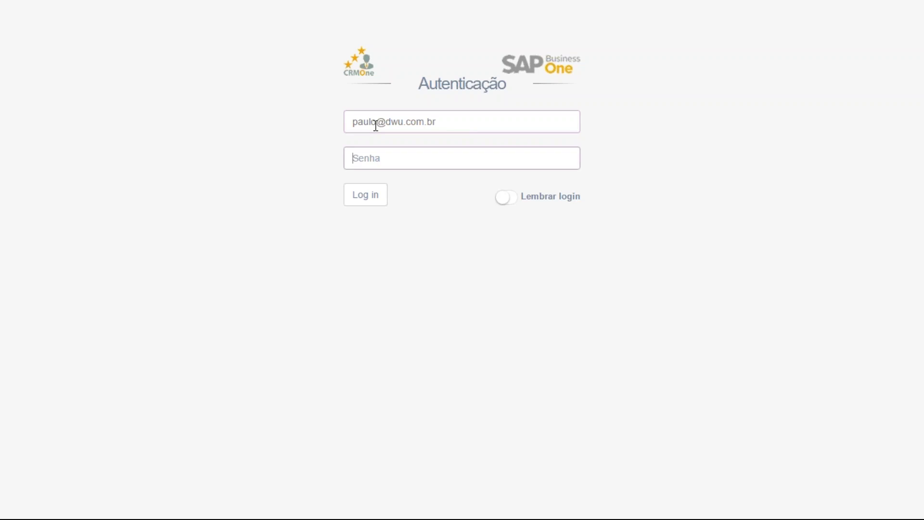
type("********")
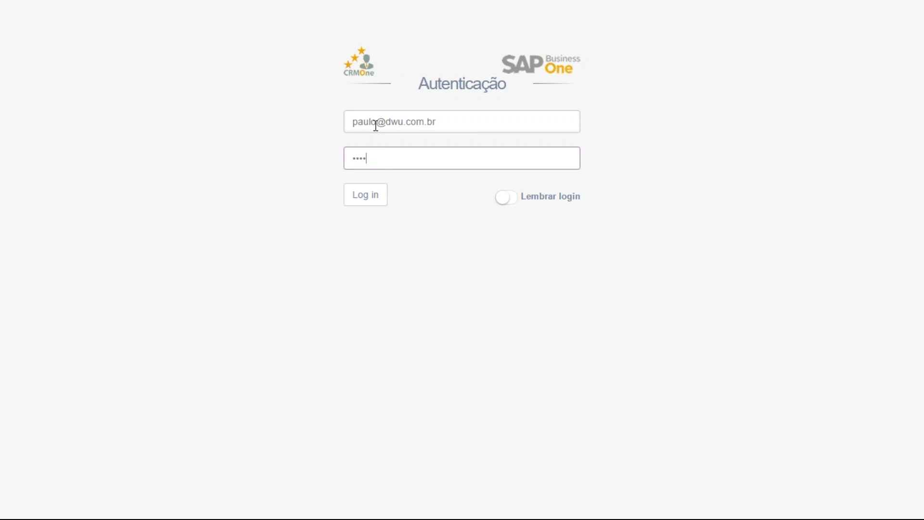
left_click(365, 195)
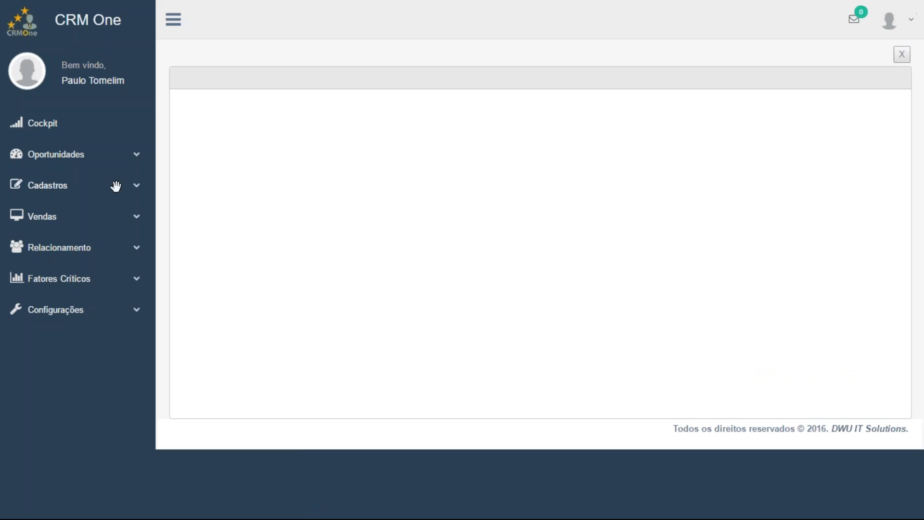
Search up business partner C60000 (SG Eletronicos LTDA), then start a new partner record
left_click(66, 188)
left_click(80, 219)
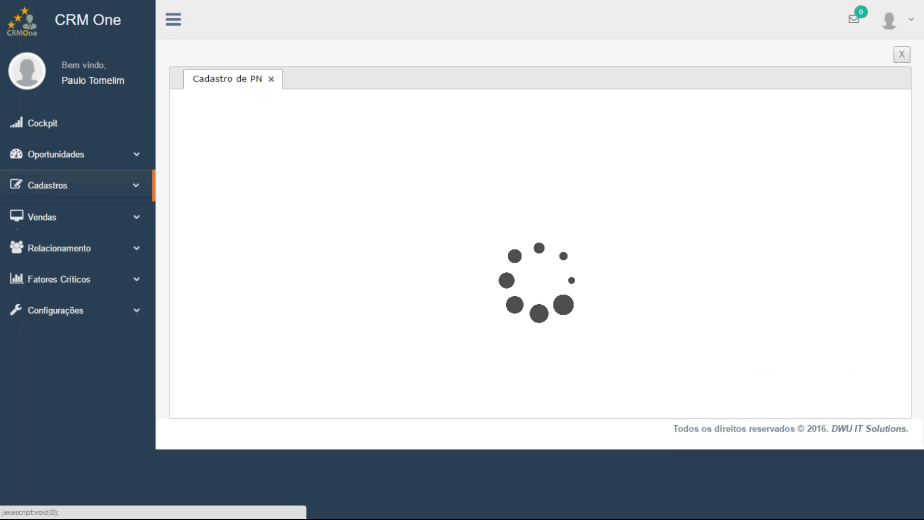
left_click(456, 231)
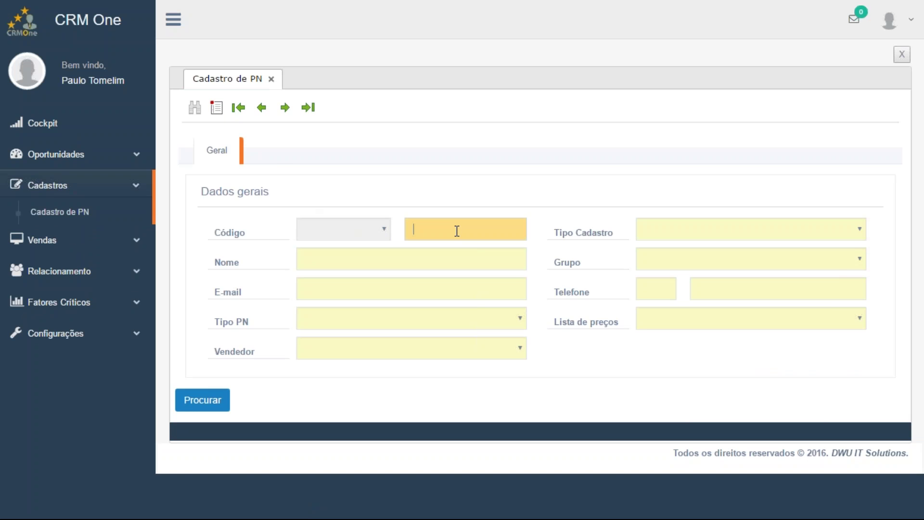
key("Tab")
left_click(456, 232)
left_click(216, 406)
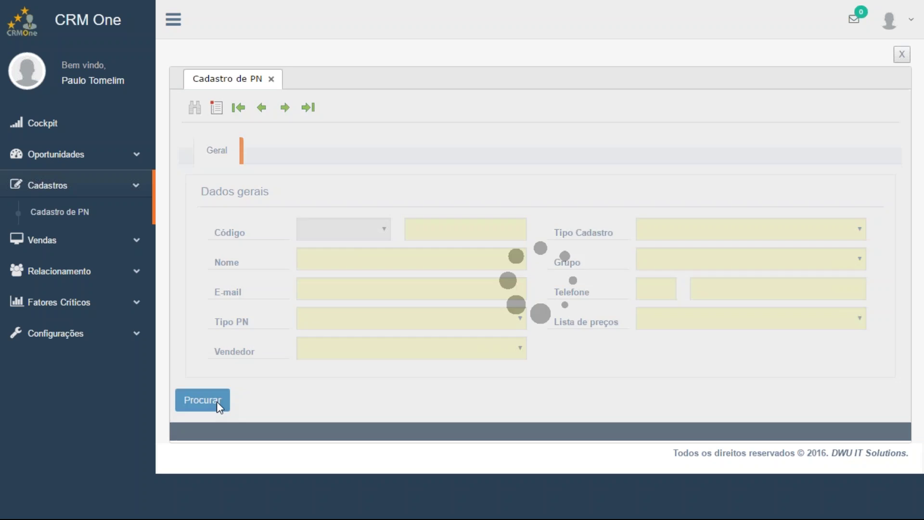
left_click(217, 402)
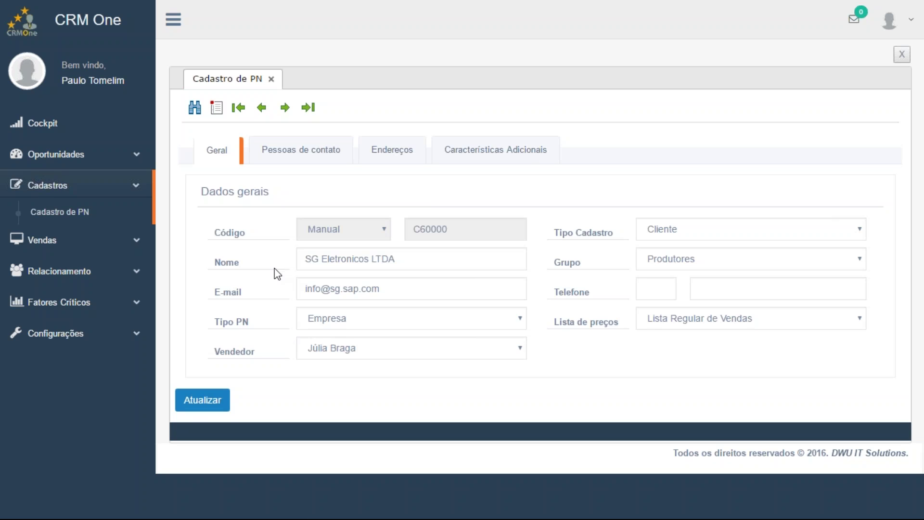
left_click(216, 108)
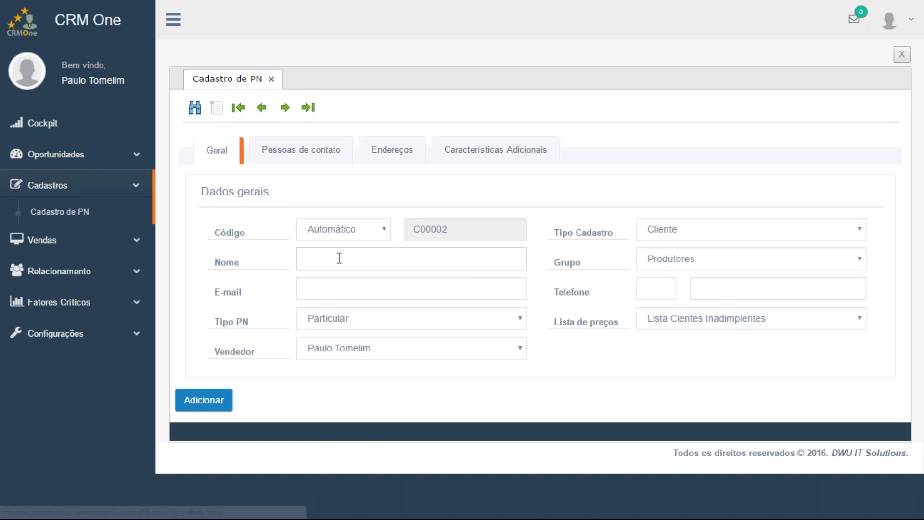
Enter the partner name EMPRESA XYZ LTDA. from the autofill suggestion and fill in its e-mail
left_click(339, 258)
type("Empr")
key("Down")
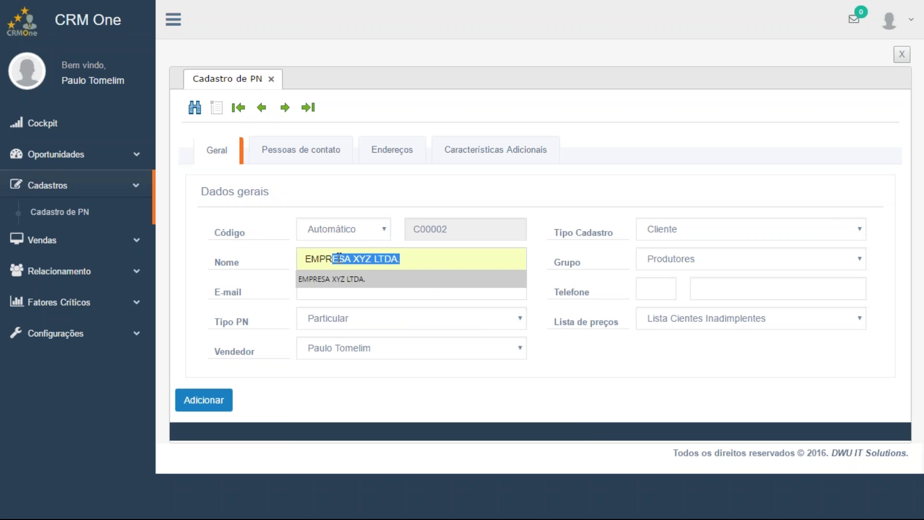
key("Tab")
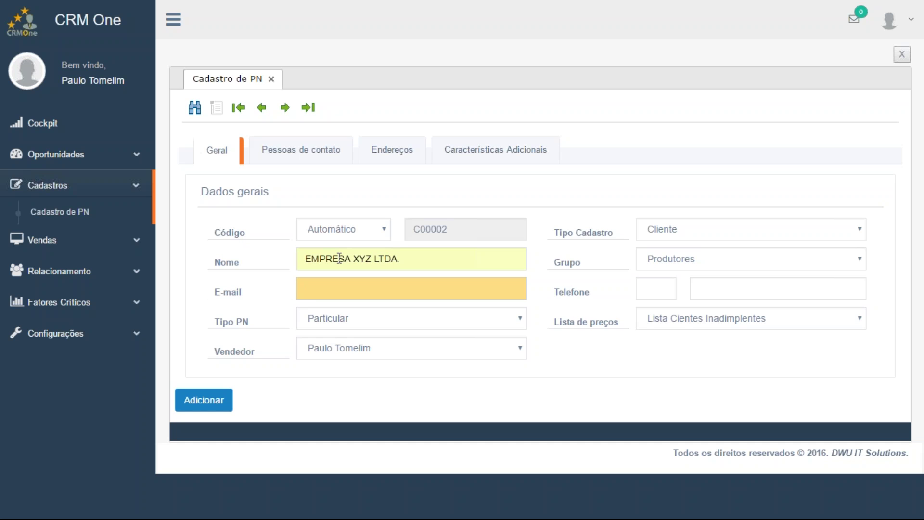
type("email@email")
Choose the Tecnologia group, enter area code 51 with the main phone number, and go to Pessoas de contato
left_click(725, 256)
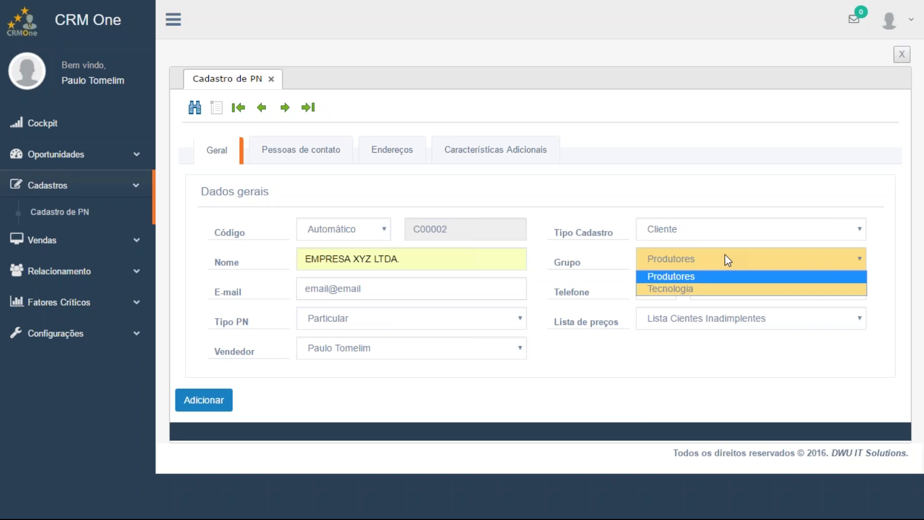
left_click(720, 289)
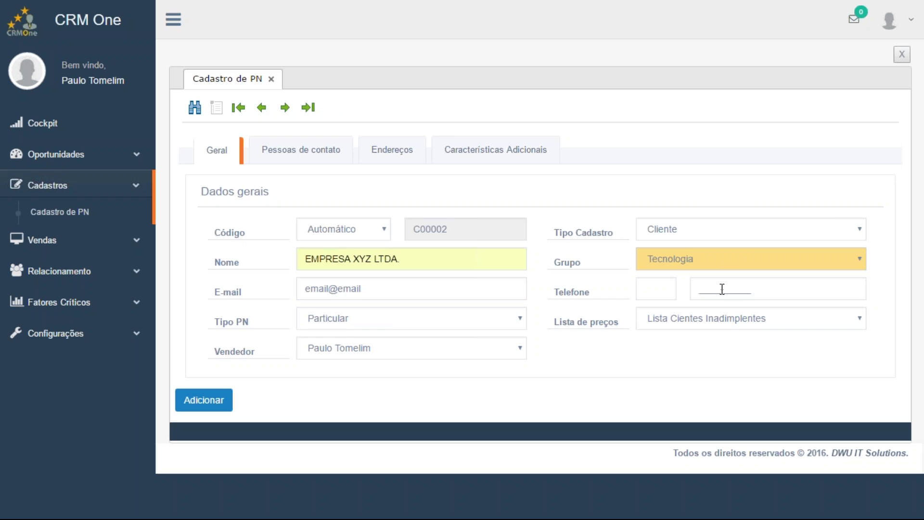
left_click(659, 293)
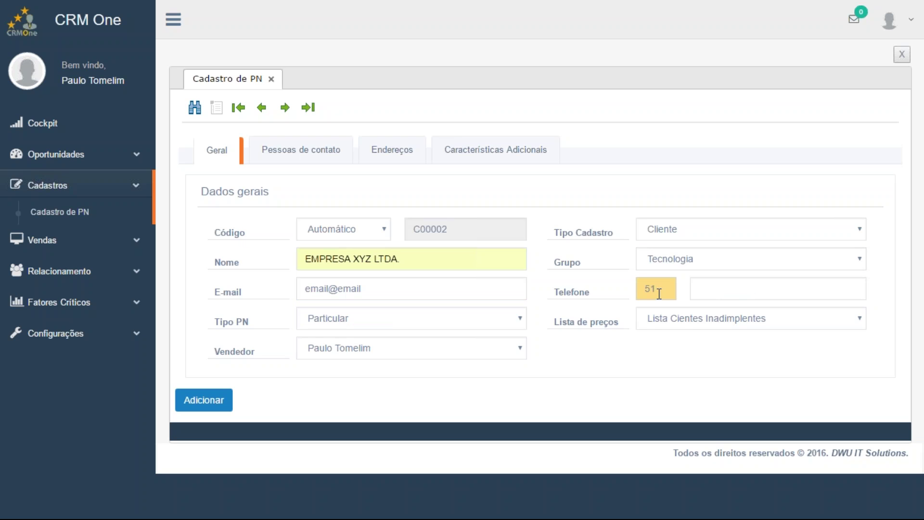
key("Tab")
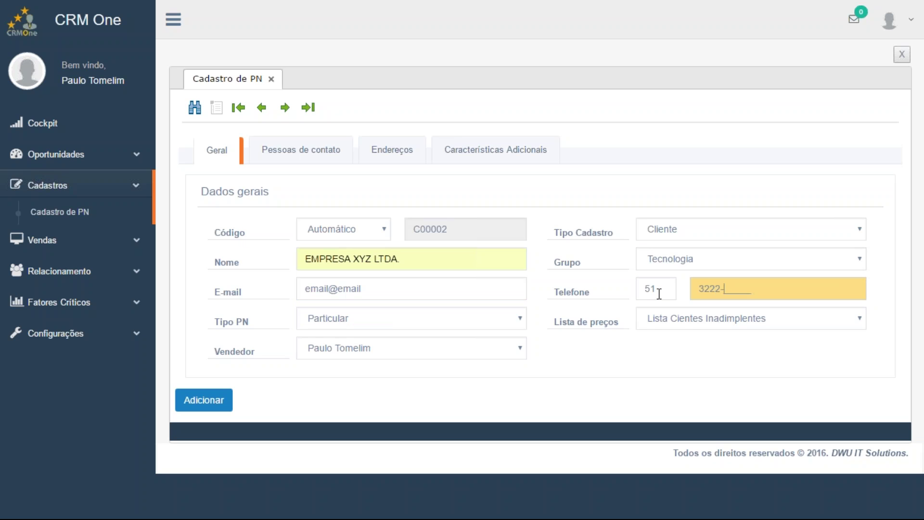
left_click(299, 150)
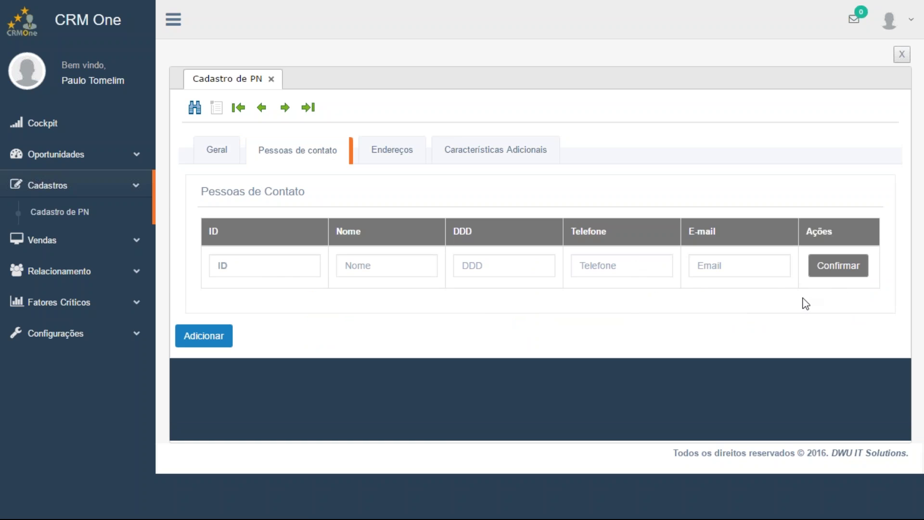
Add and confirm a manager contact person with ID, name, area code 51, phone and e-mail
left_click(278, 267)
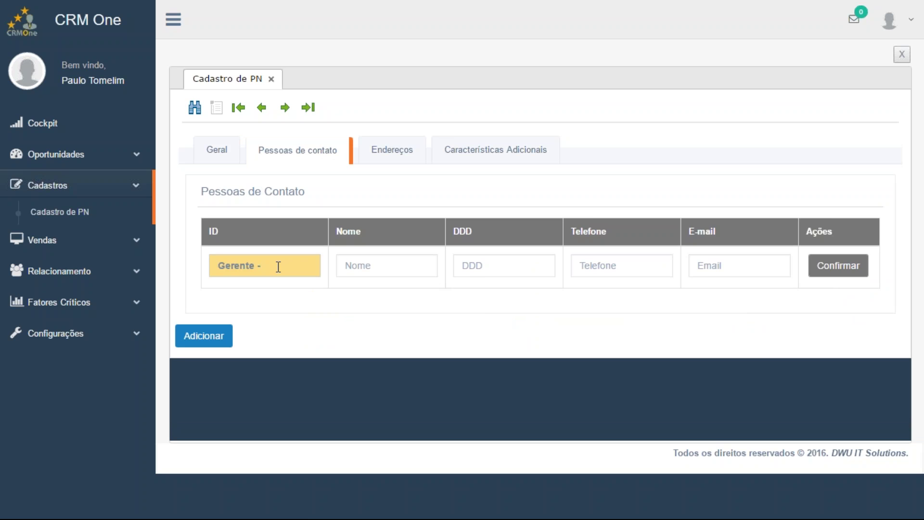
key("Tab")
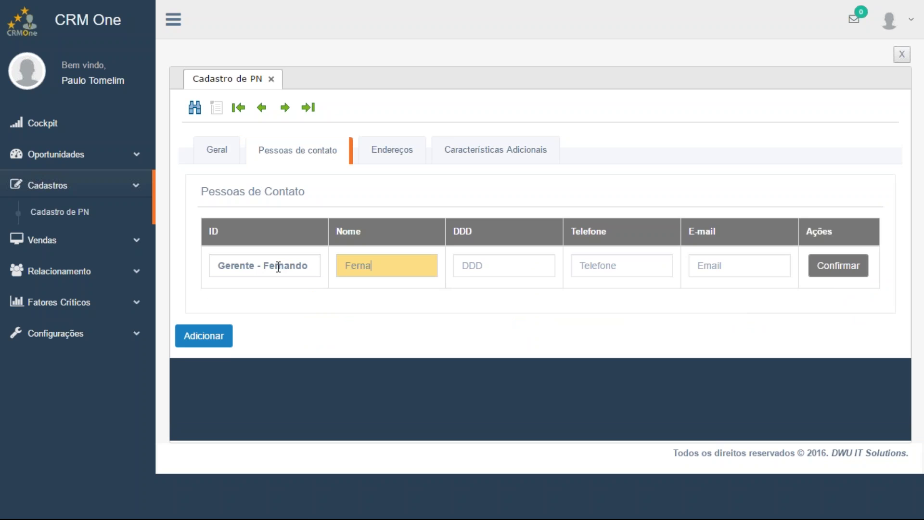
key("Tab")
key("Tab")
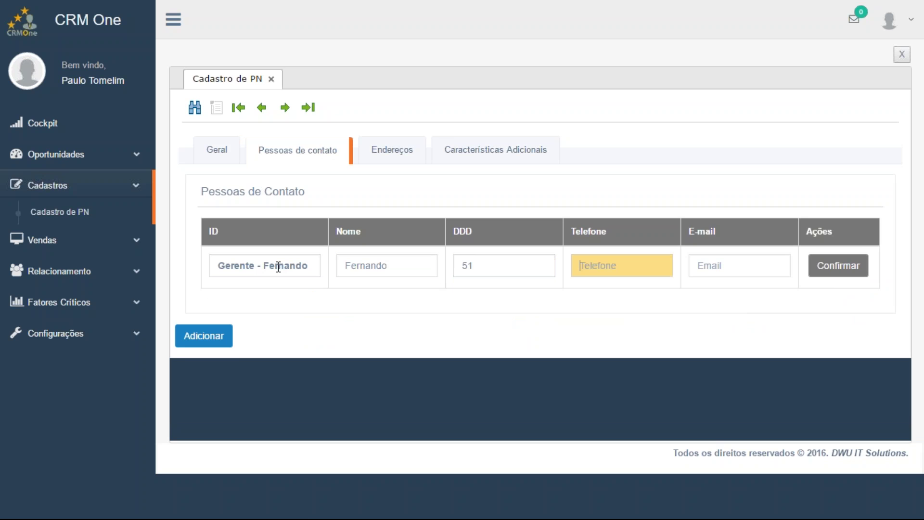
left_click(710, 266)
key("BackSpace")
key("BackSpace")
key("BackSpace")
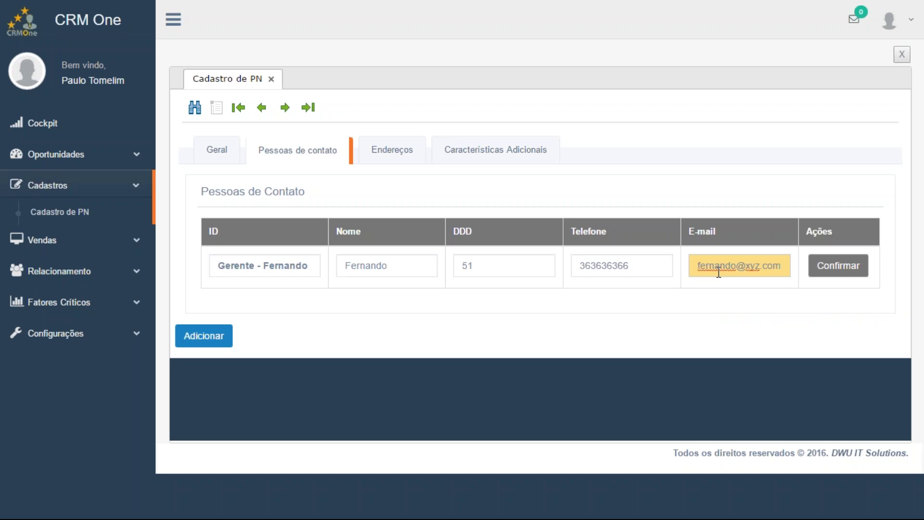
left_click(840, 270)
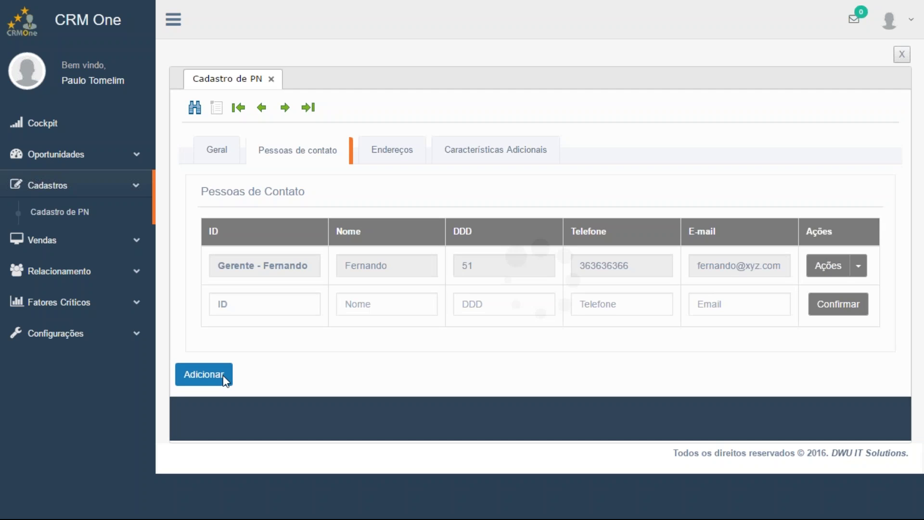
Add the new partner, then look up and re-save record C60000 and move to the next record
left_click(224, 375)
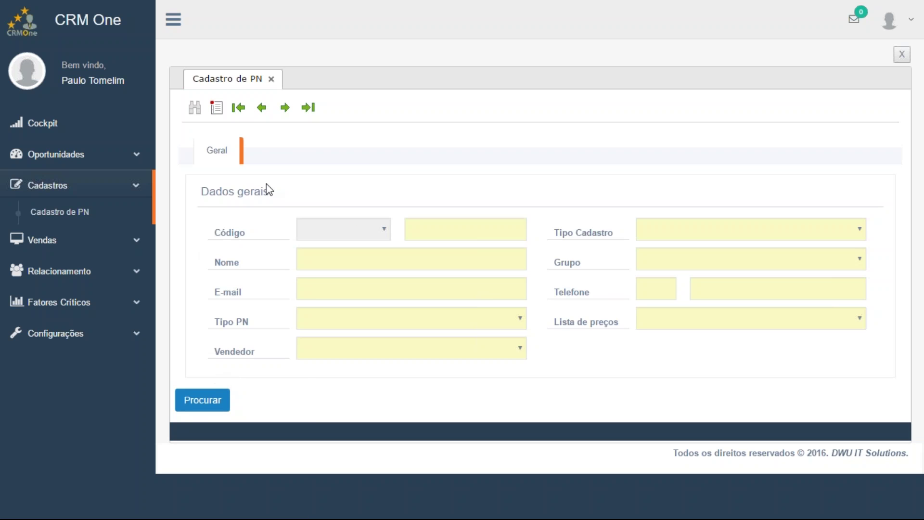
left_click(206, 406)
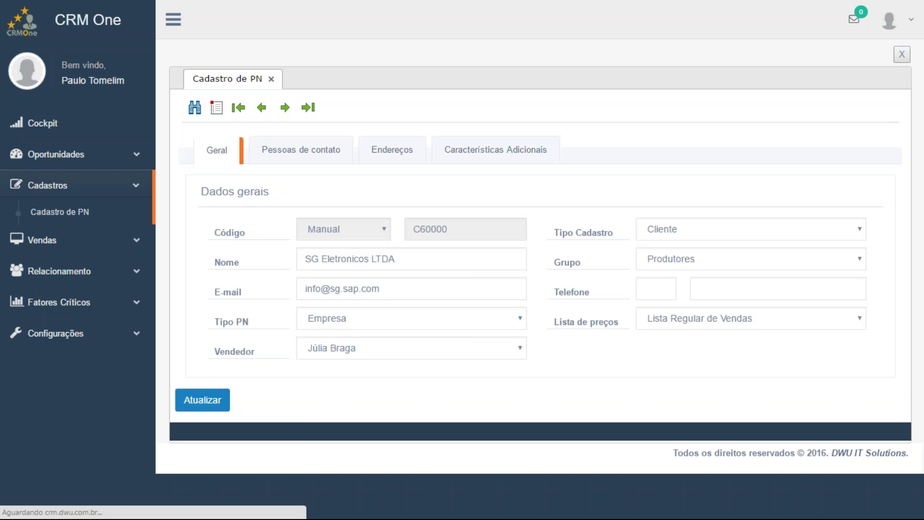
left_click(194, 407)
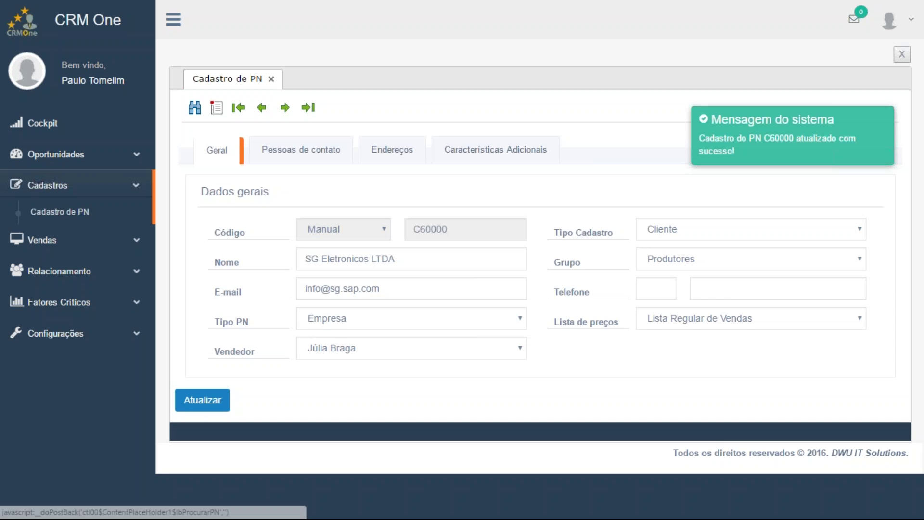
left_click(194, 107)
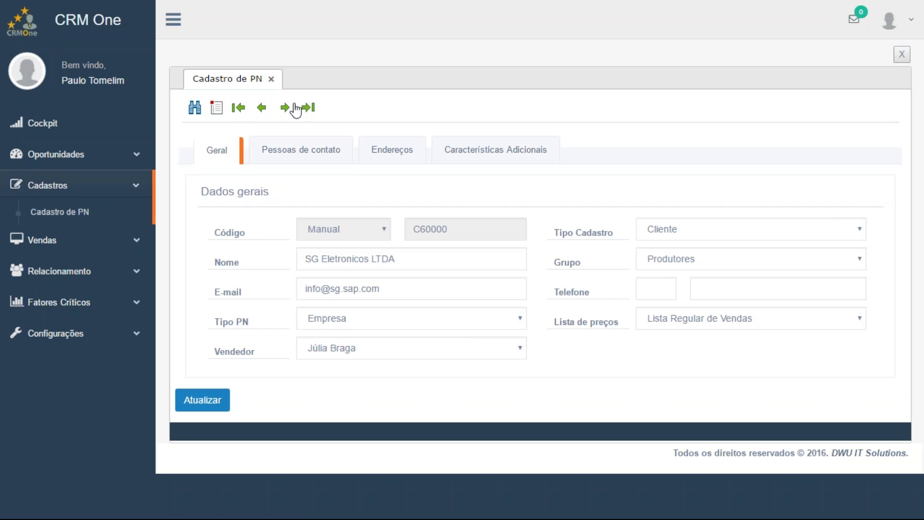
left_click(290, 106)
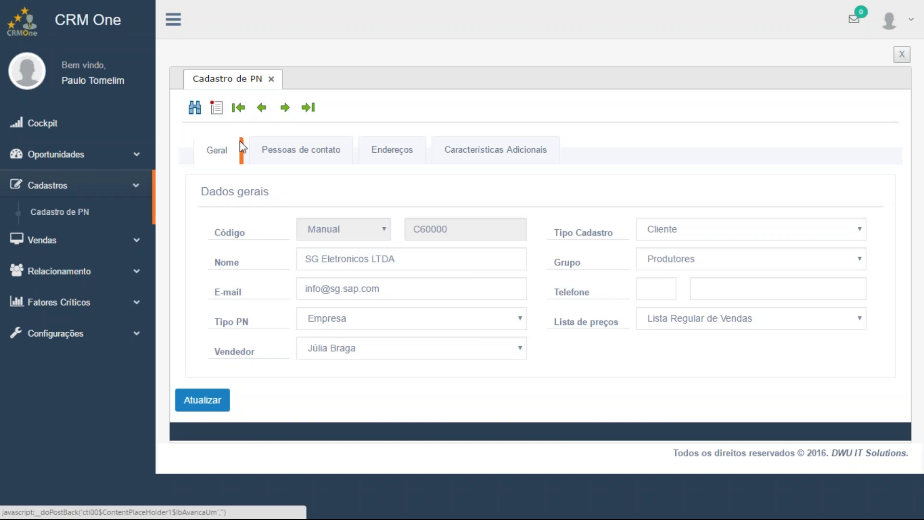
left_click(94, 188)
Open a blank sales order, dismiss the partner search results, collapse Vendas and switch to the remote SAP session
left_click(82, 219)
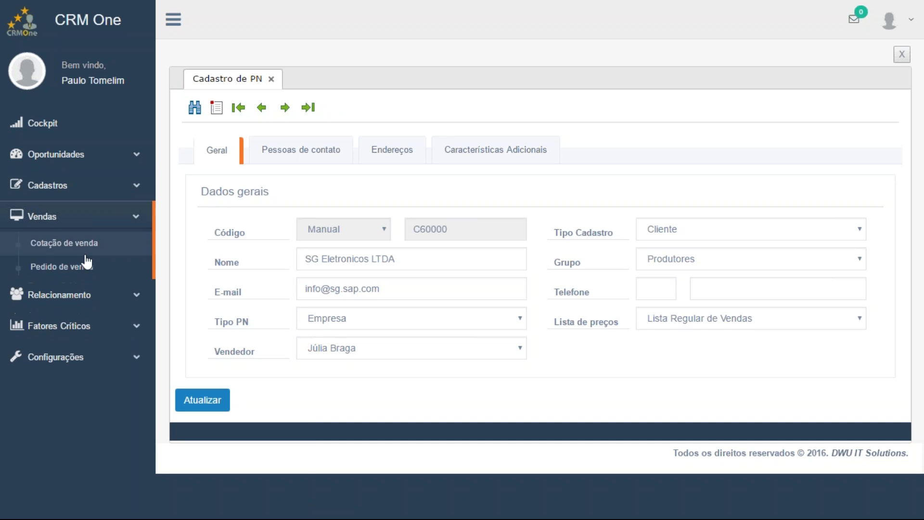
left_click(86, 272)
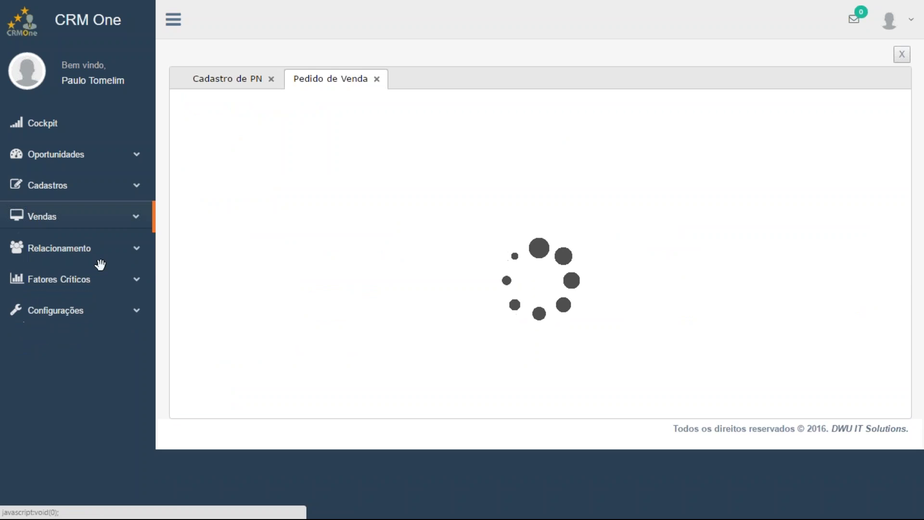
left_click(483, 145)
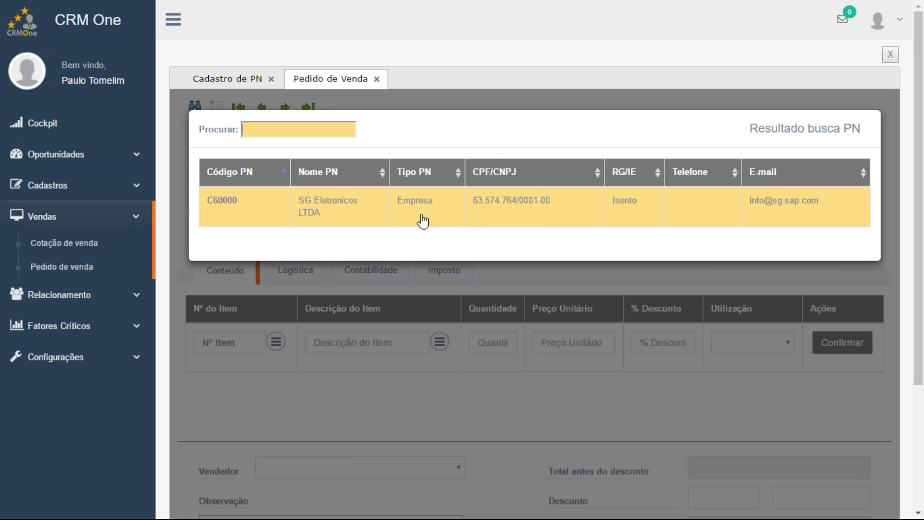
left_click(757, 100)
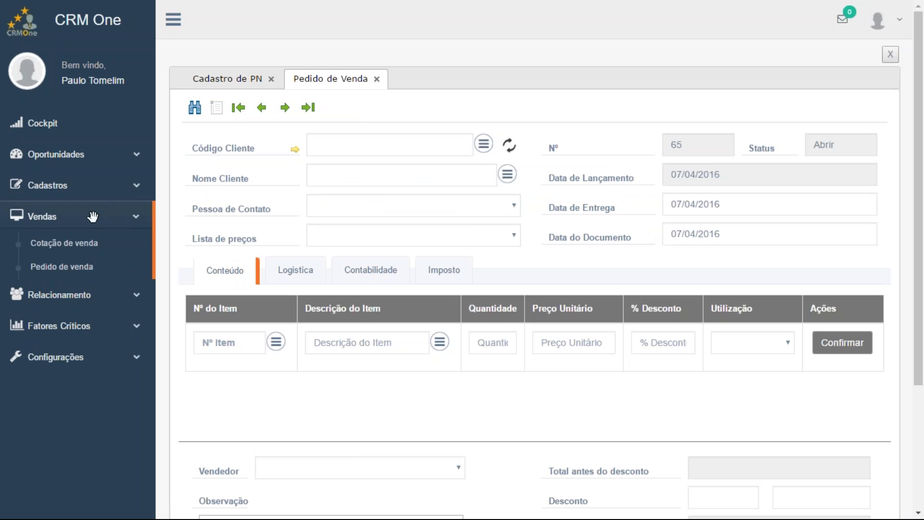
left_click(91, 219)
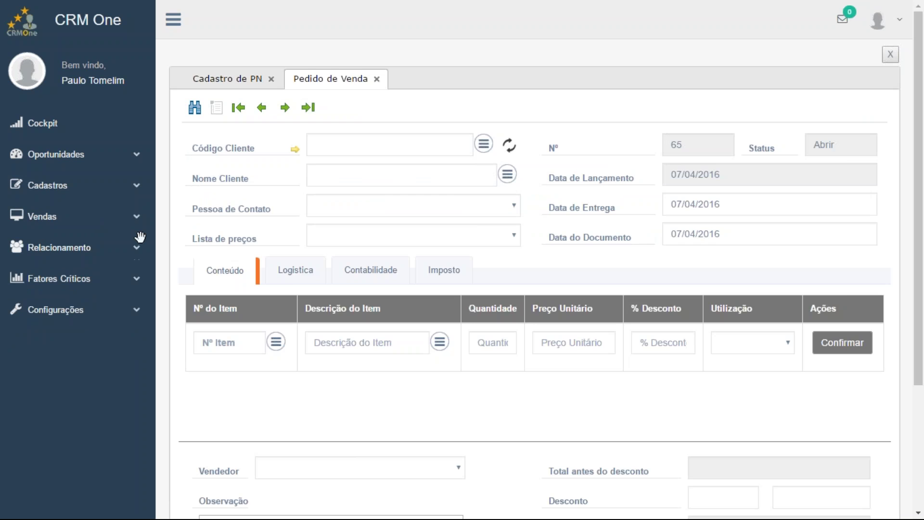
key("alt+Tab")
key("alt+Tab")
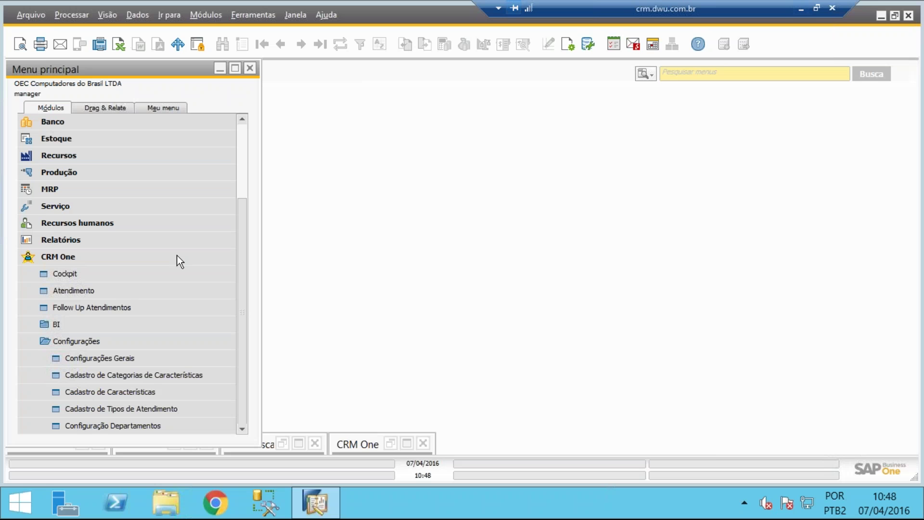
Collapse the Configurações folder under CRM One in the Módulos menu
left_click(123, 341)
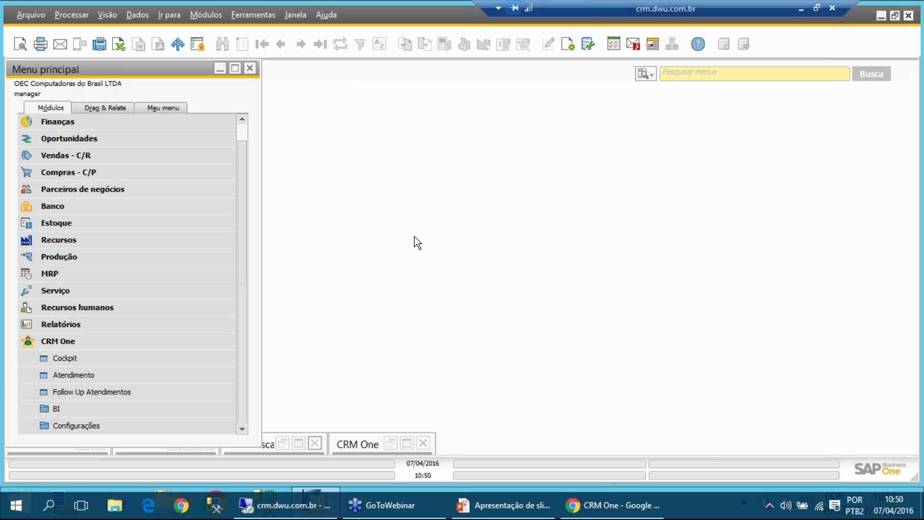
Minimize the remote SAP session and take Chrome out of full-screen to show sales order 65
left_click(798, 10)
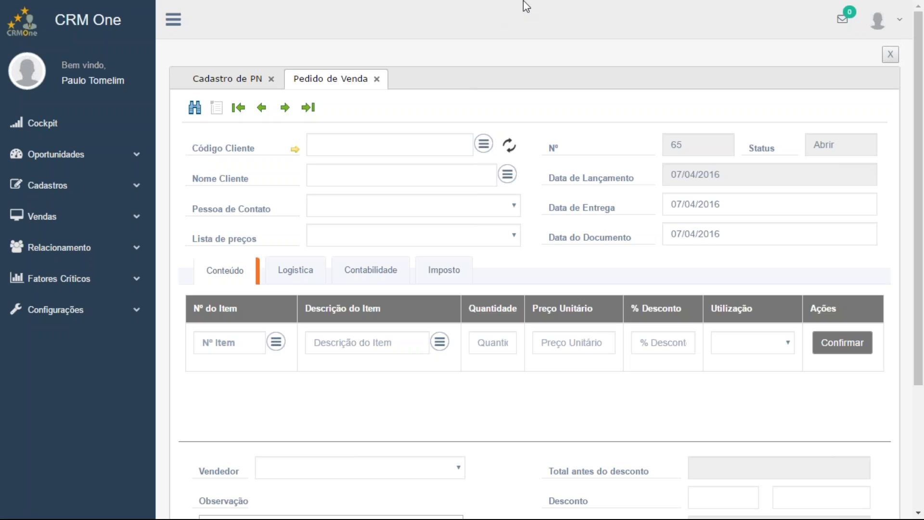
key("F11")
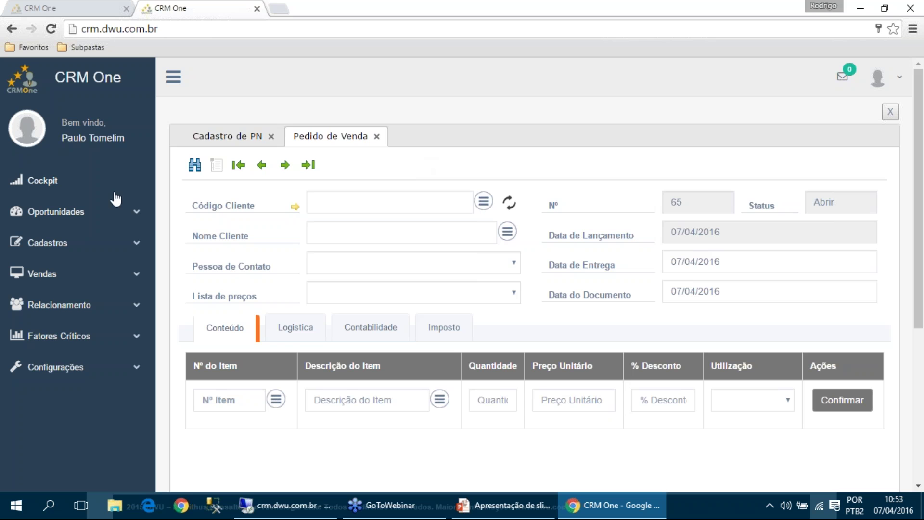
Collapse the sidebar to icons and close the empty Pedido de Venda tab, returning to partner C60000
left_click(76, 215)
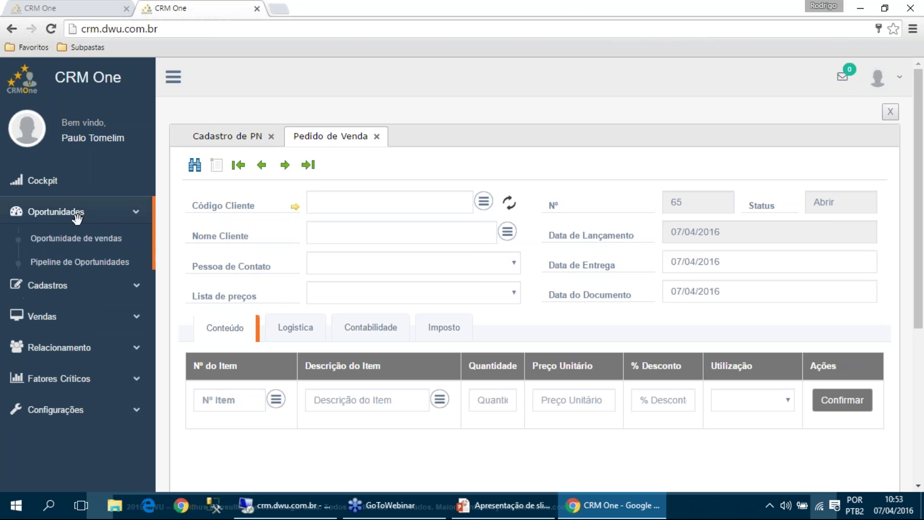
left_click(173, 77)
left_click(65, 77)
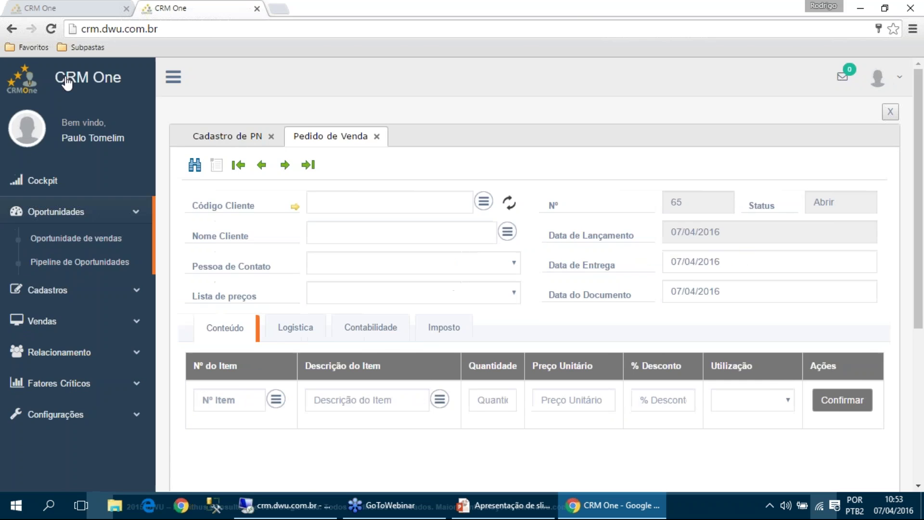
left_click(166, 80)
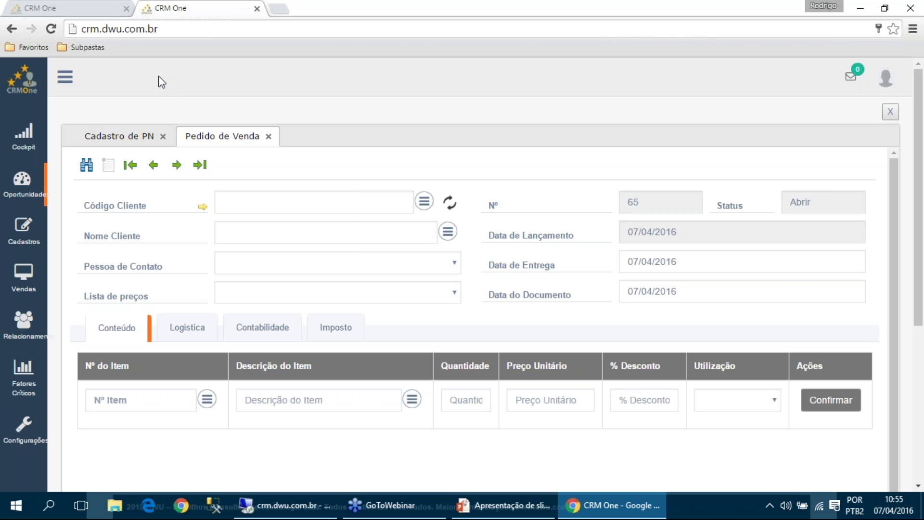
left_click(268, 136)
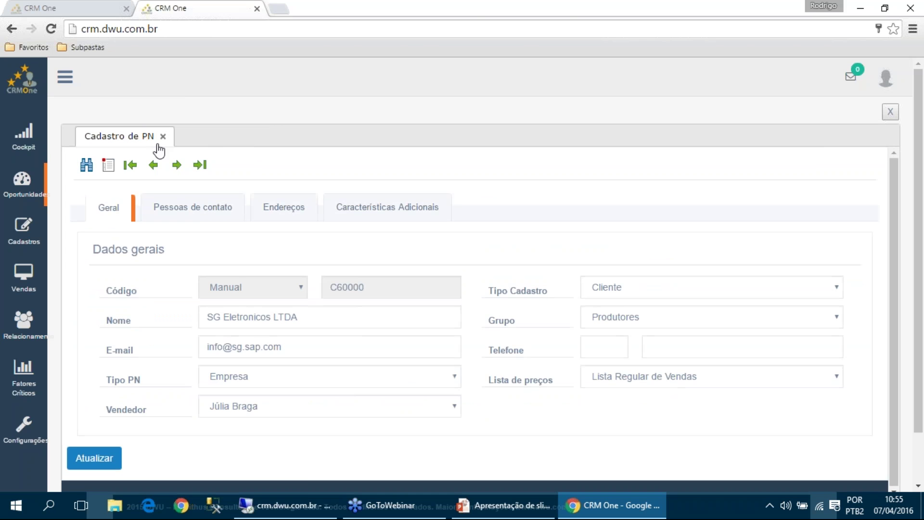
Add a blank new business partner record, auto-coded C00003 as a Cliente
left_click(108, 166)
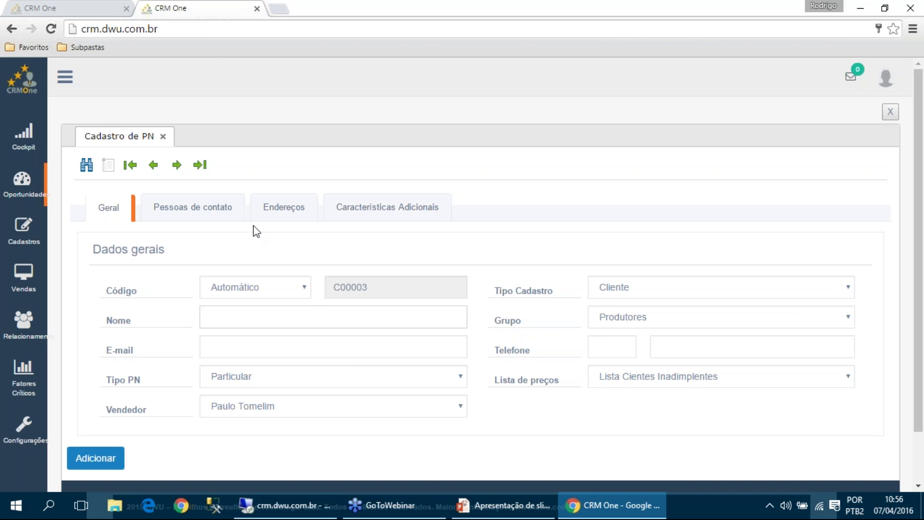
Switch to the other CRM One session, log in, and open Cadastros > Cadastro de PN
left_click(95, 15)
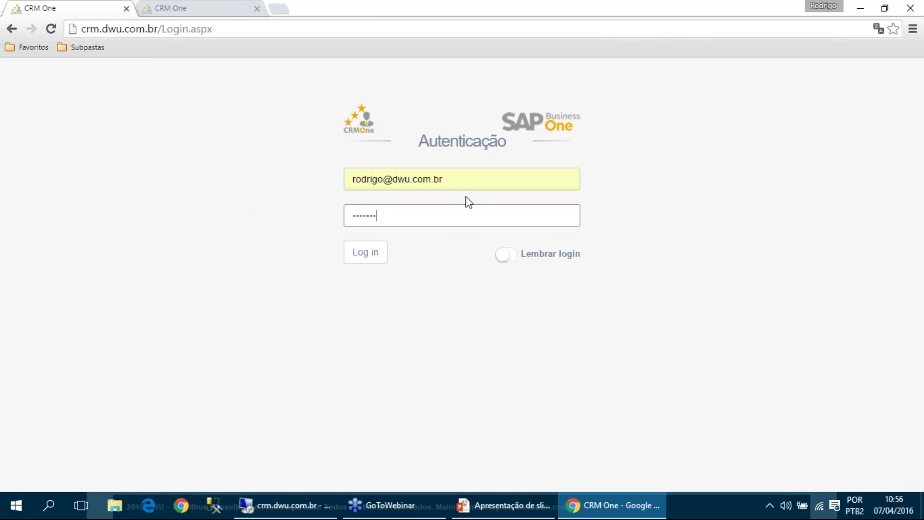
left_click(379, 263)
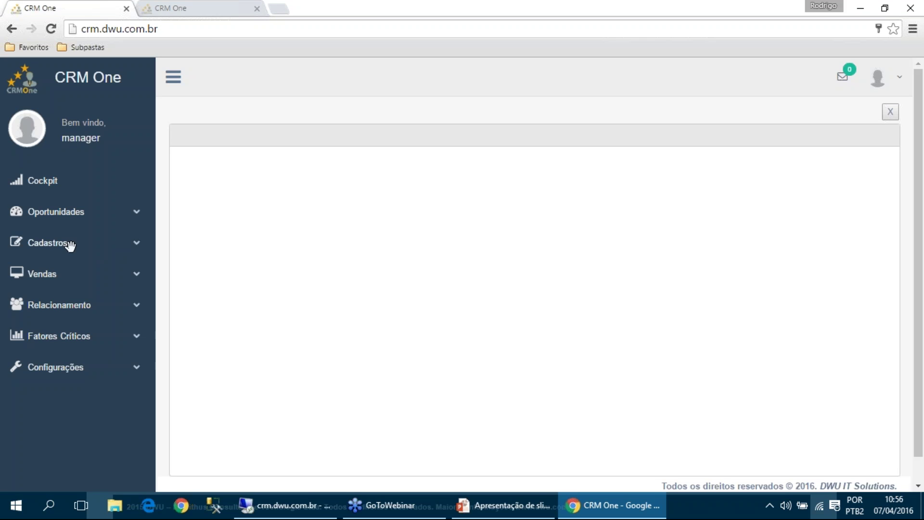
left_click(68, 244)
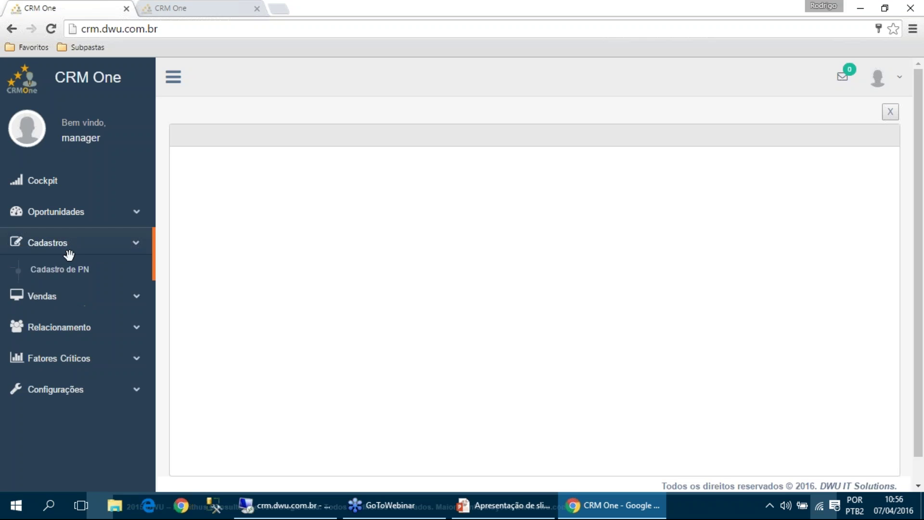
left_click(74, 273)
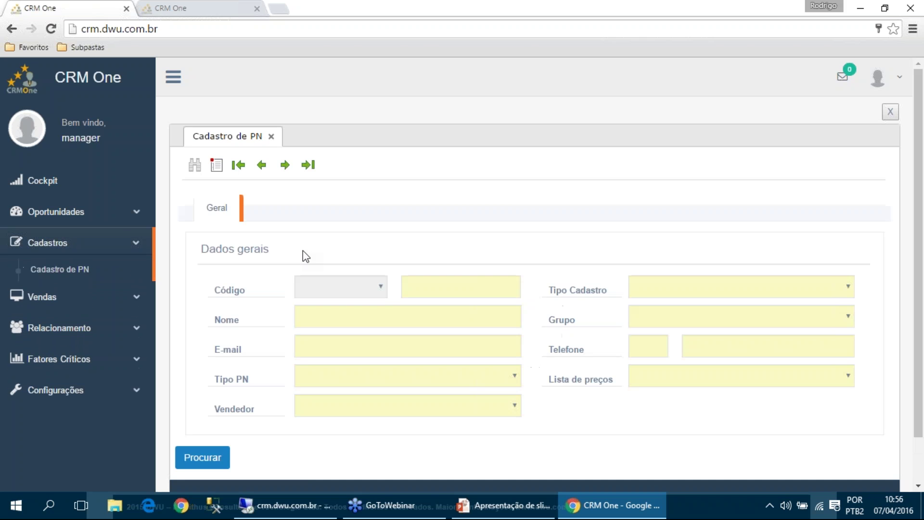
Jump to the last partner record, L10002, and step back through the earlier records
left_click(314, 166)
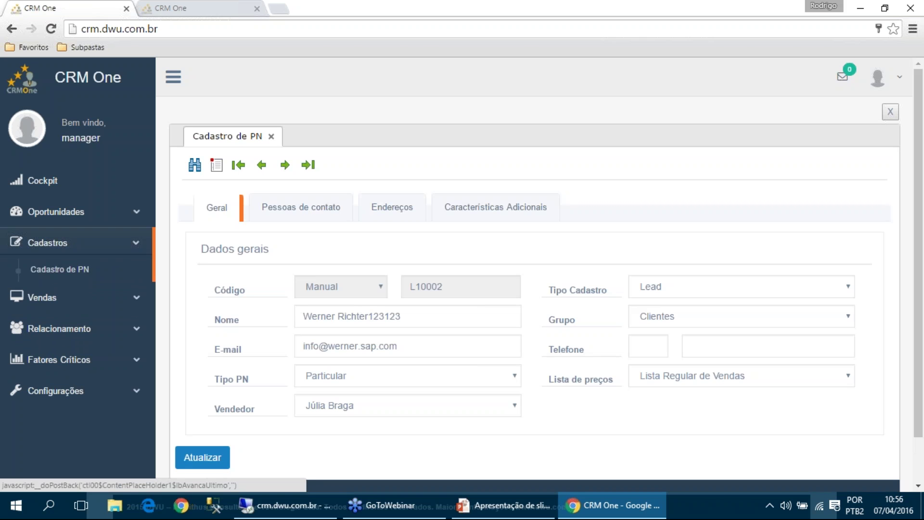
left_click(262, 166)
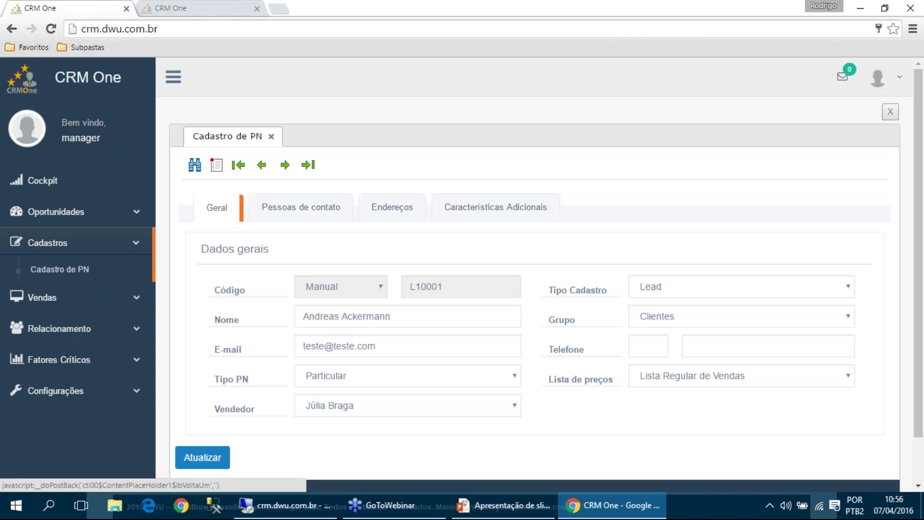
left_click(262, 165)
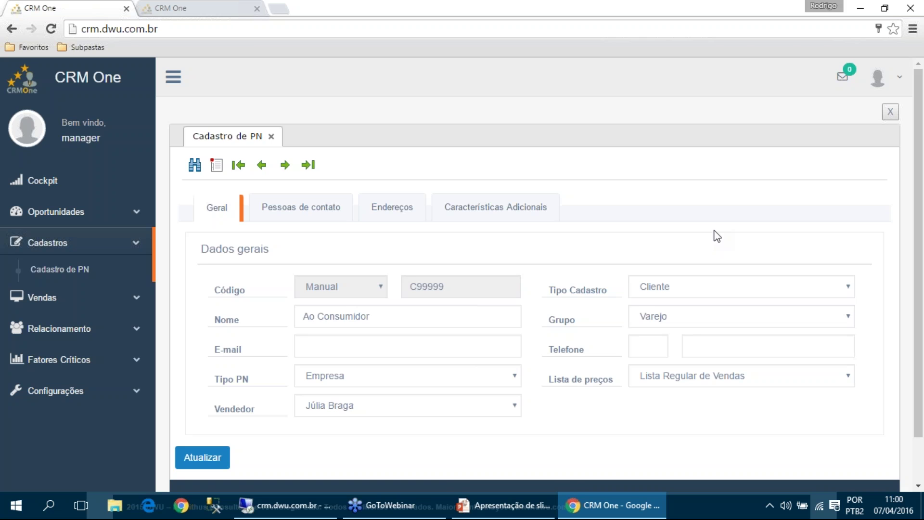
Bring up the presentation slideshow and advance to the closing Contato slide 6
left_click(534, 511)
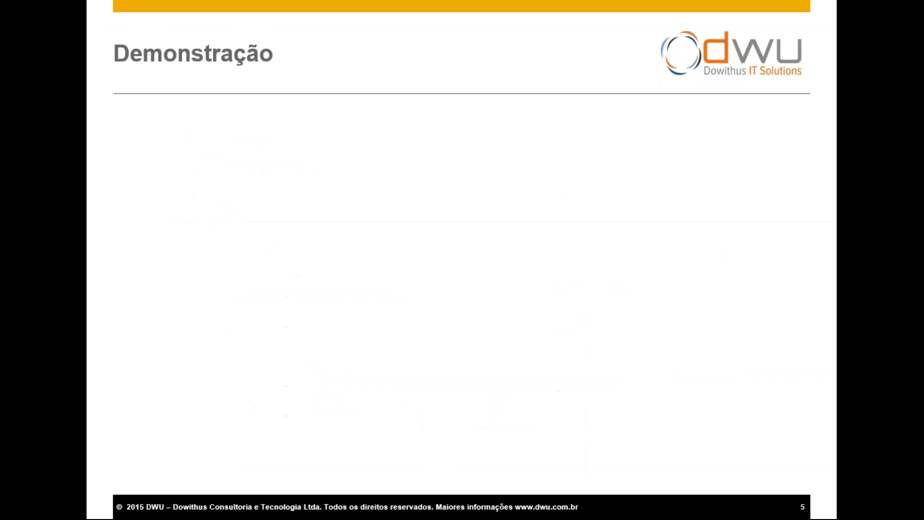
key("Right")
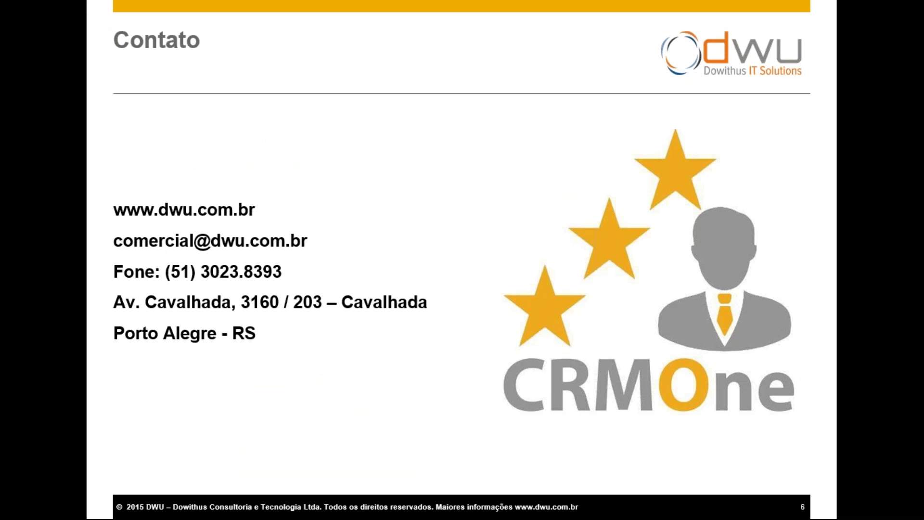